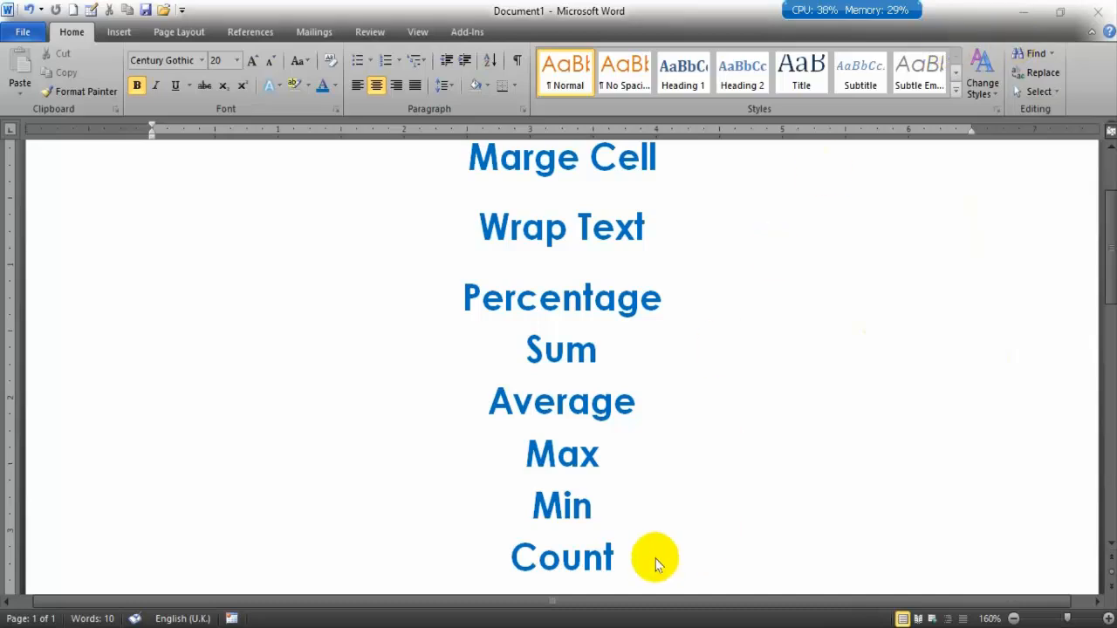
Step: Add "If" as a new line below "Count" at the end of the topic list
drag(605, 557, 617, 558)
drag(557, 468, 450, 312)
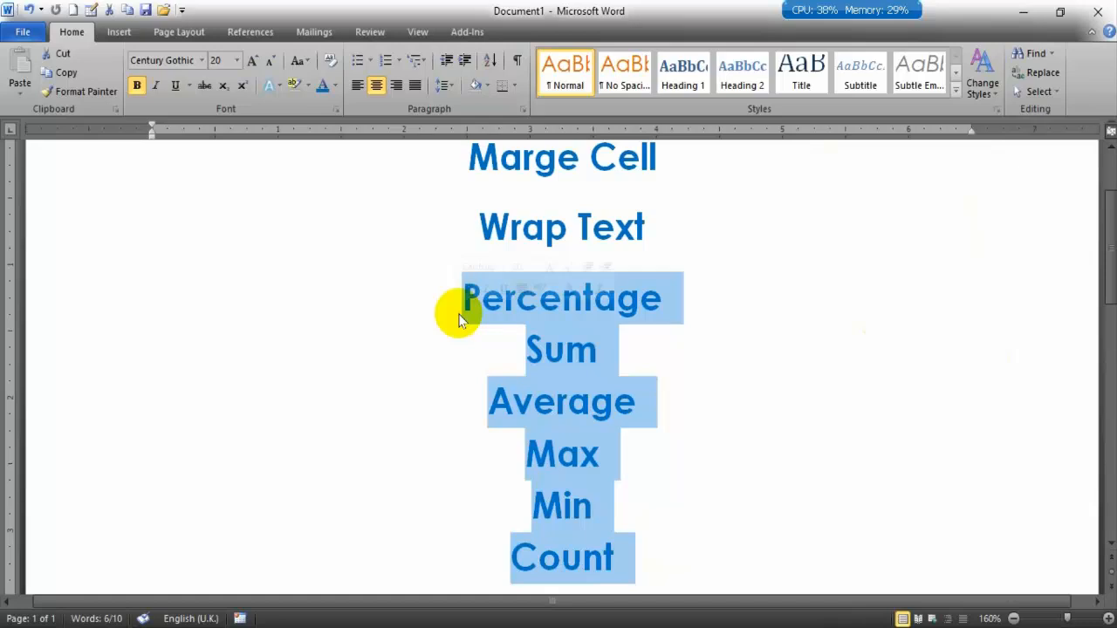
click(653, 558)
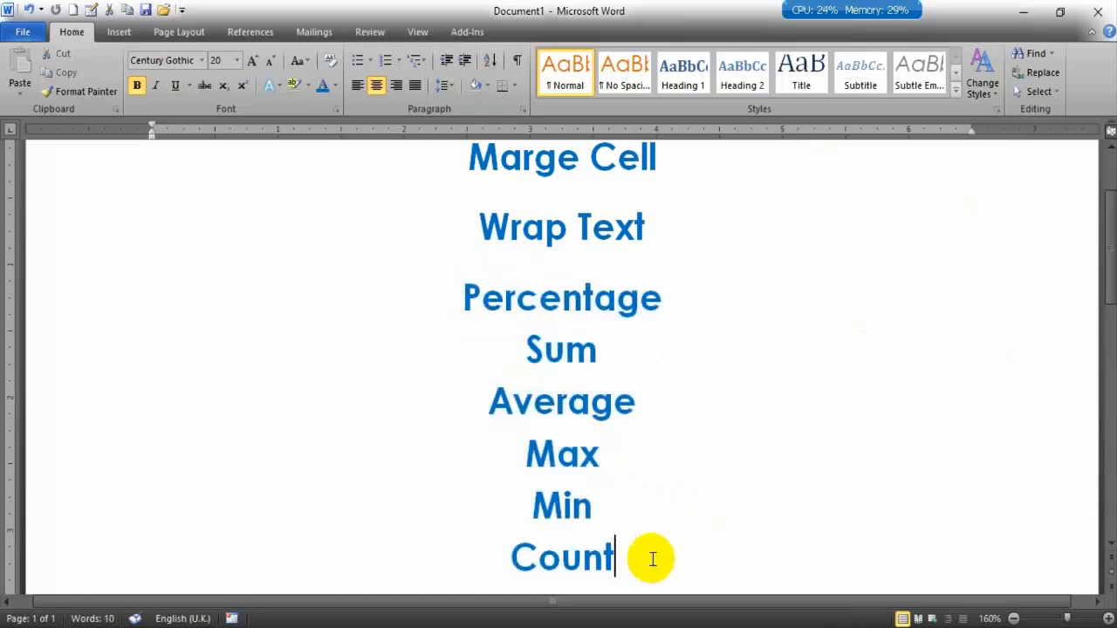
scroll(650, 559, down, 1)
key(Return)
text(If)
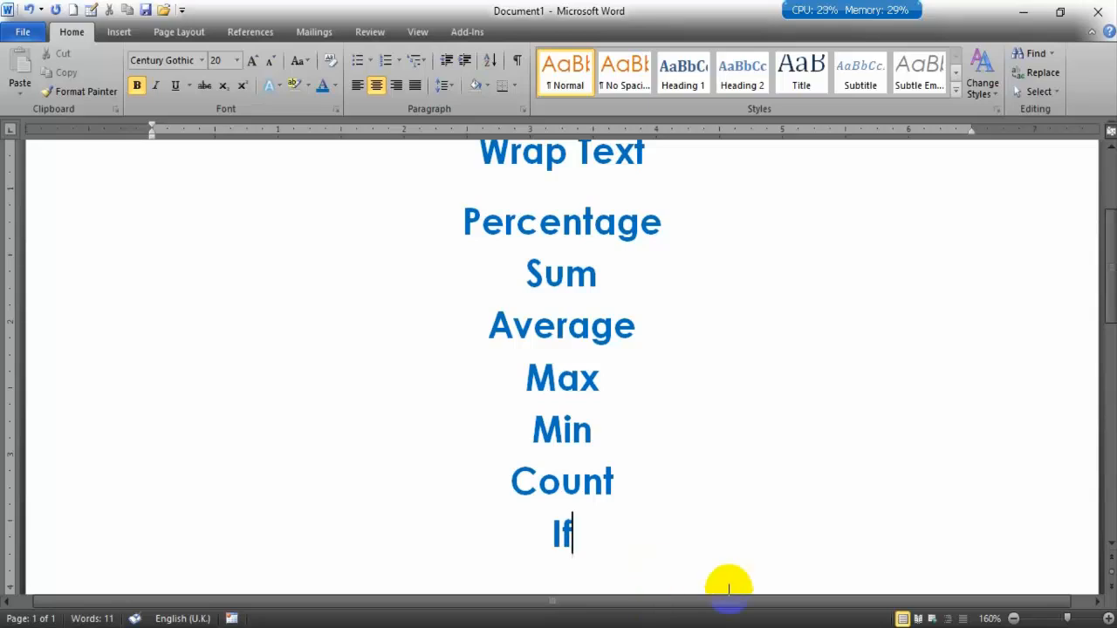
drag(645, 523, 424, 249)
scroll(427, 252, up, 3)
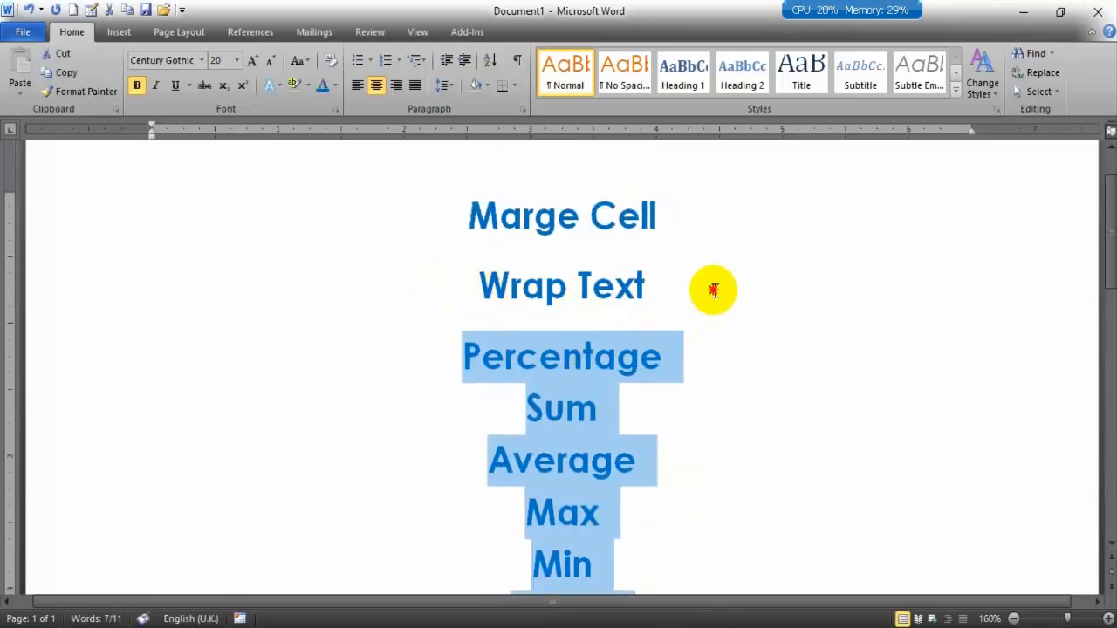
click(712, 290)
click(503, 239)
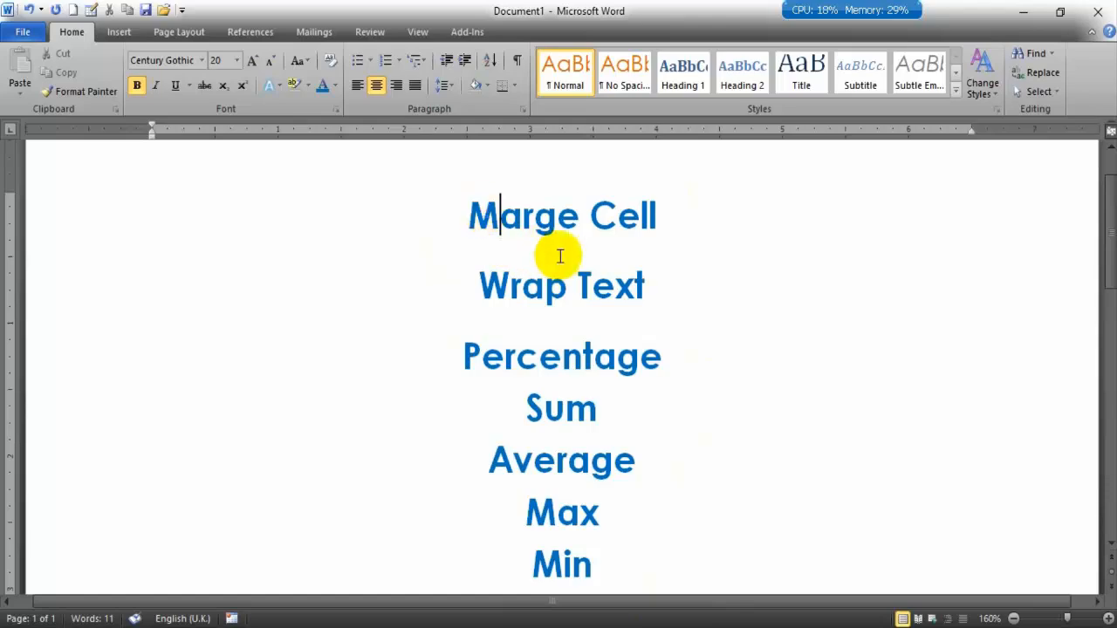
click(673, 289)
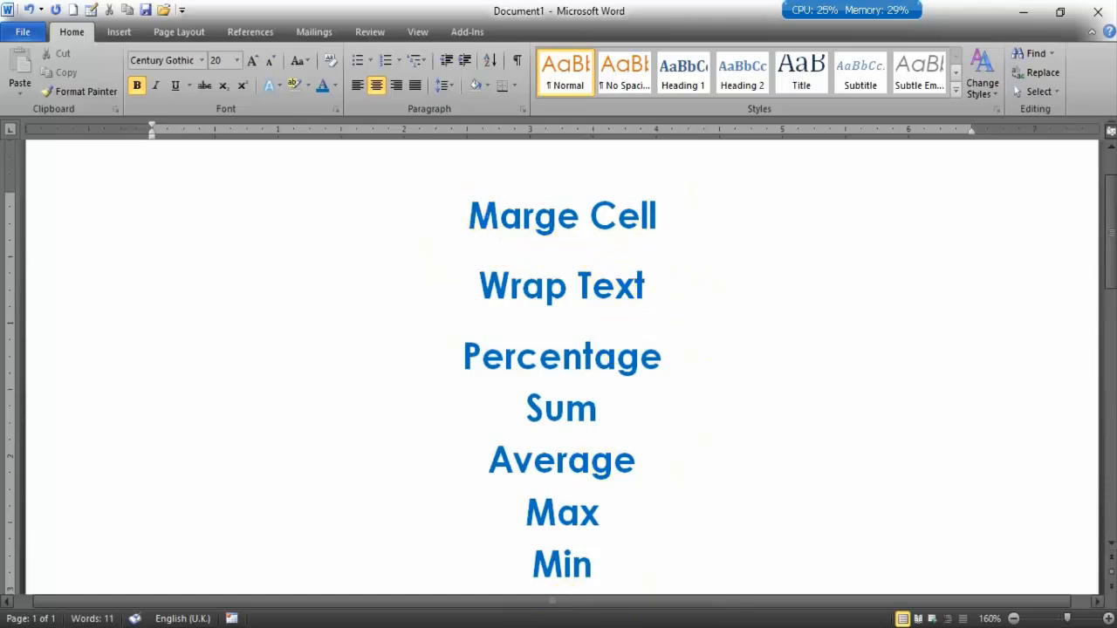
Step: Switch to the Salary Sheet RYK Network workbook in Excel and look over the company name and address rows
click(469, 626)
scroll(337, 396, up, 3)
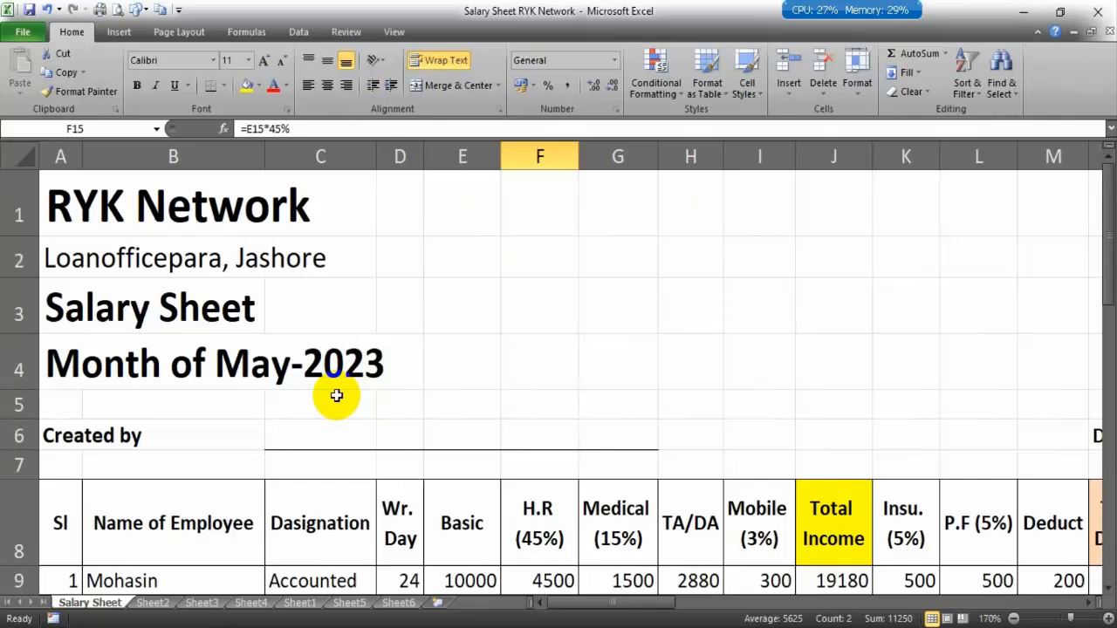
drag(61, 196, 751, 183)
drag(120, 255, 833, 251)
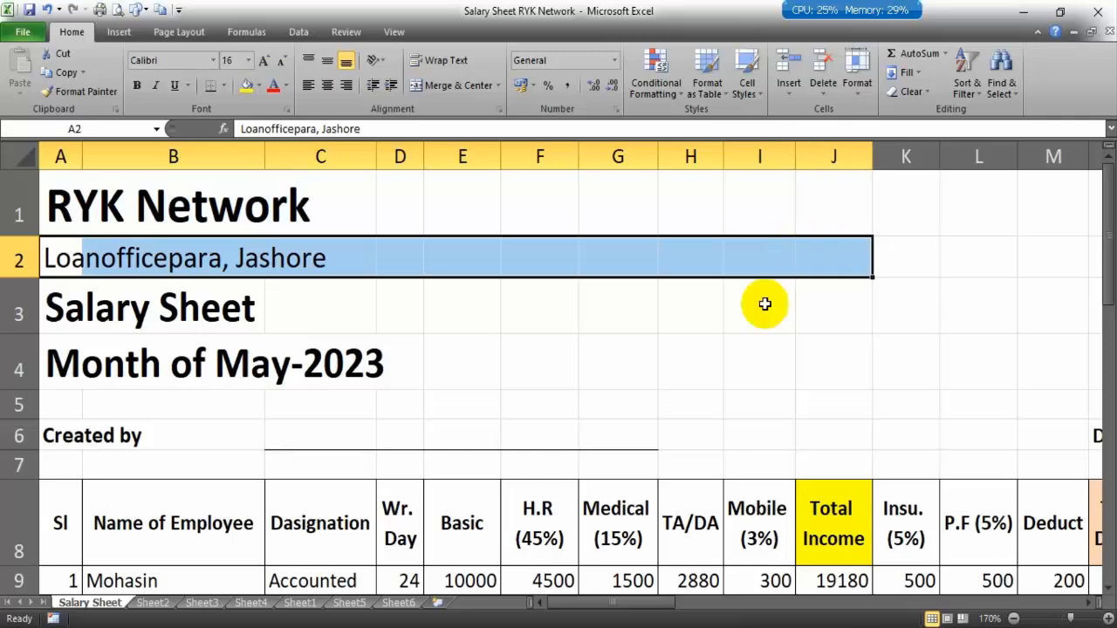
Step: Clear the serial numbers in the Sl column from cell A11 downward, keeping 1 and 2
scroll(593, 296, down, 1)
scroll(53, 436, down, 1)
drag(56, 303, 59, 423)
click(57, 446)
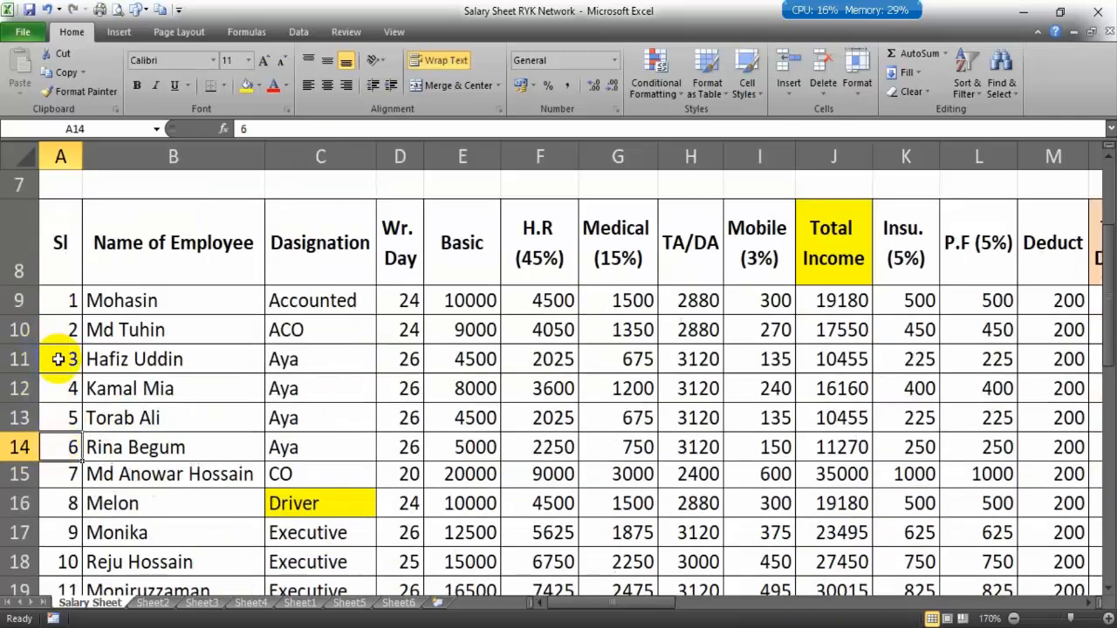
drag(58, 360, 70, 593)
key(Delete)
Step: Fill the Sl column with consecutive serial numbers from A9:A10 down to row 37
scroll(70, 579, up, 5)
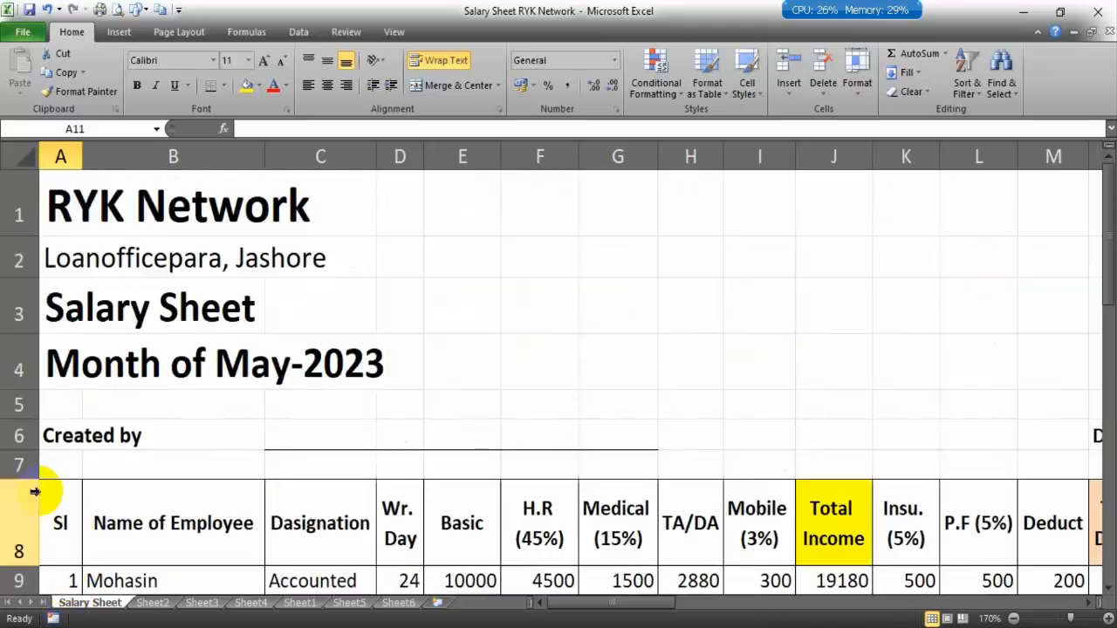
scroll(40, 480, down, 2)
drag(60, 300, 56, 322)
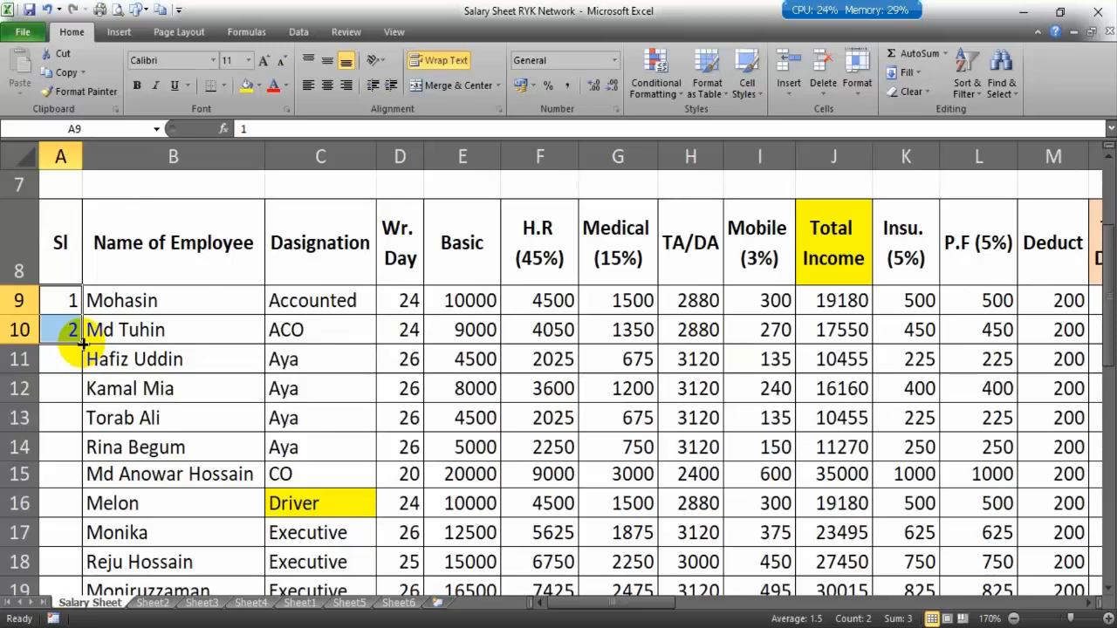
drag(81, 343, 65, 480)
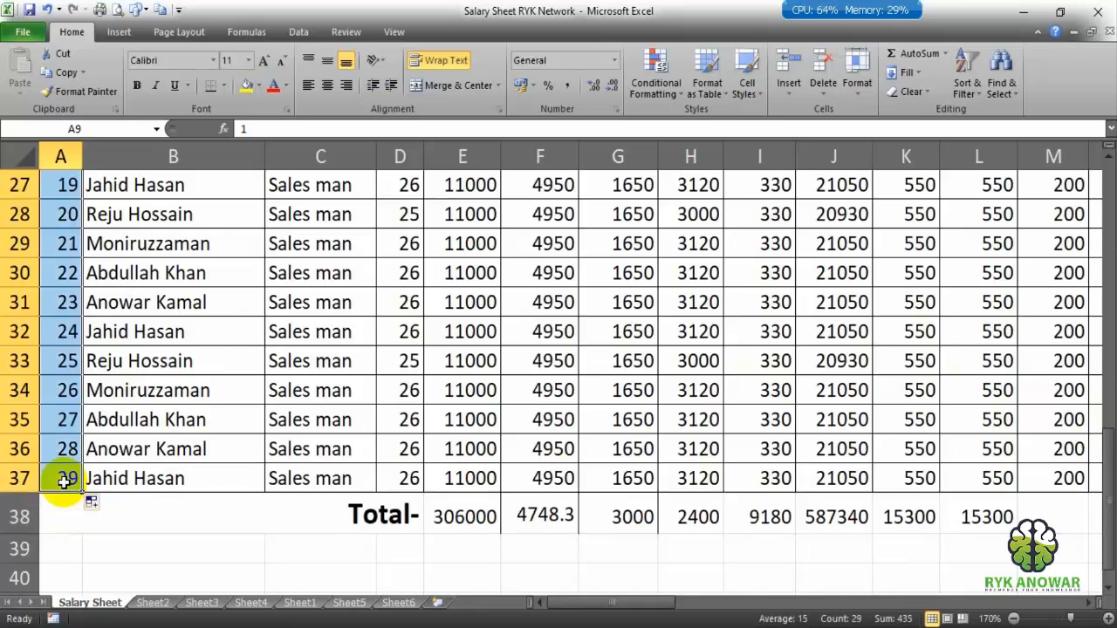
Step: Review the serial number, employee name, designation and working day columns of the salary table
scroll(323, 354, up, 7)
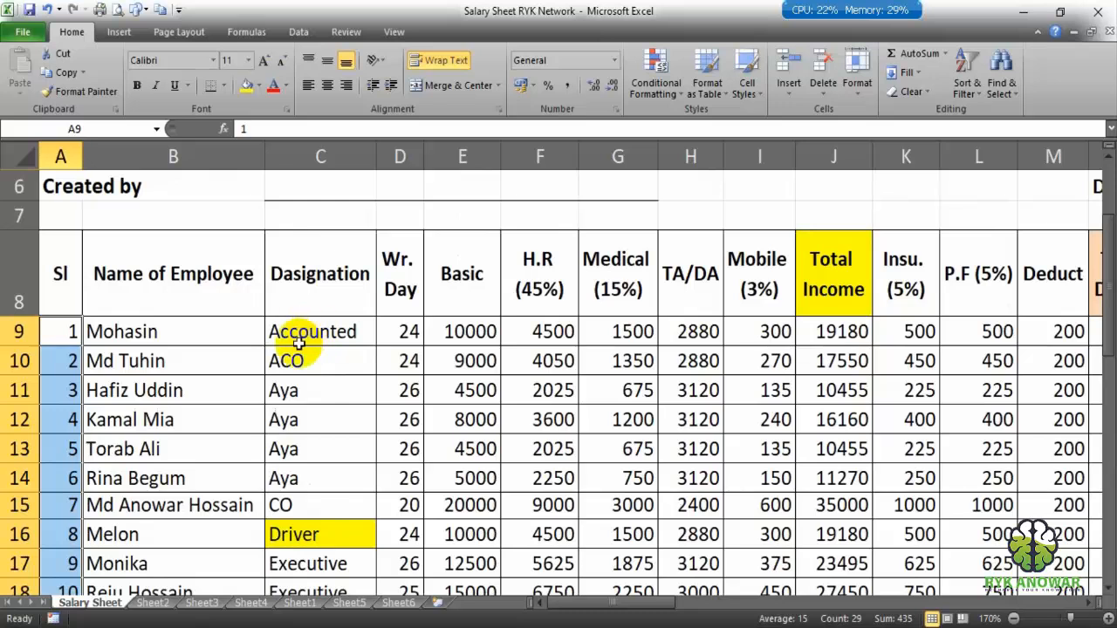
click(161, 443)
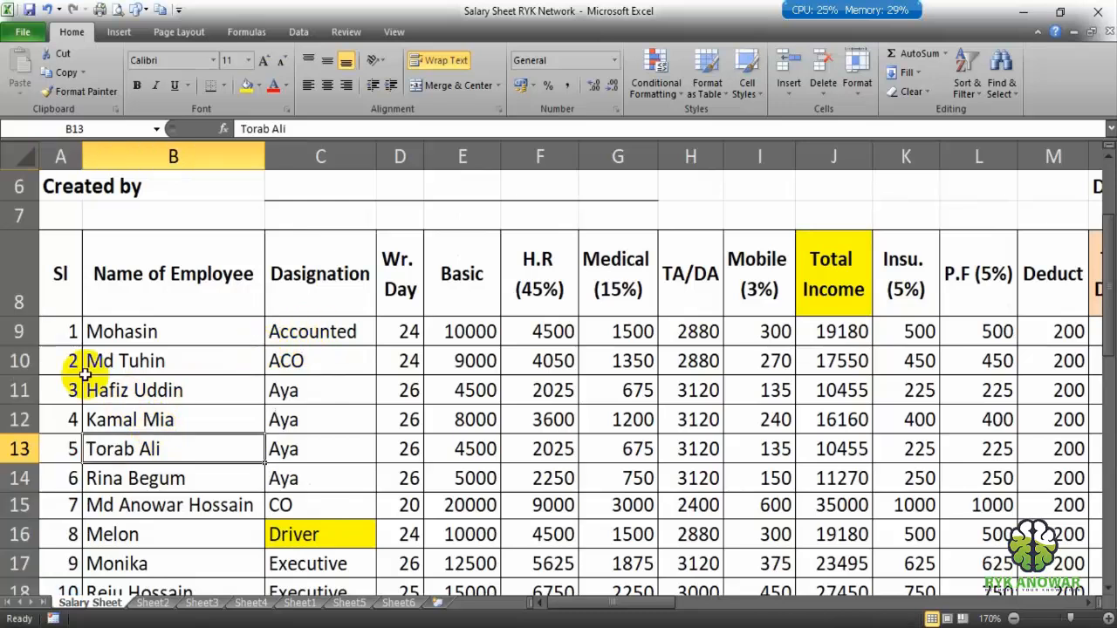
click(58, 333)
click(60, 364)
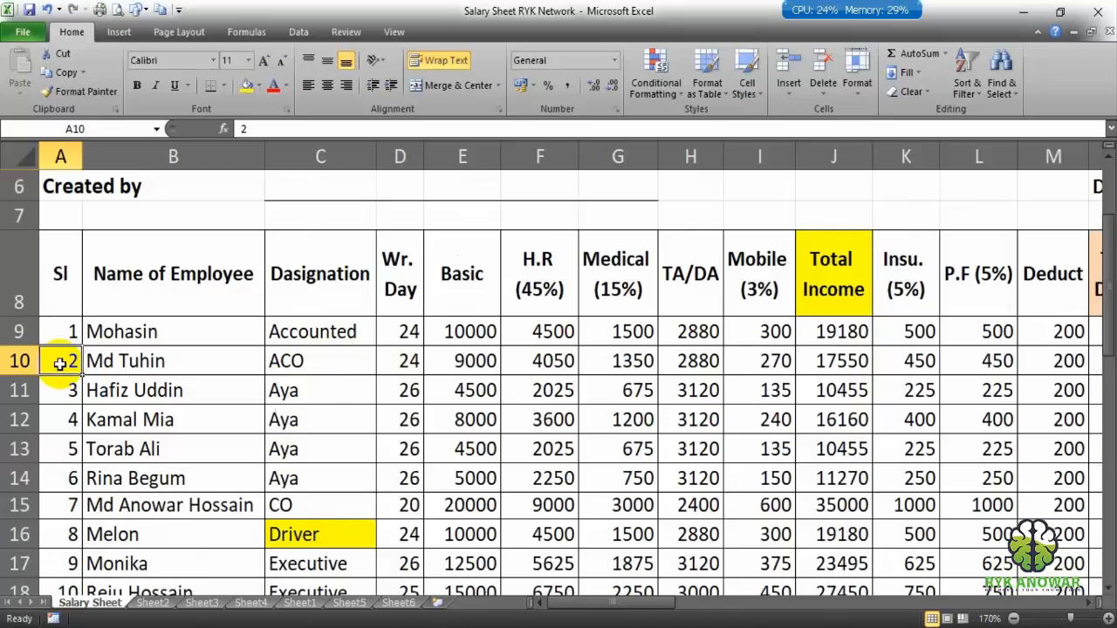
drag(117, 330, 201, 478)
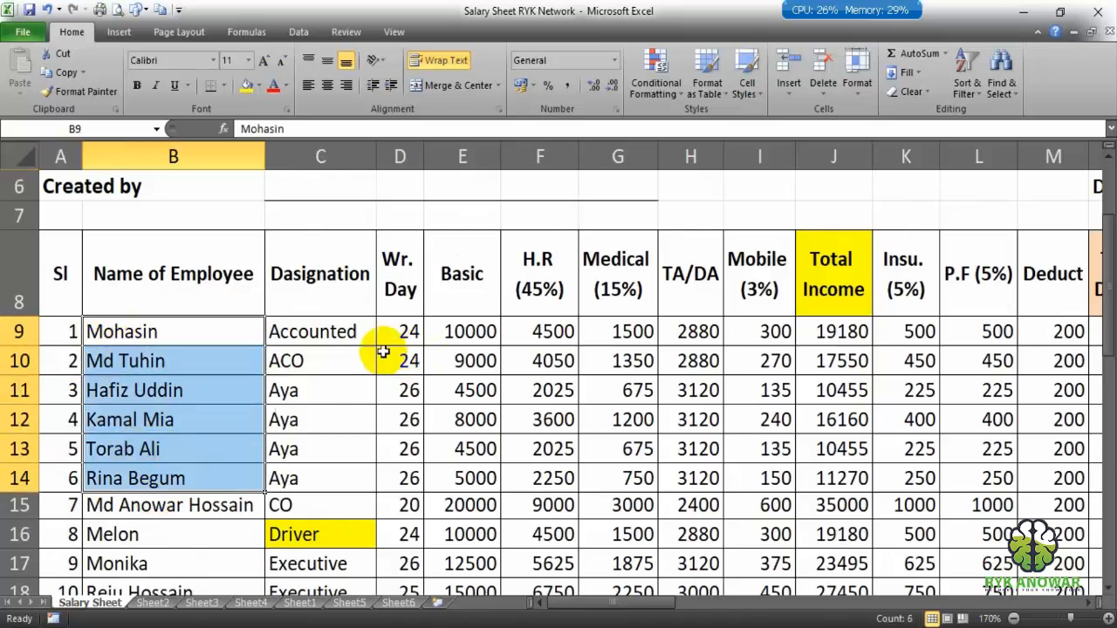
drag(316, 331, 331, 451)
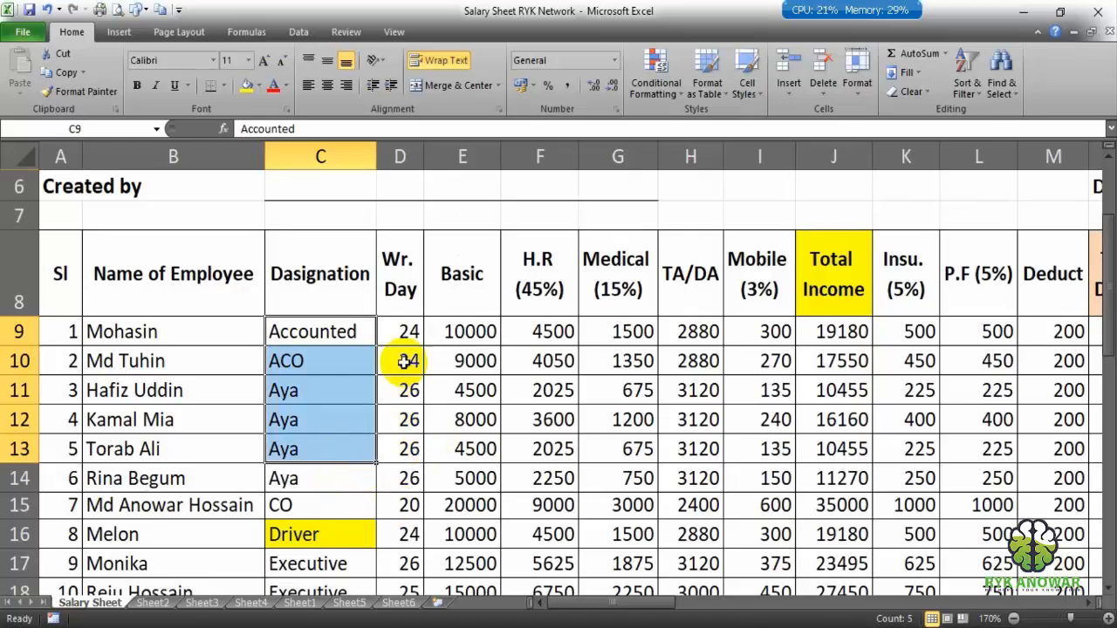
drag(399, 330, 405, 496)
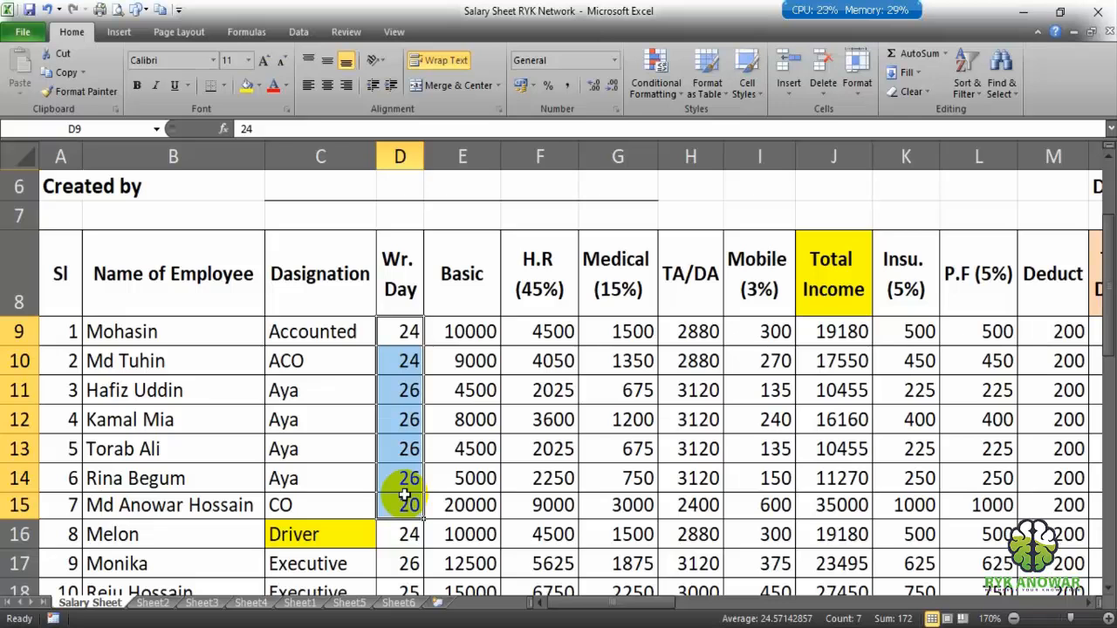
click(283, 274)
click(391, 292)
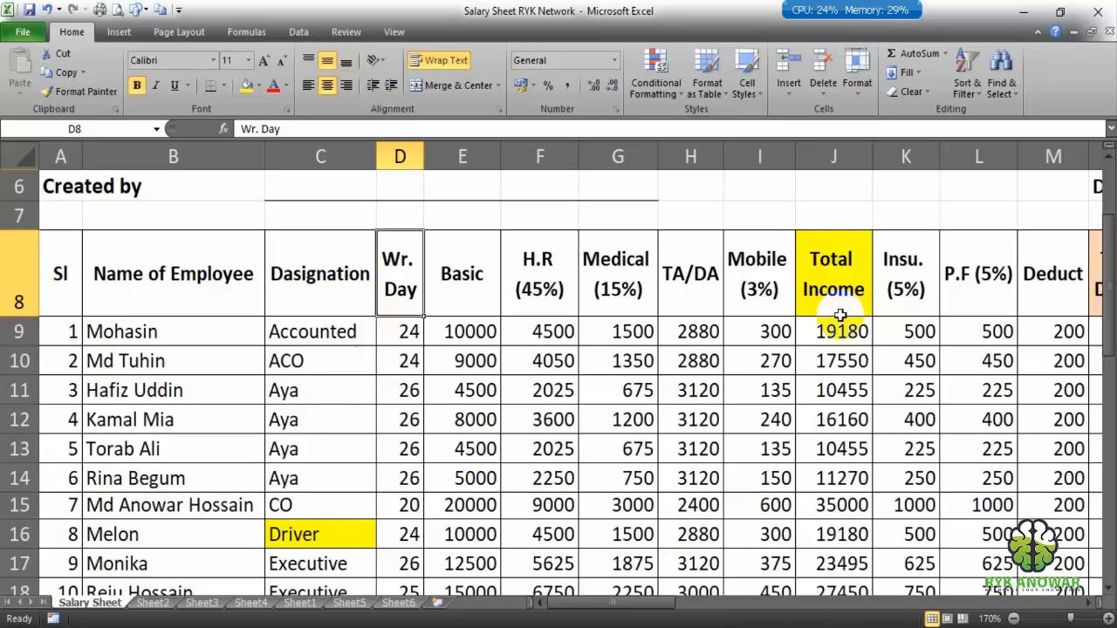
Step: Examine the Basic salary column and the H.R (45%) column, including the formula in F9
click(496, 293)
click(545, 292)
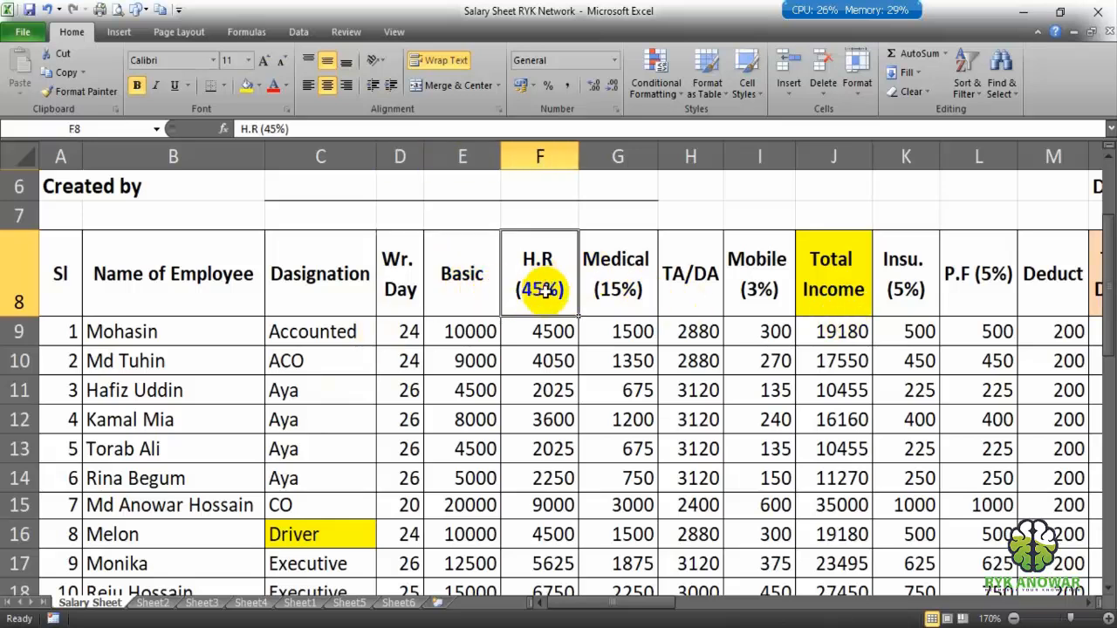
click(517, 328)
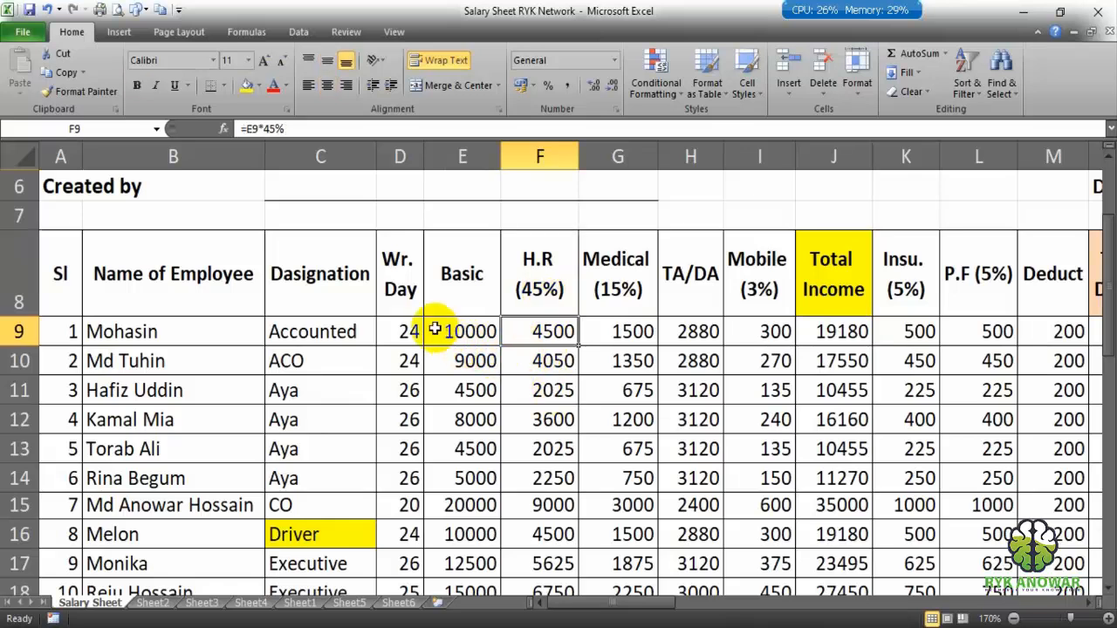
drag(434, 329, 471, 497)
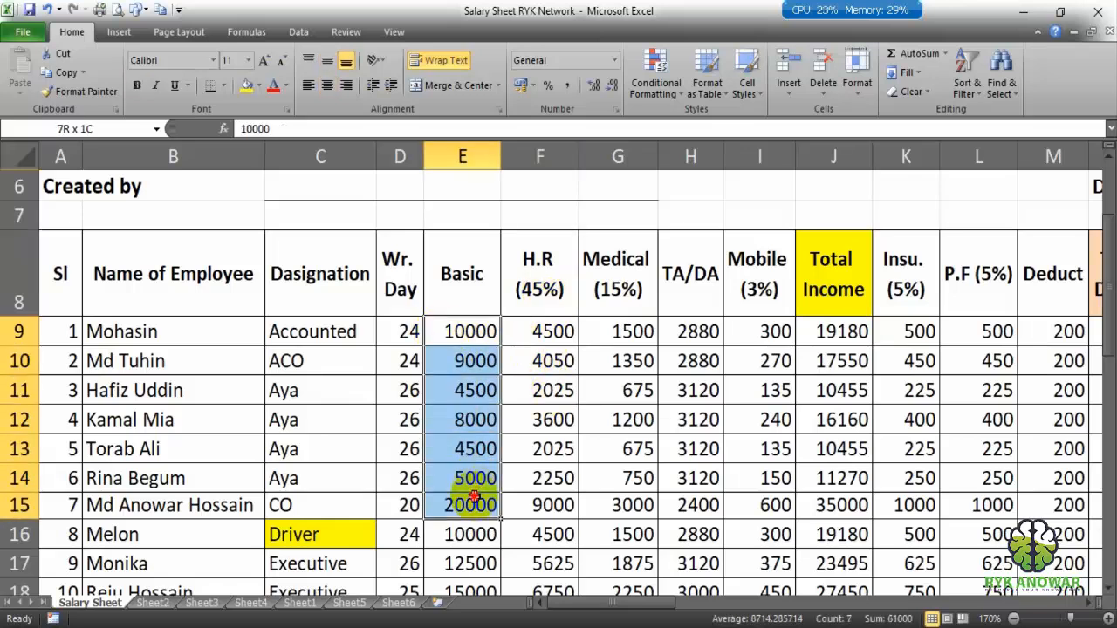
click(445, 285)
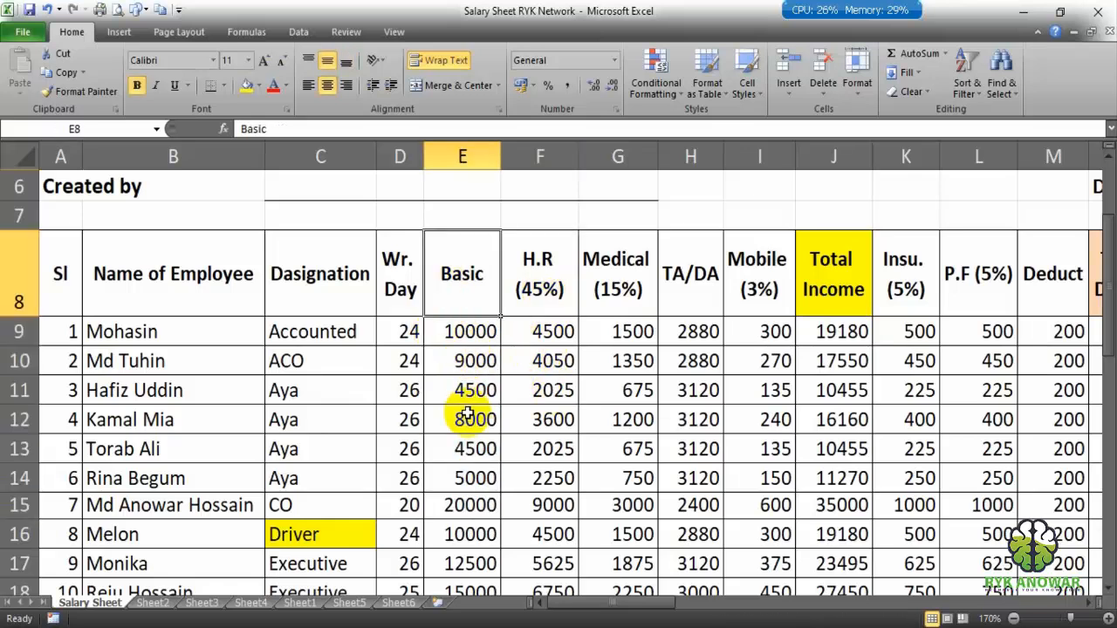
click(539, 284)
Step: Clear the contents of F9:J14, covering the H.R through Total Income columns for the first six employees
drag(530, 328, 826, 476)
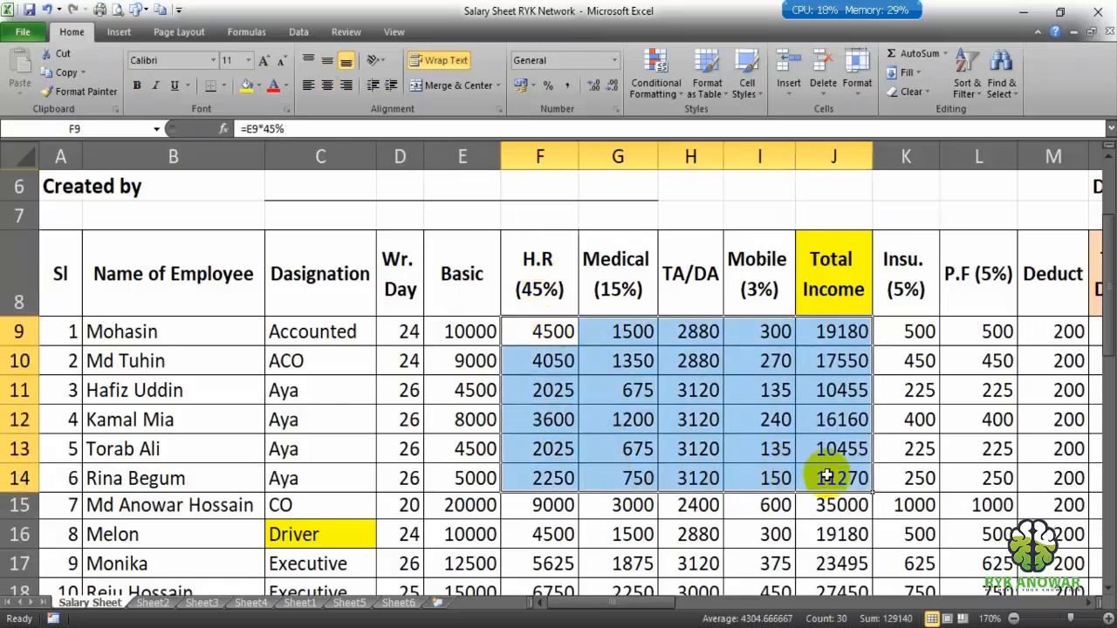
key(Delete)
click(580, 478)
drag(539, 280, 551, 358)
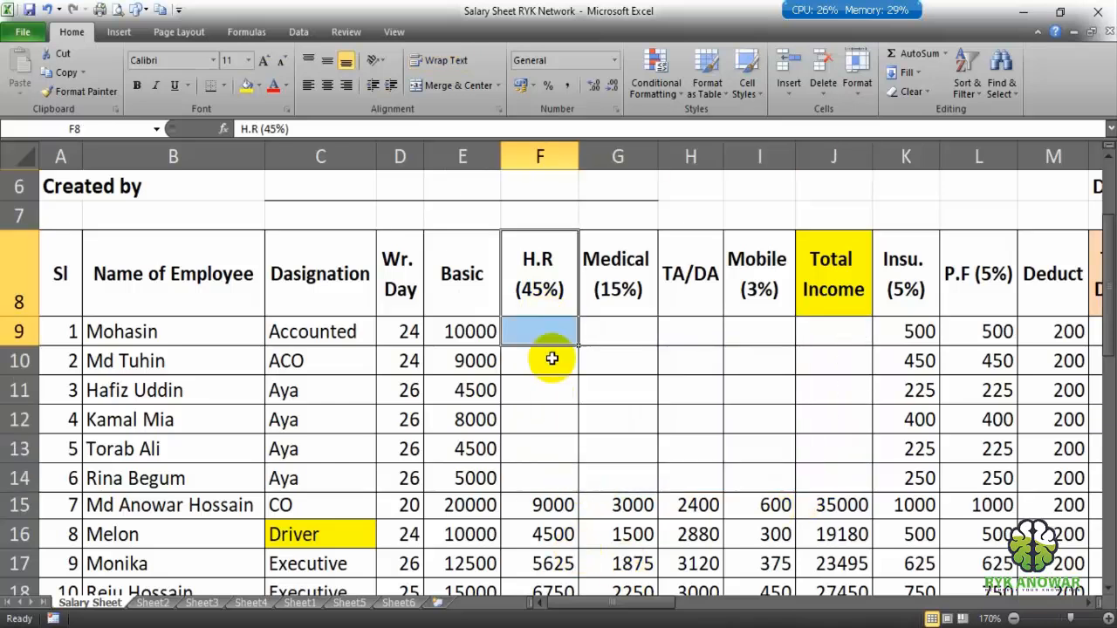
Step: Calculate the first employee's H.R allowance in F9 with the formula =E9*45%
click(543, 332)
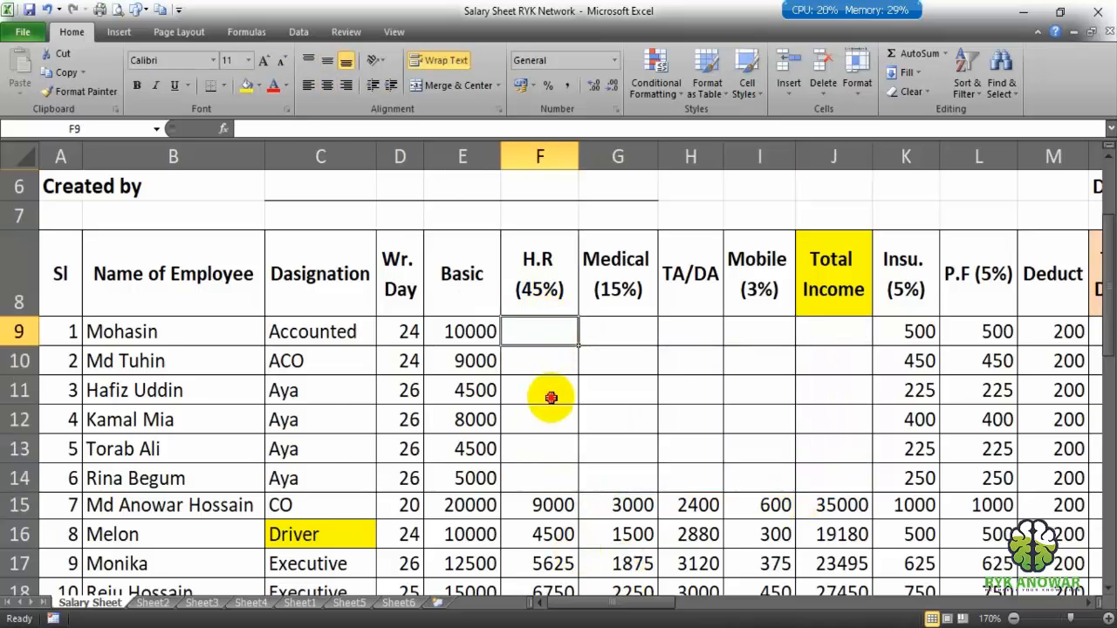
text(=)
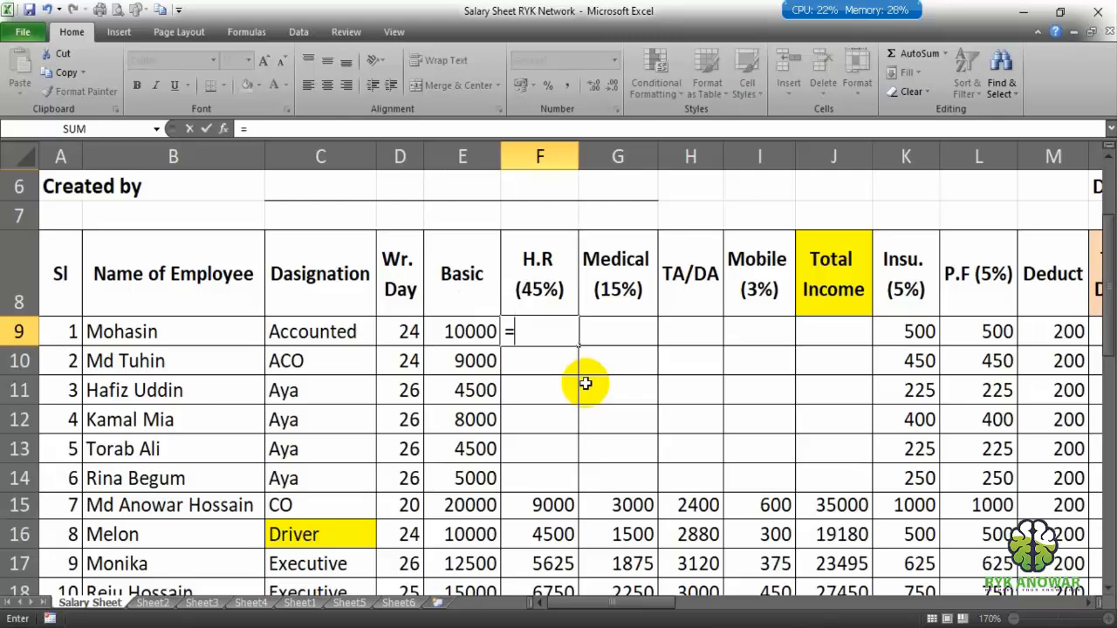
click(469, 332)
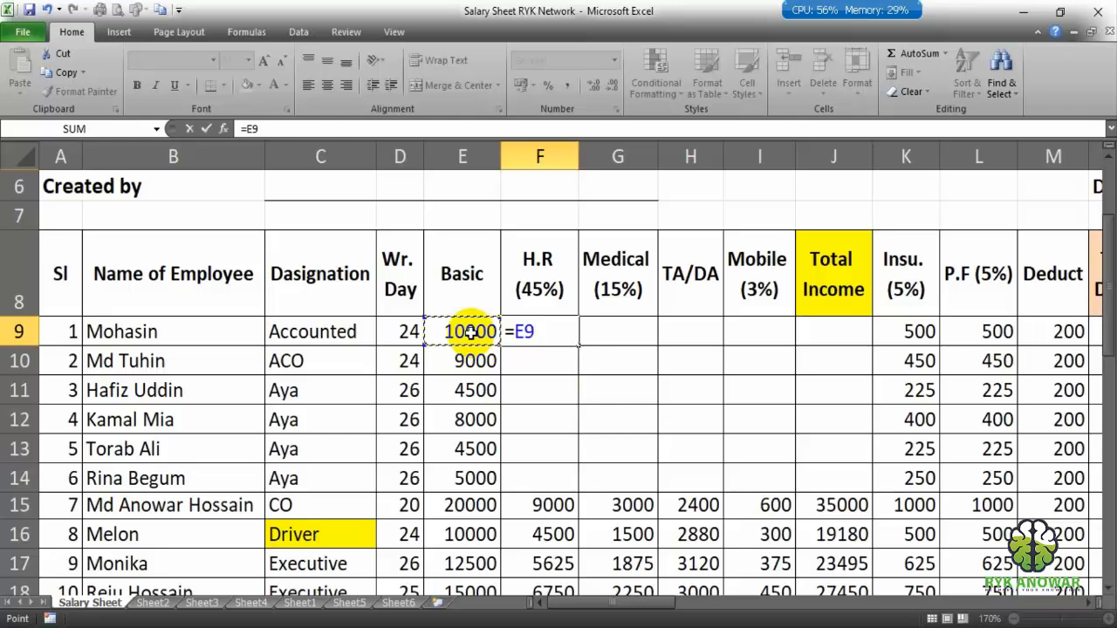
text(*45)
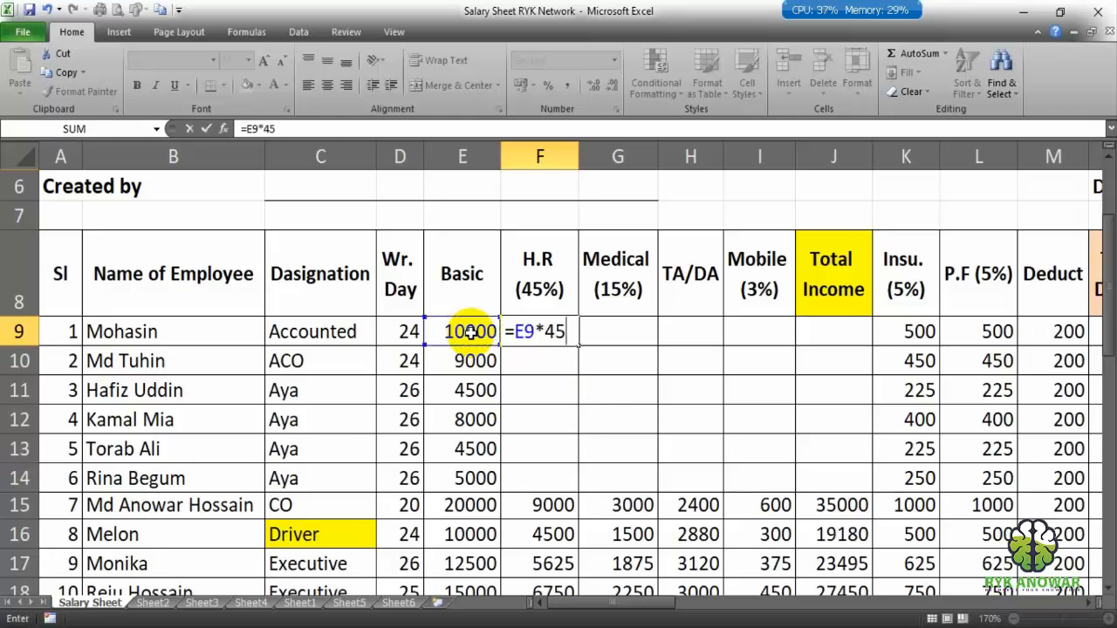
text(%)
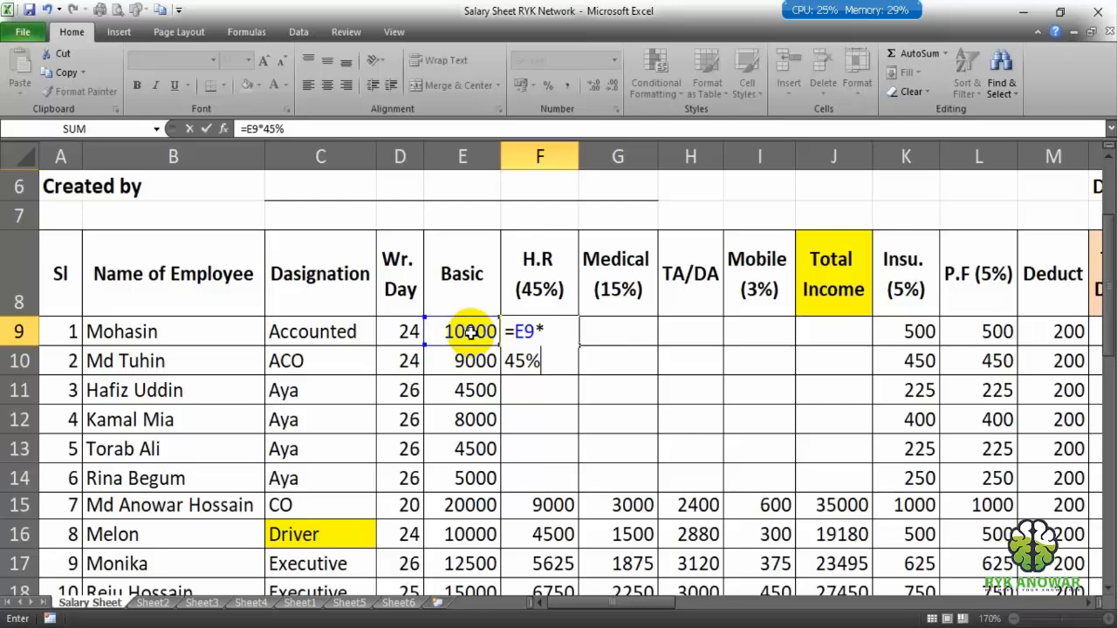
key(Return)
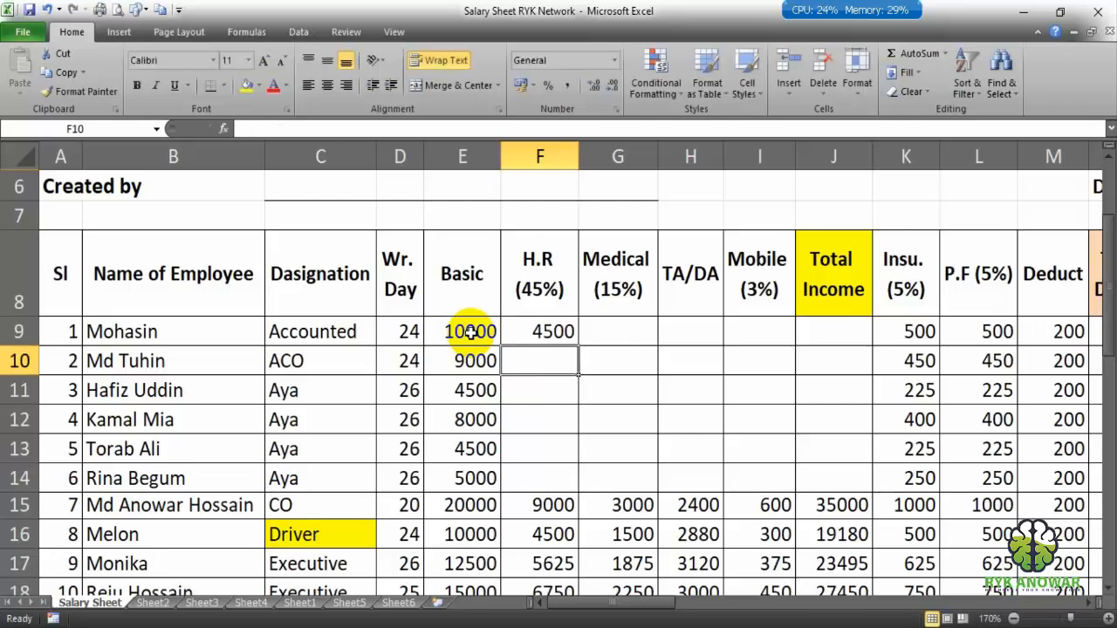
Step: Calculate the first employee's Medical allowance in G9 with the formula =E9*15%
click(616, 324)
text(=)
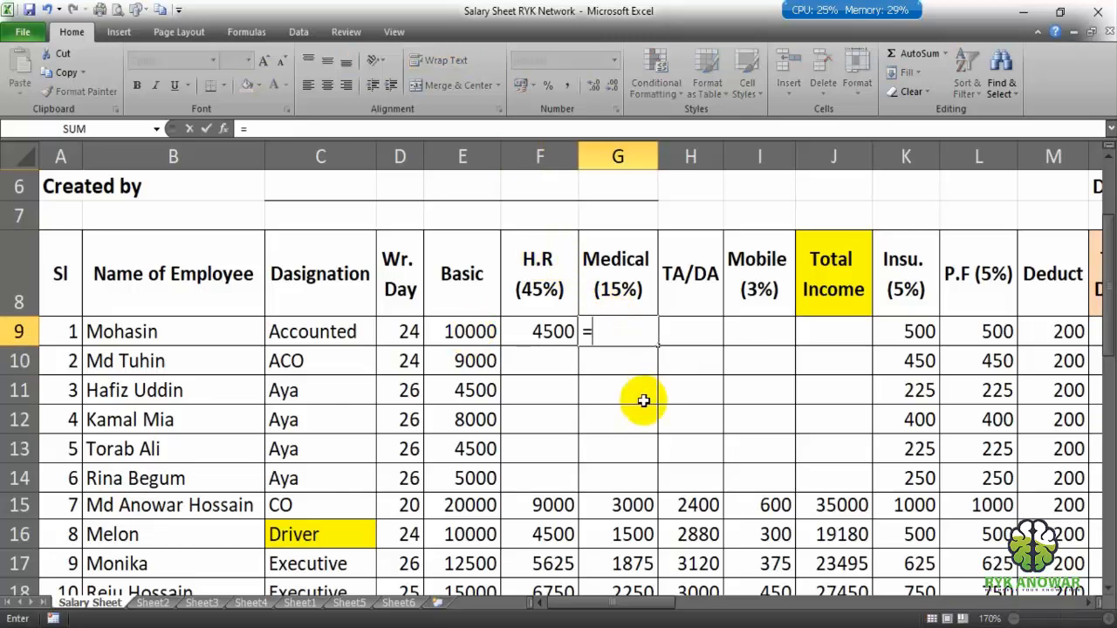
click(441, 335)
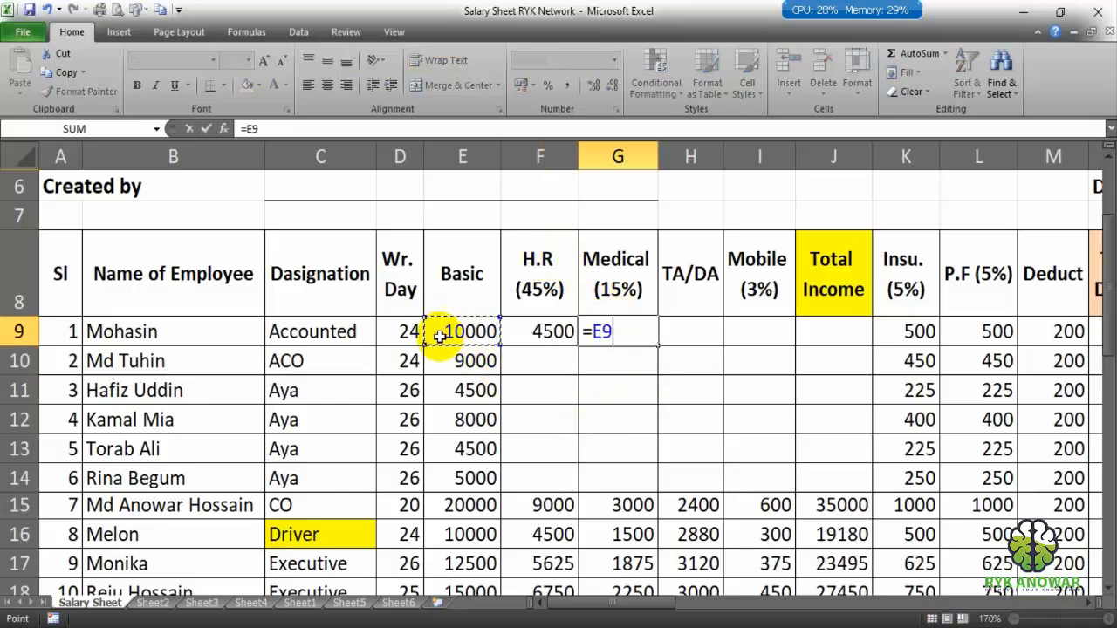
text(*1)
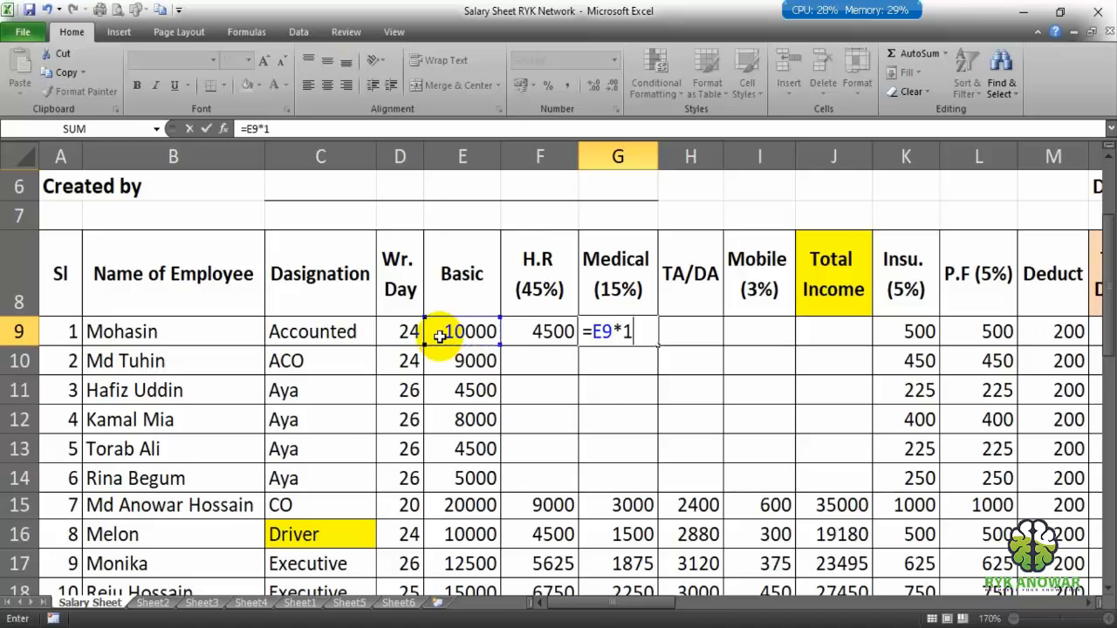
text(5%)
key(Return)
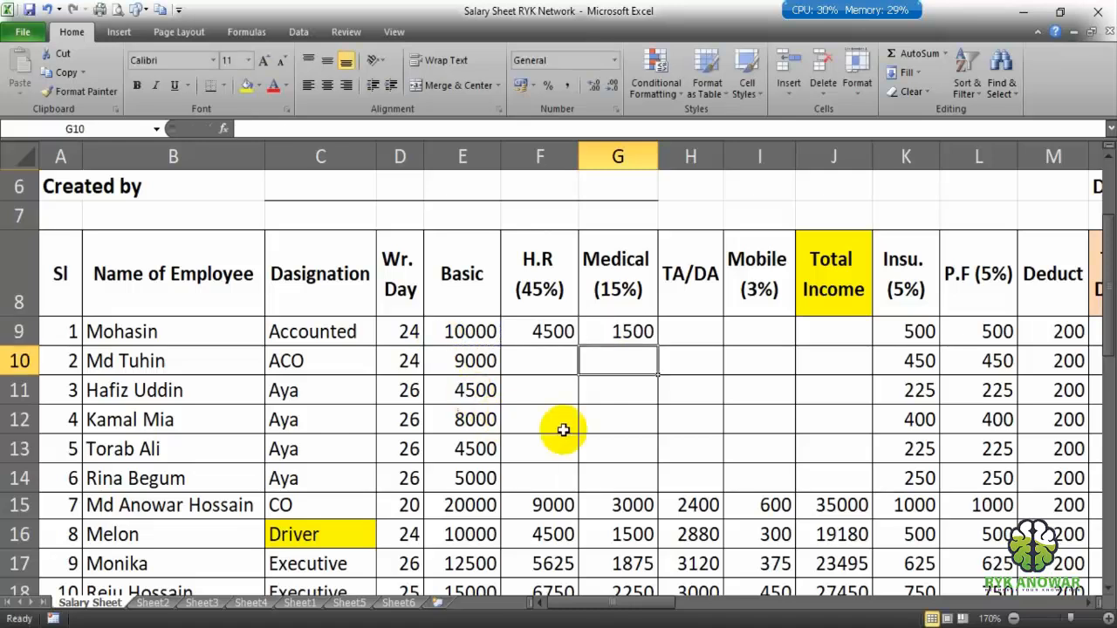
Step: Calculate the first employee's TA/DA in H9 with the formula =D9*120
click(693, 339)
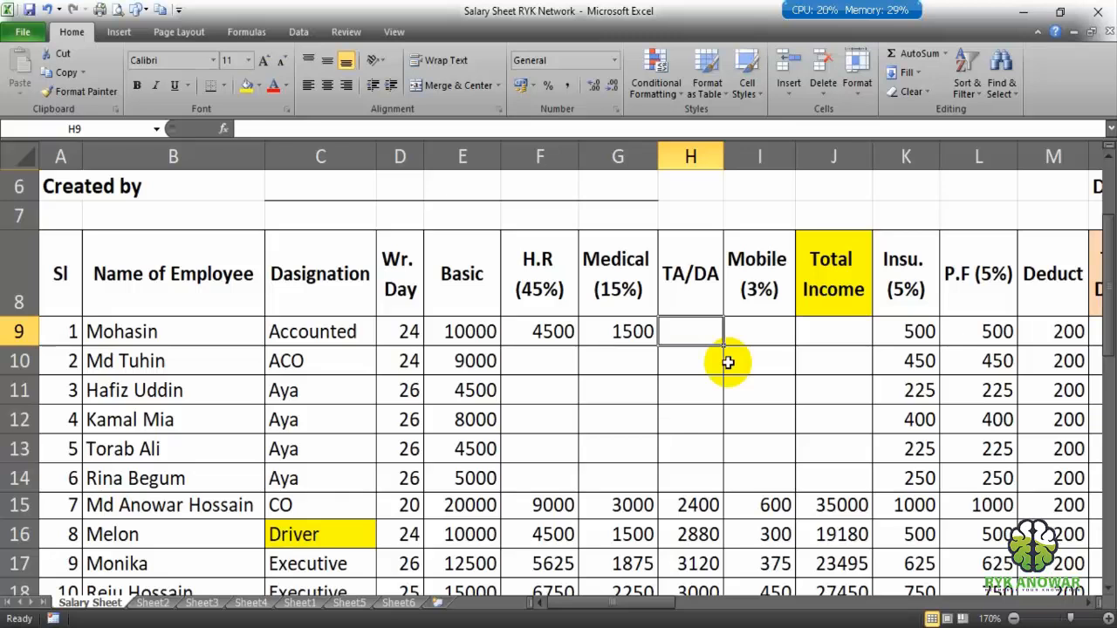
text(=)
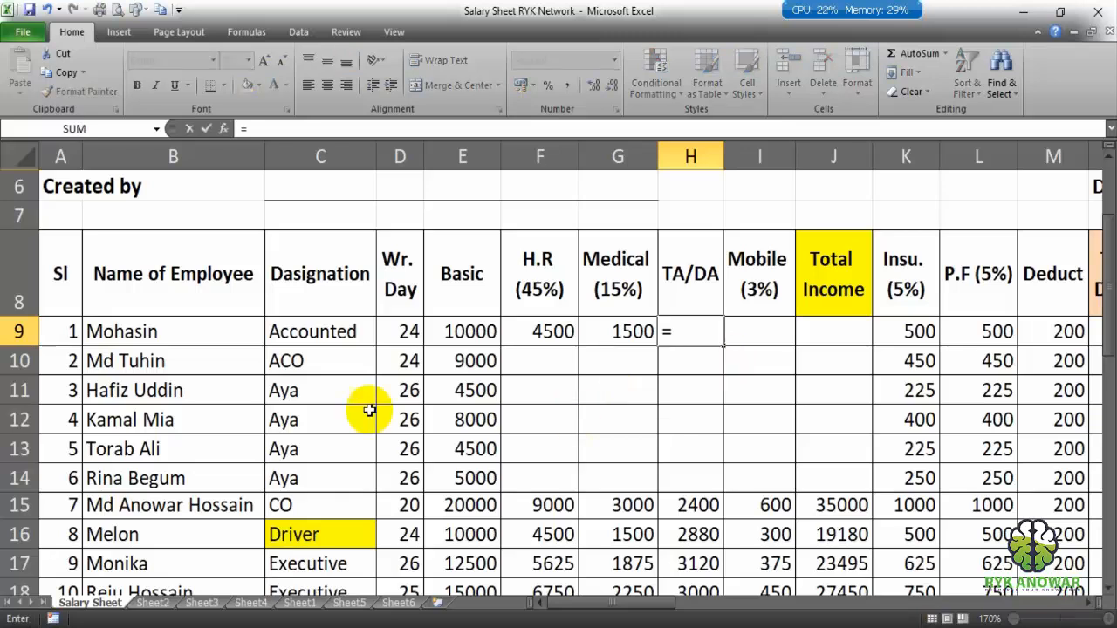
click(387, 337)
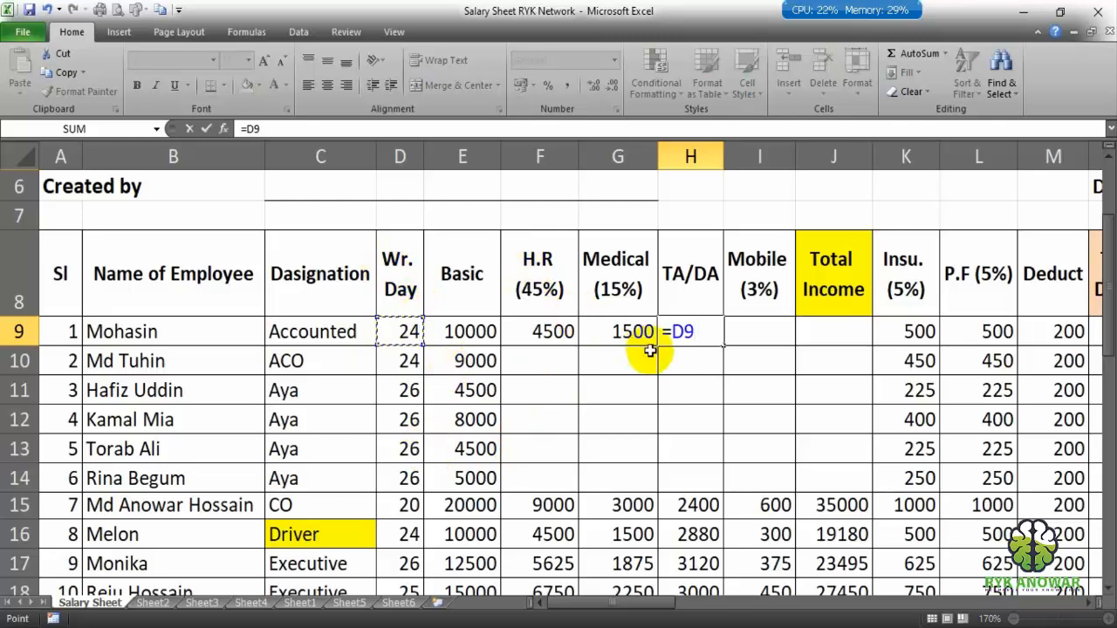
text(*12)
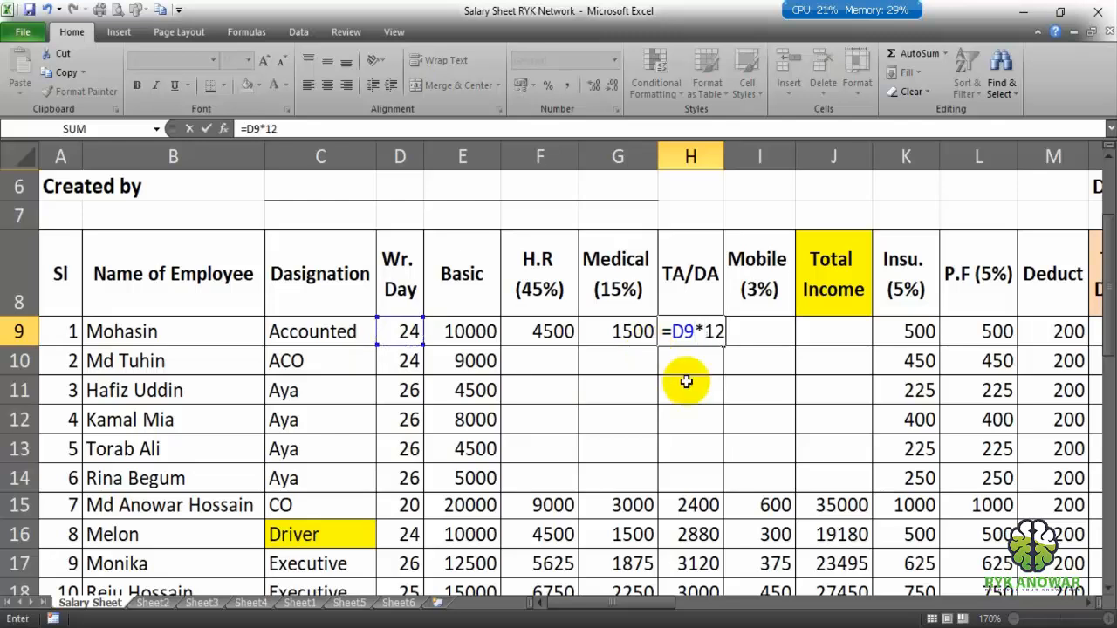
text(0)
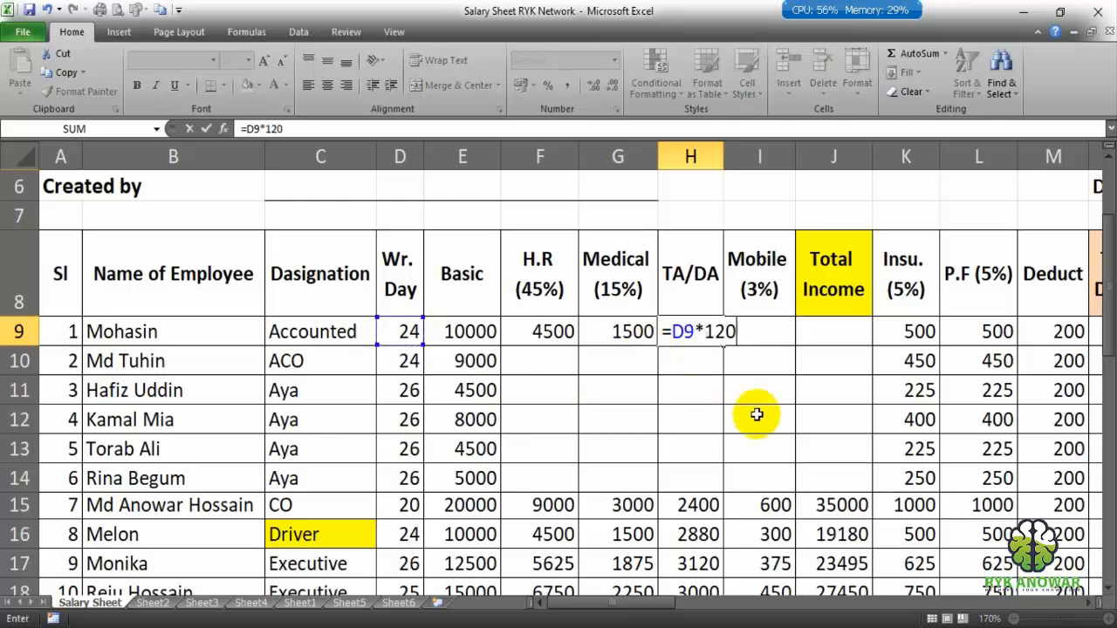
key(Return)
Step: Add (120) to the TA/DA heading in H8 and remove it again
click(710, 294)
double_click(727, 294)
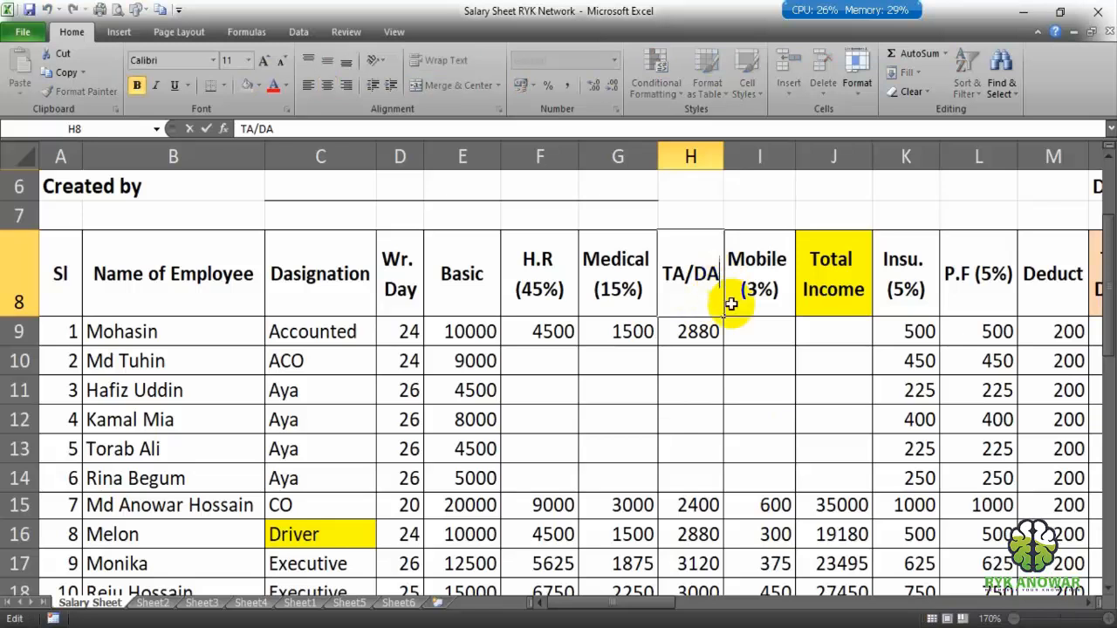
text(()
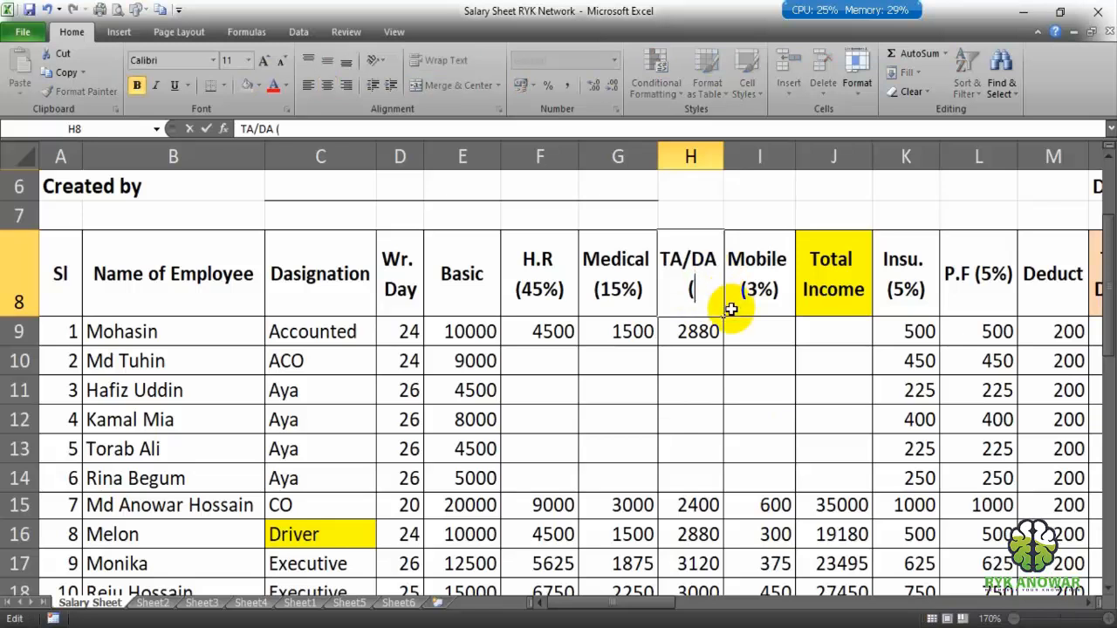
text(120))
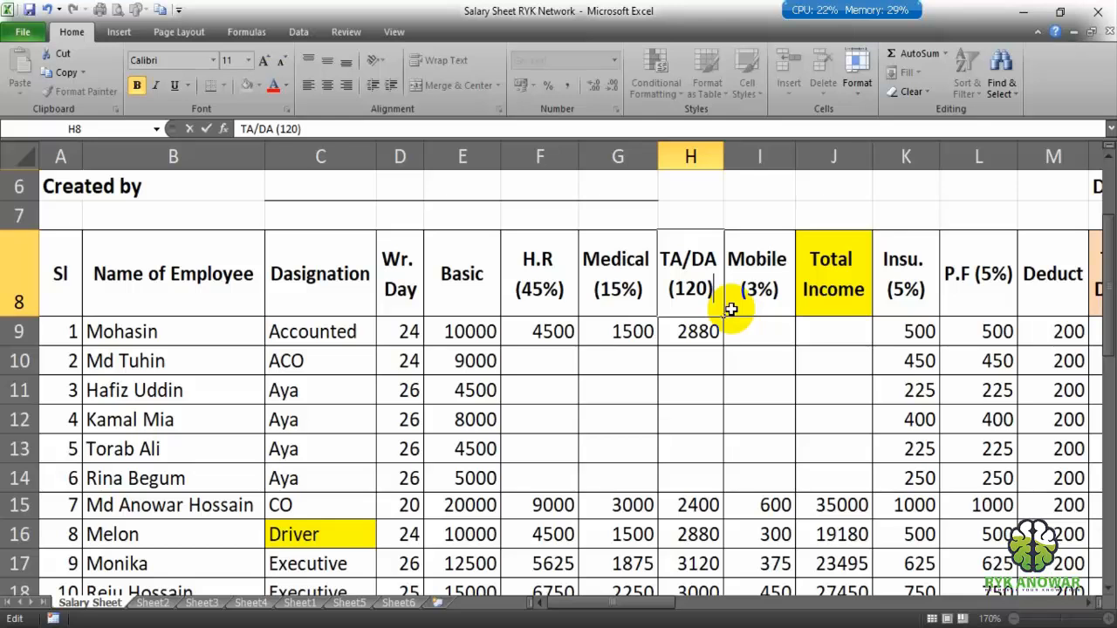
key(BackSpace)
key(BackSpace)
key(BackSpace)
key(BackSpace)
key(BackSpace)
key(BackSpace)
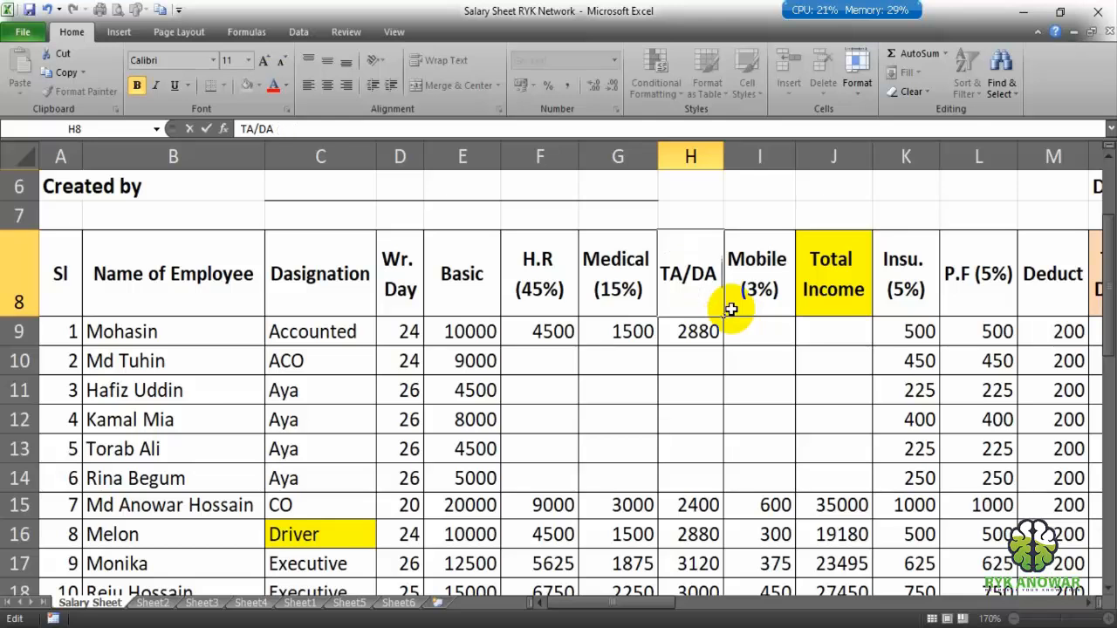
key(Return)
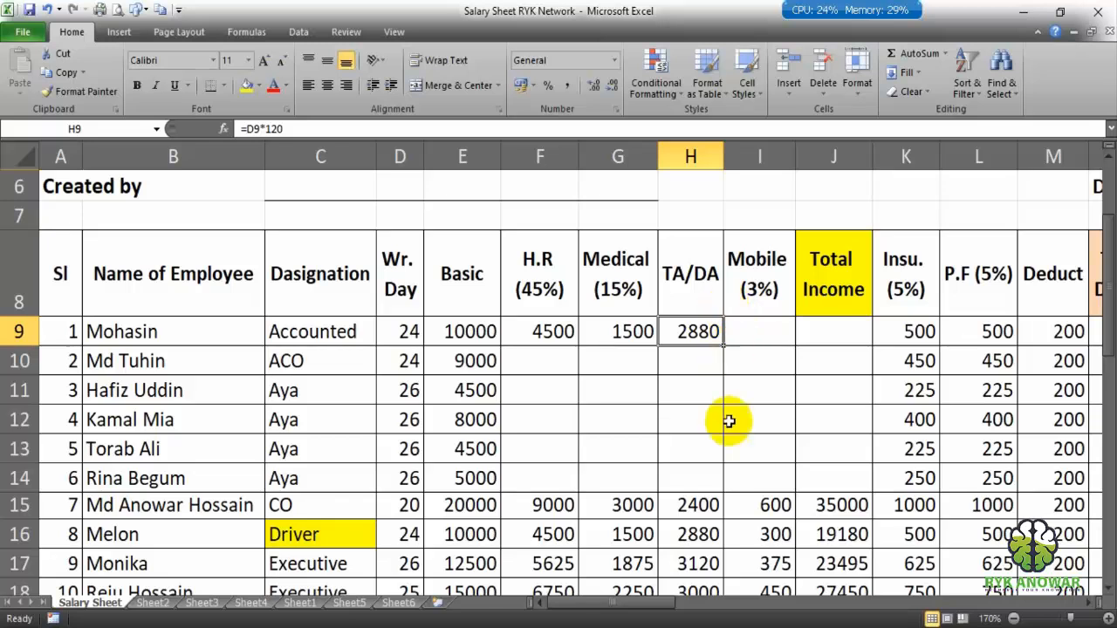
Step: Fill the TA/DA formula from H9 down to H17, and change the daily rate in H9 to 250
drag(723, 345, 724, 563)
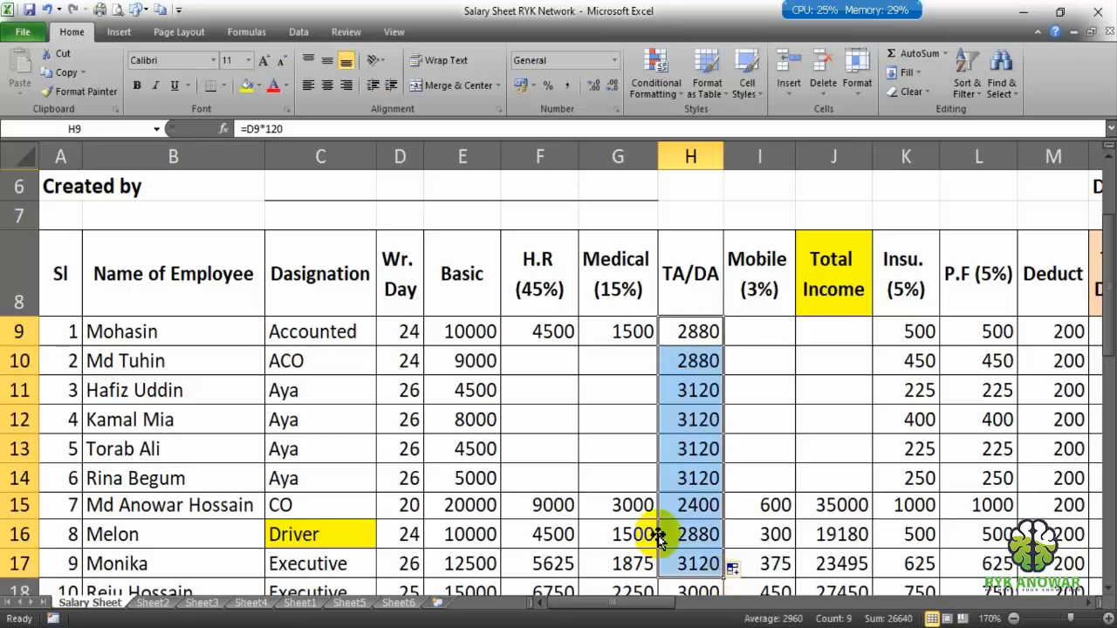
double_click(682, 331)
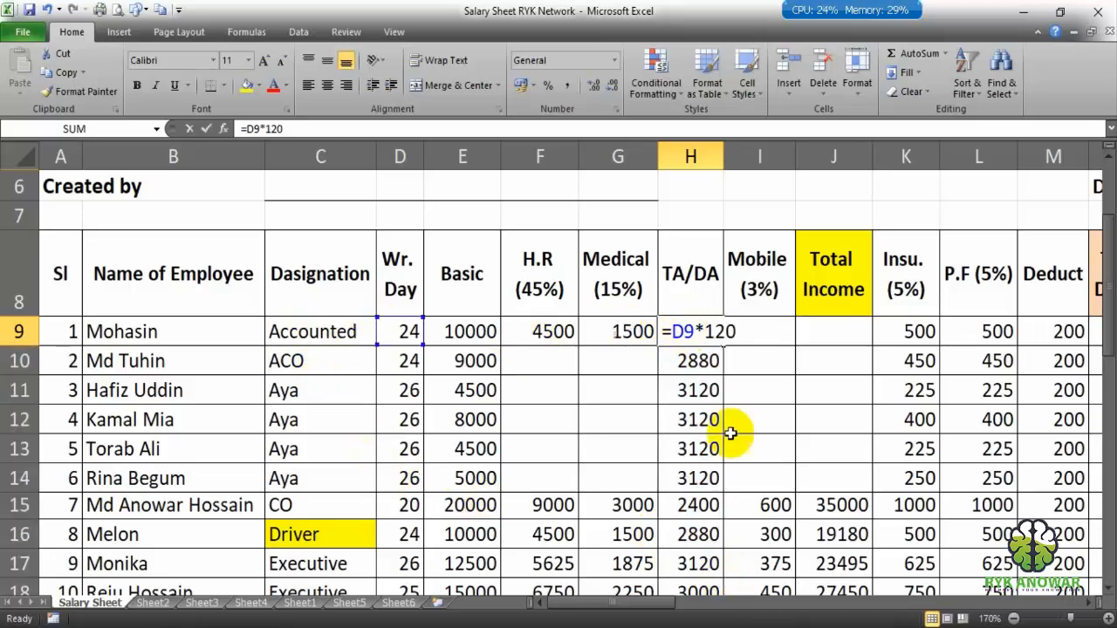
drag(705, 332, 749, 338)
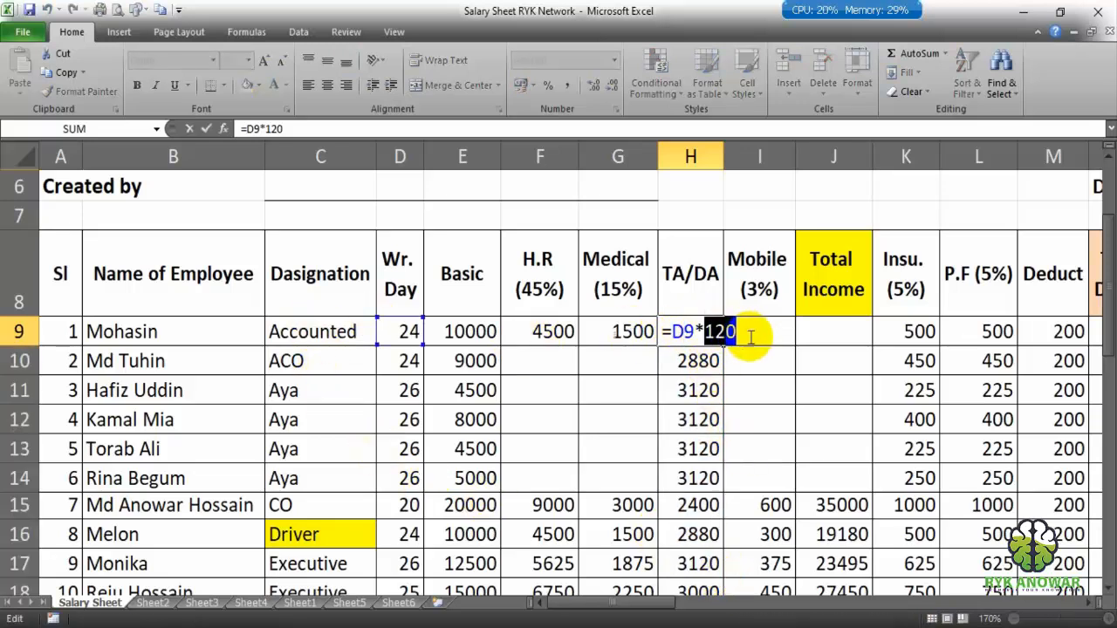
text(250)
key(Return)
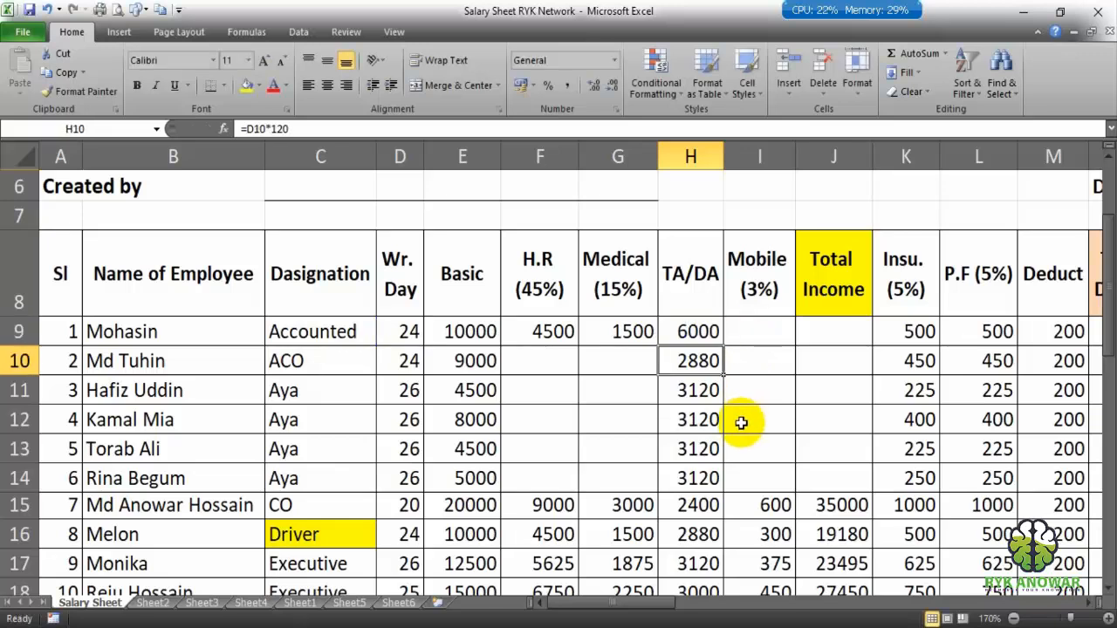
Step: Change the second employee's TA/DA formula in H10 to =D10*200
double_click(709, 363)
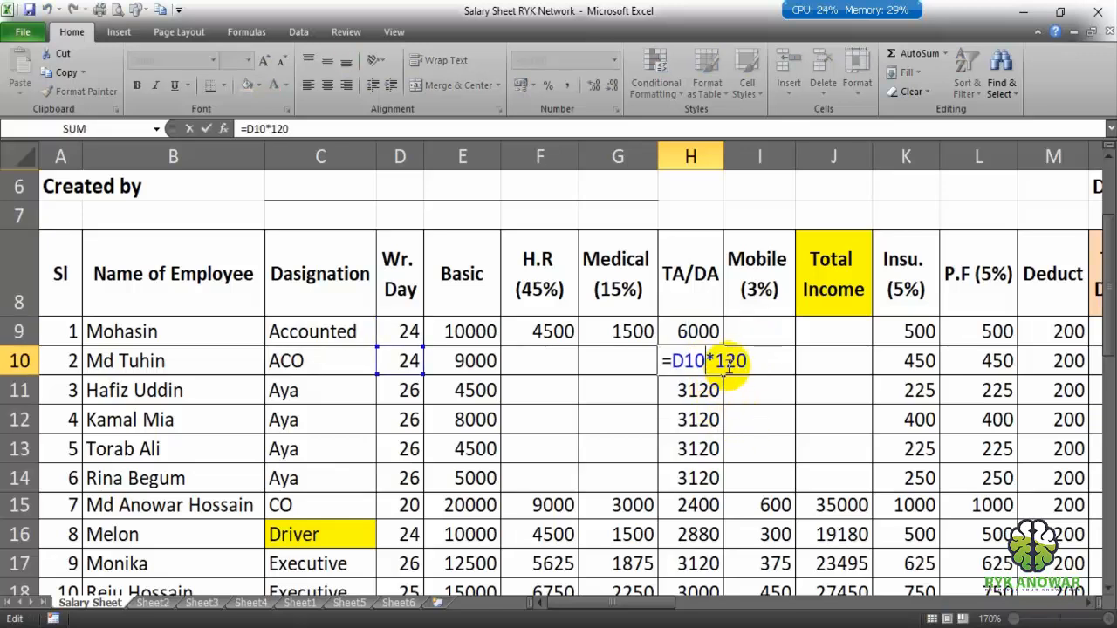
drag(711, 361, 767, 361)
text(200)
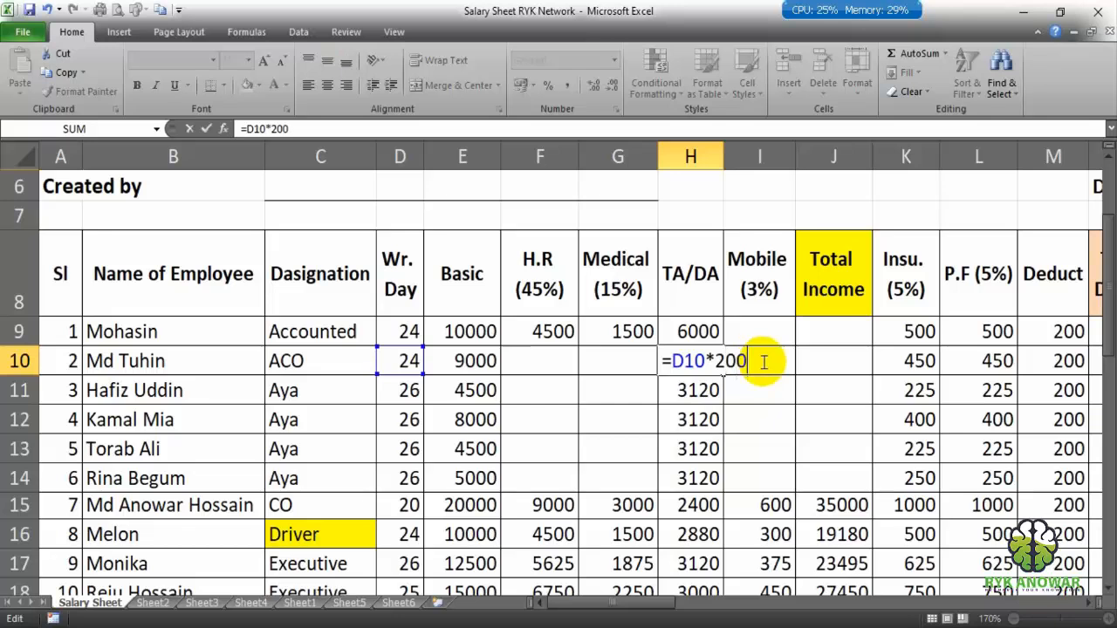
key(Return)
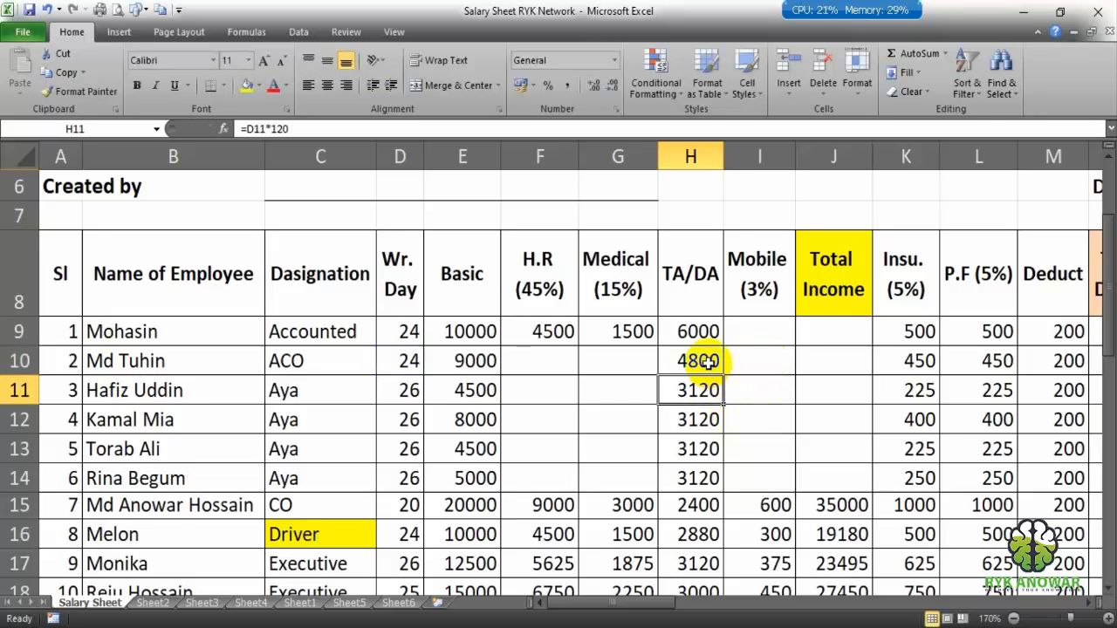
click(699, 334)
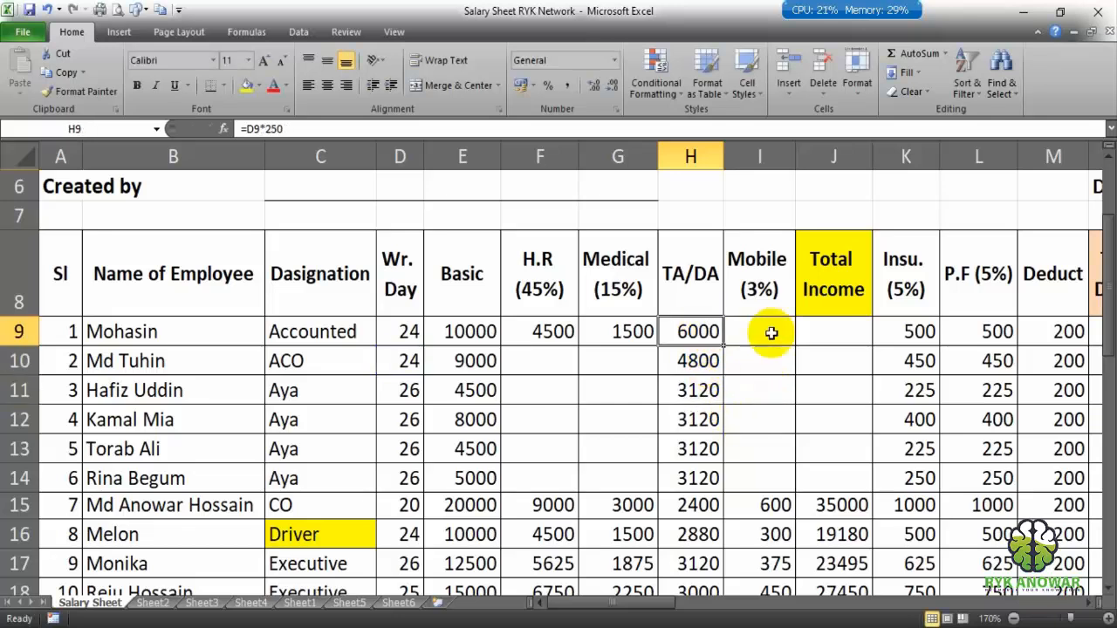
Step: Calculate the first employee's Mobile allowance in I9 with the formula =E9*3%
click(767, 337)
text(=)
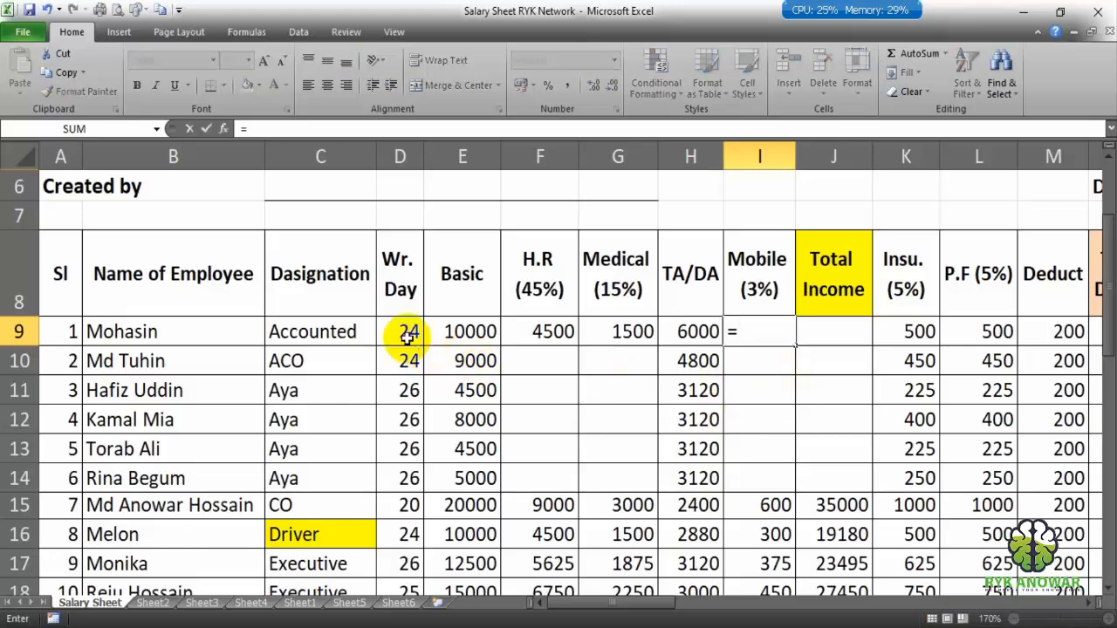
click(472, 342)
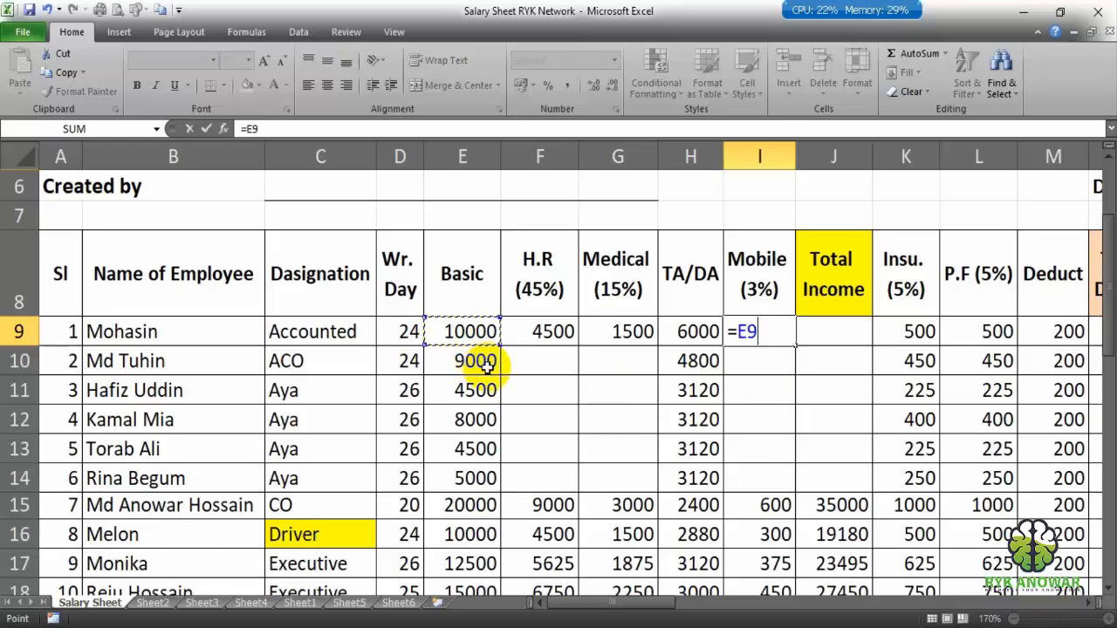
text(*3%)
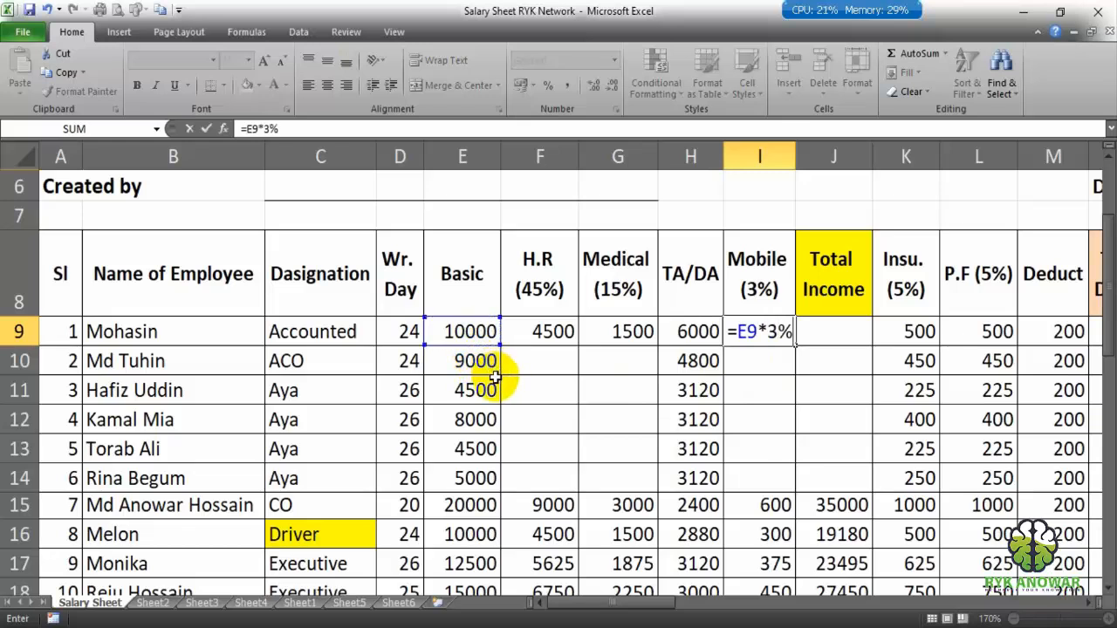
key(Return)
Step: Look over the first employee's income components in E9:I9, and begin a formula in the Total Income cell J9
click(811, 332)
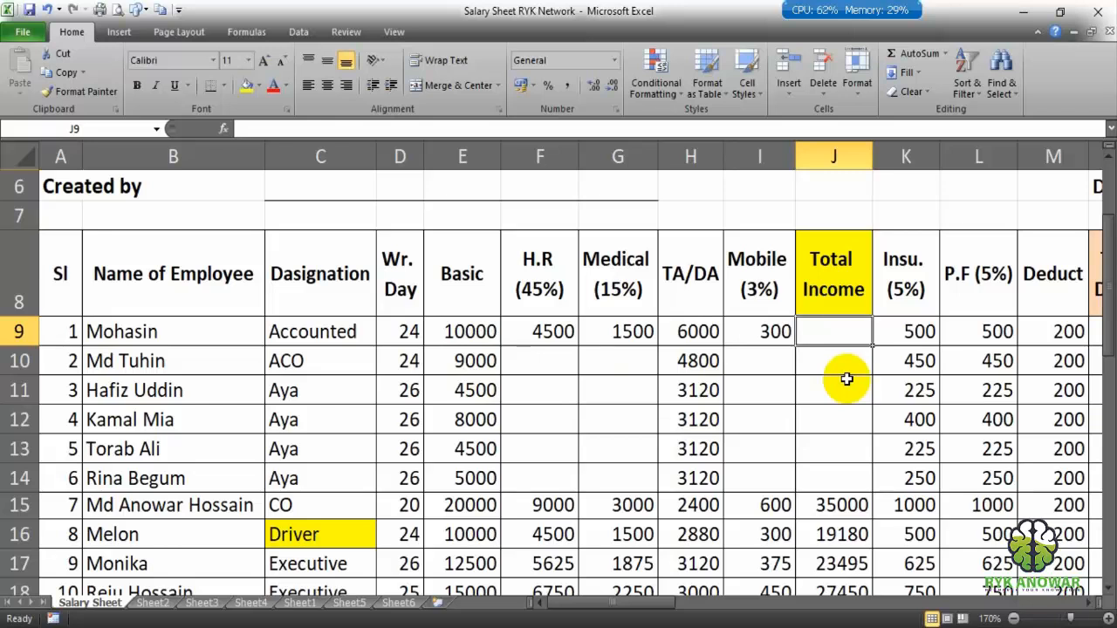
click(490, 328)
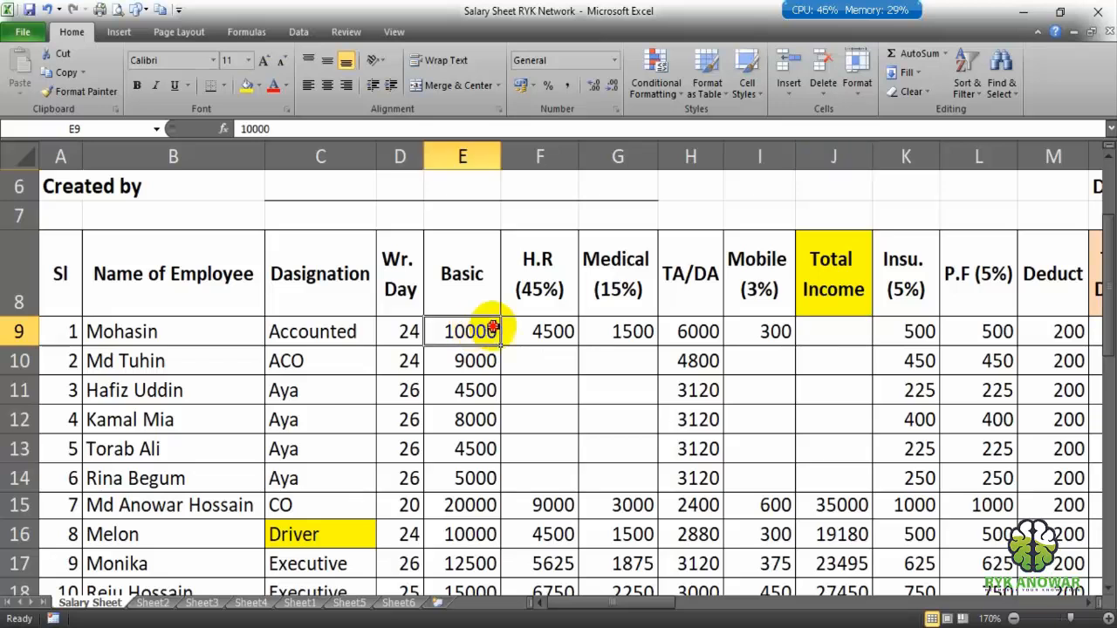
drag(493, 327, 748, 328)
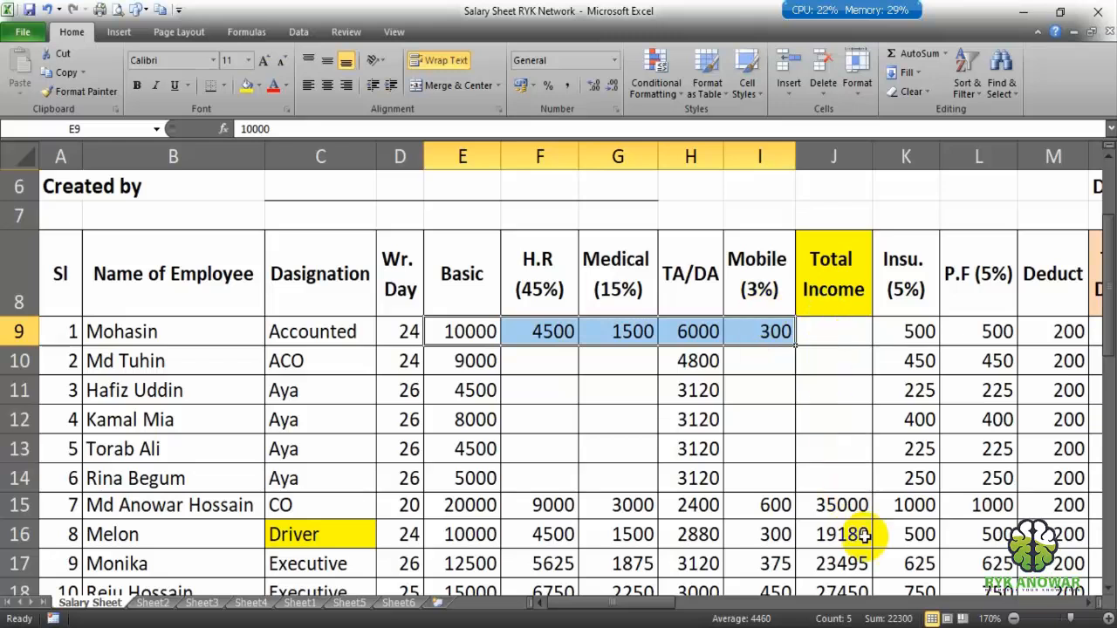
click(831, 330)
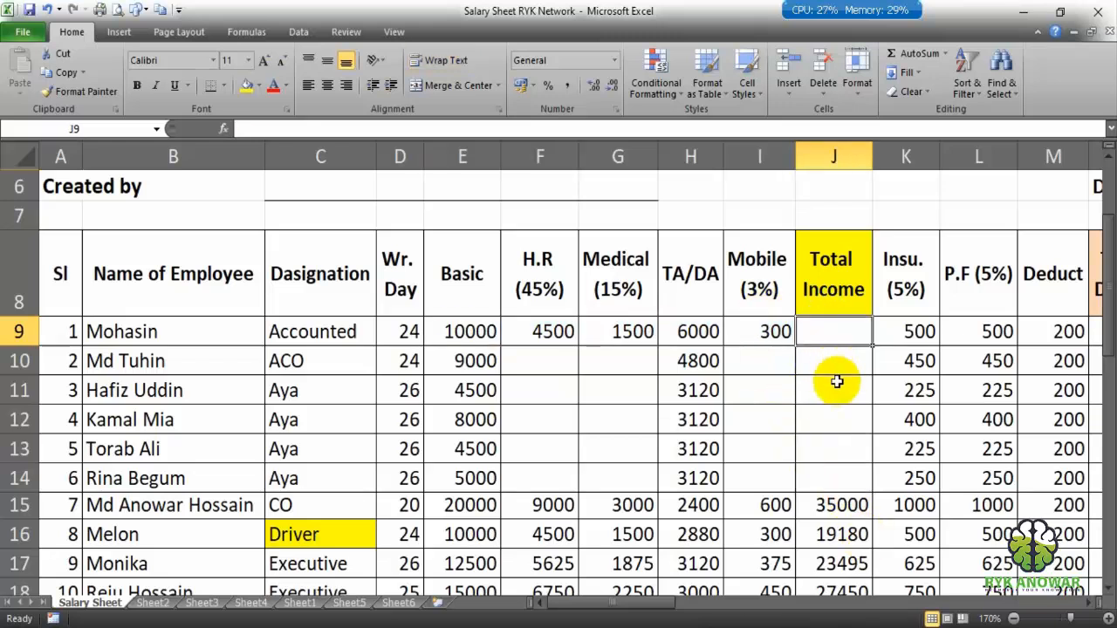
text(=)
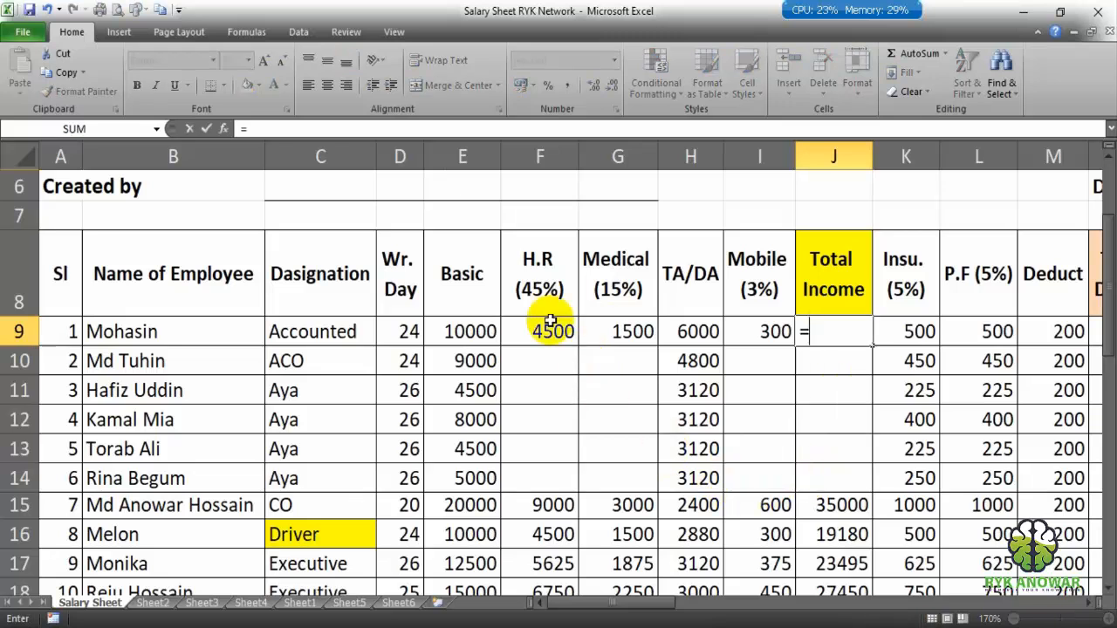
Step: Try adding the income cells one by one in J9 with =E9+F9+, and erase everything after the equals sign
drag(456, 331, 463, 360)
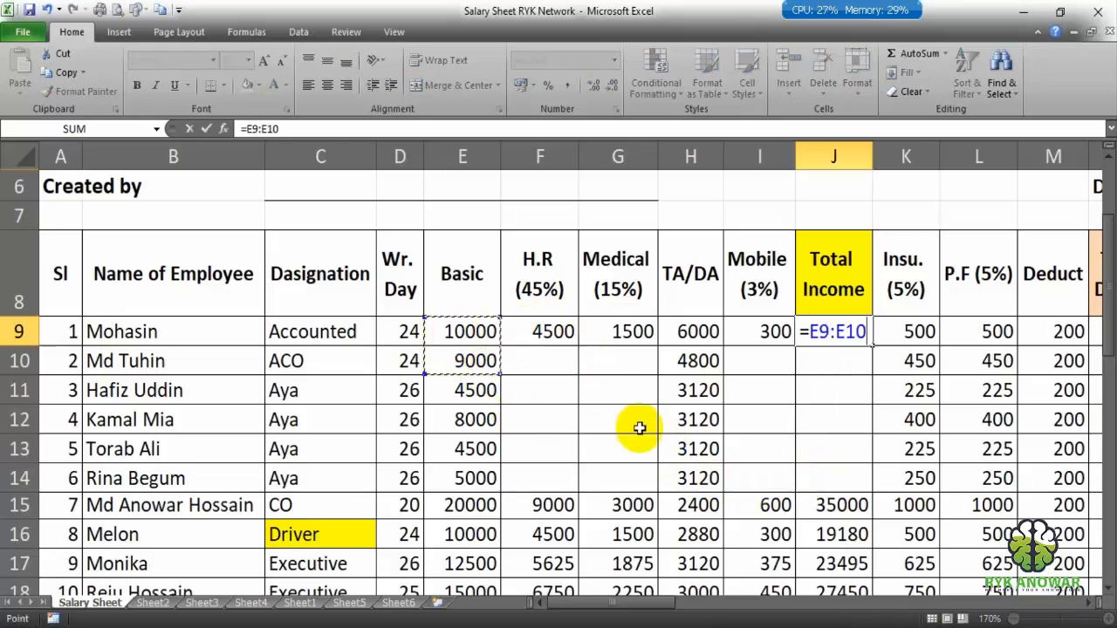
key(BackSpace)
key(BackSpace)
key(BackSpace)
key(BackSpace)
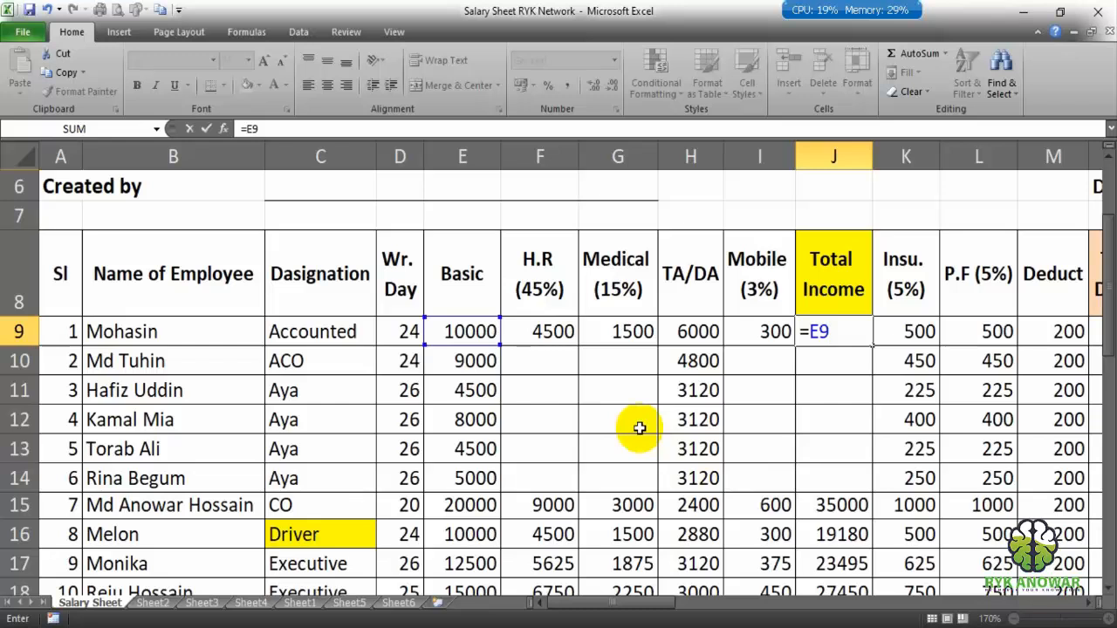
text(+)
drag(551, 332, 541, 361)
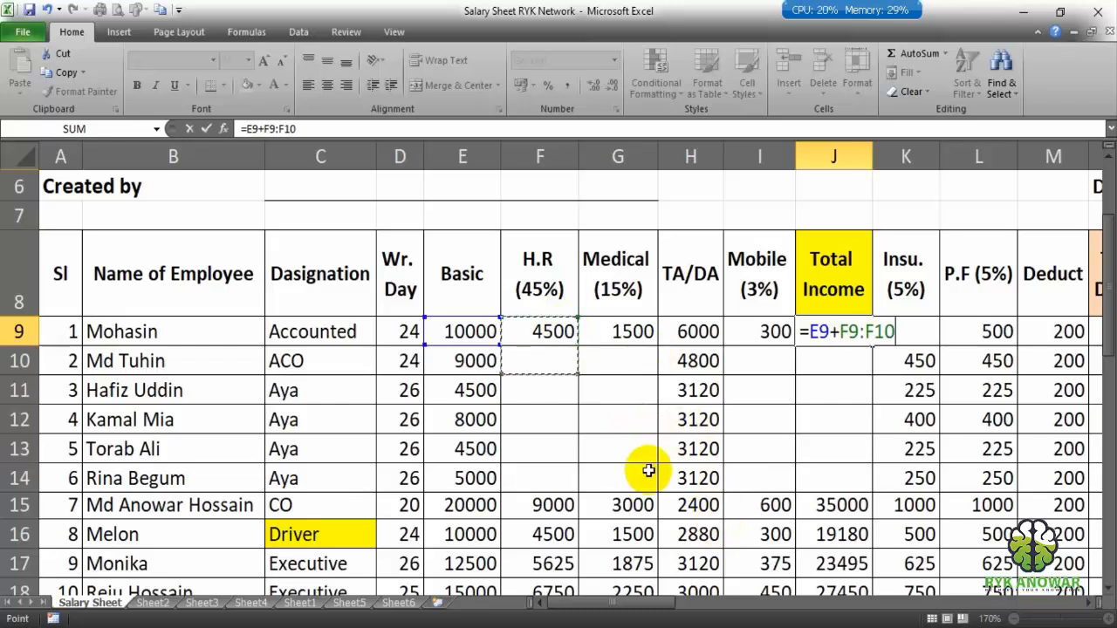
key(BackSpace)
key(BackSpace)
key(BackSpace)
key(BackSpace)
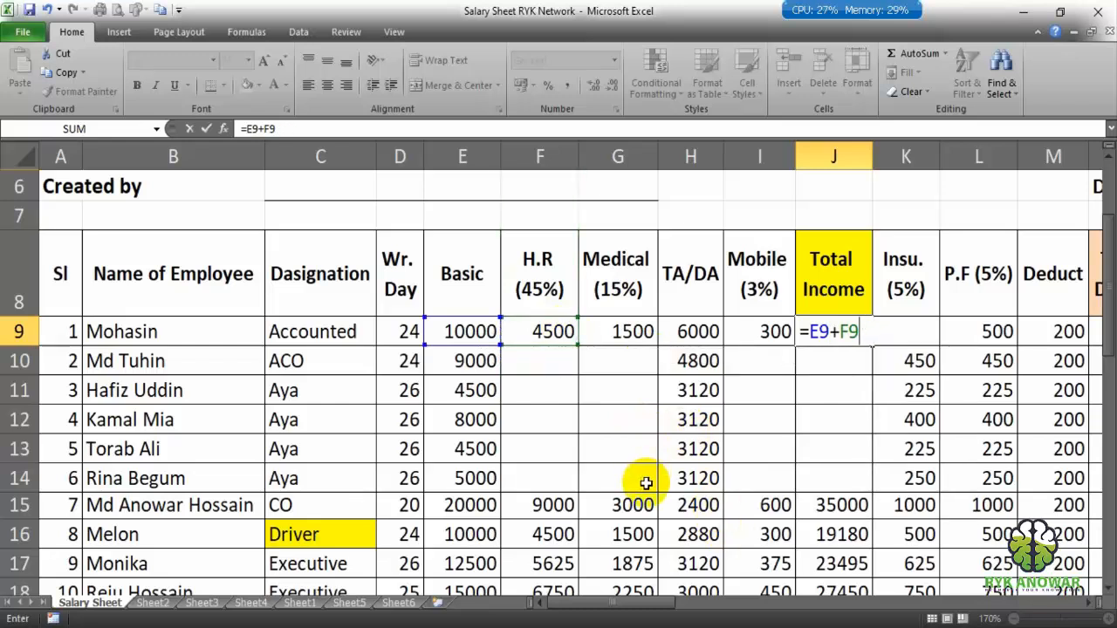
text(+)
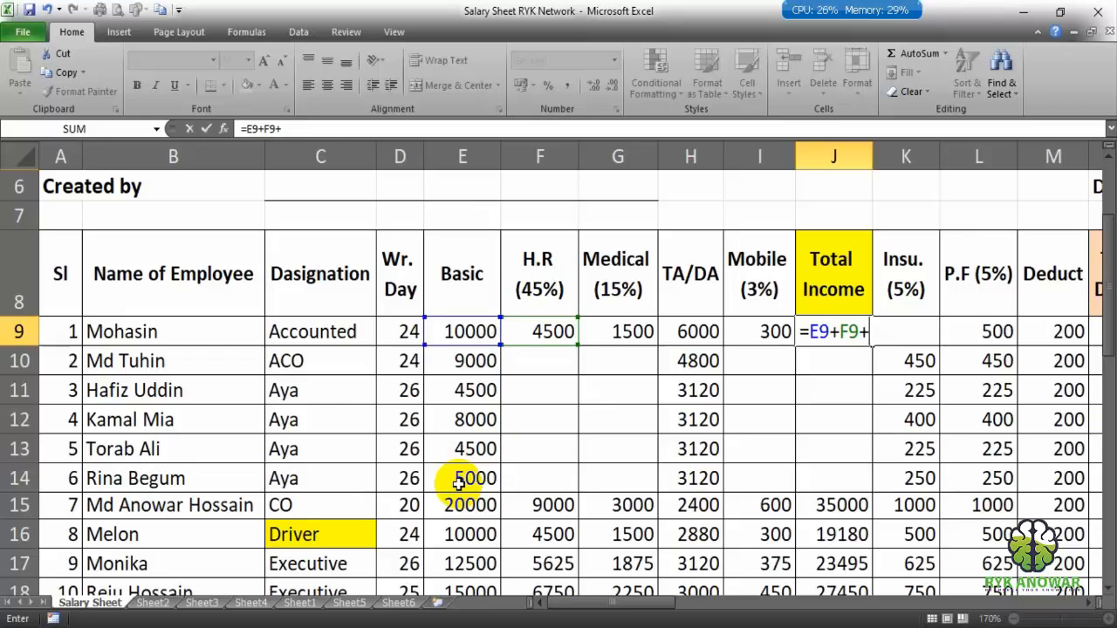
key(BackSpace)
key(BackSpace)
key(BackSpace)
key(BackSpace)
key(BackSpace)
key(BackSpace)
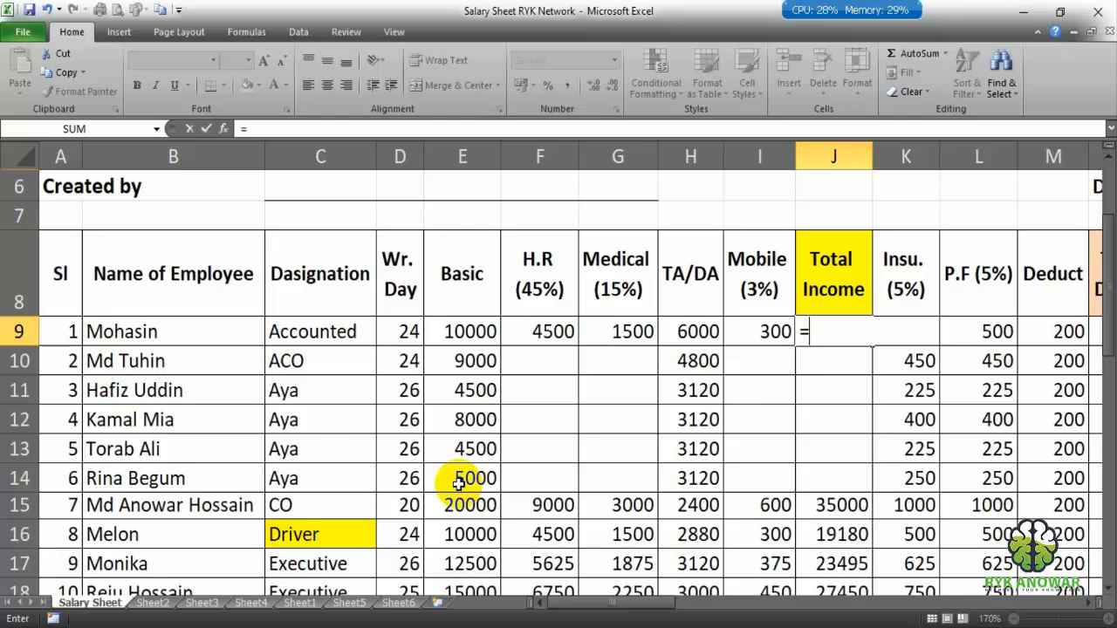
Step: Total the first employee's income components in J9 with the formula =SUM(E9:I9)
text(sum)
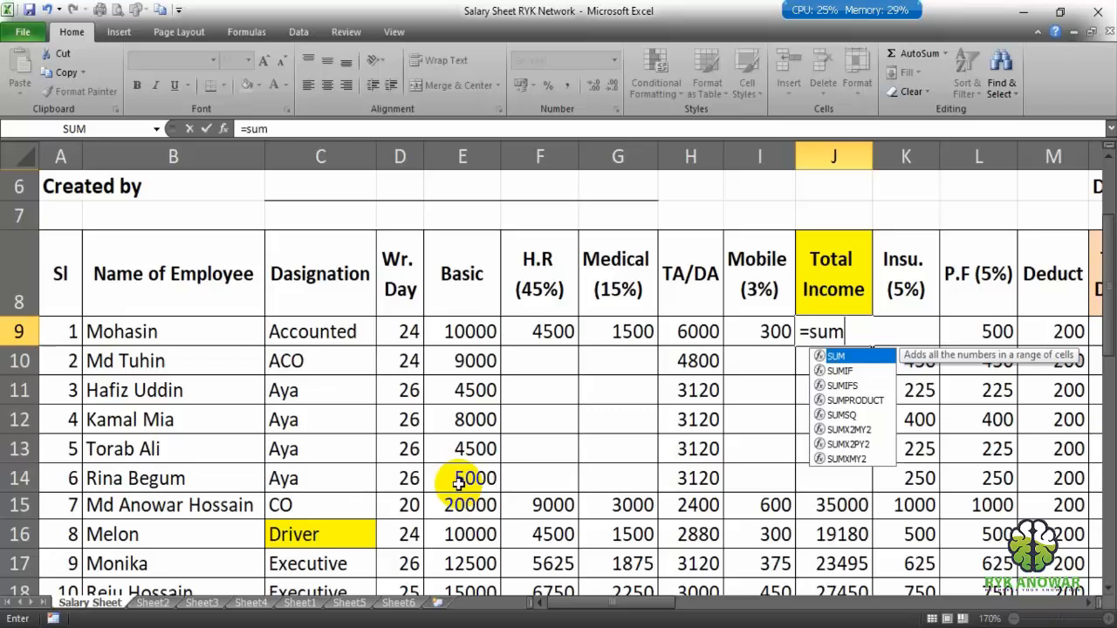
text(()
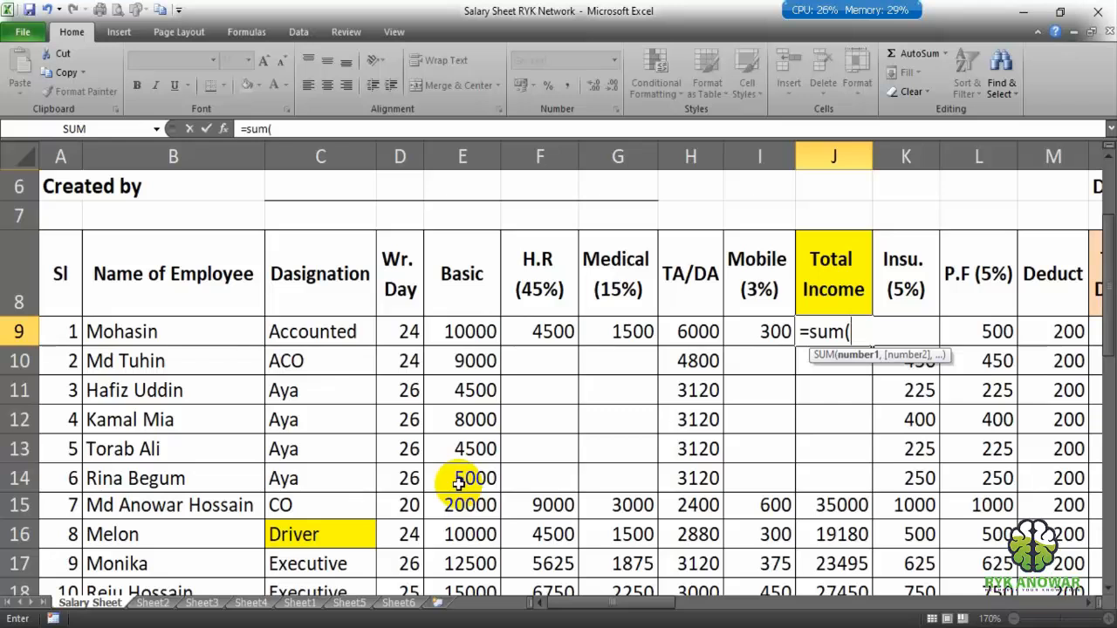
click(449, 332)
drag(449, 332, 721, 340)
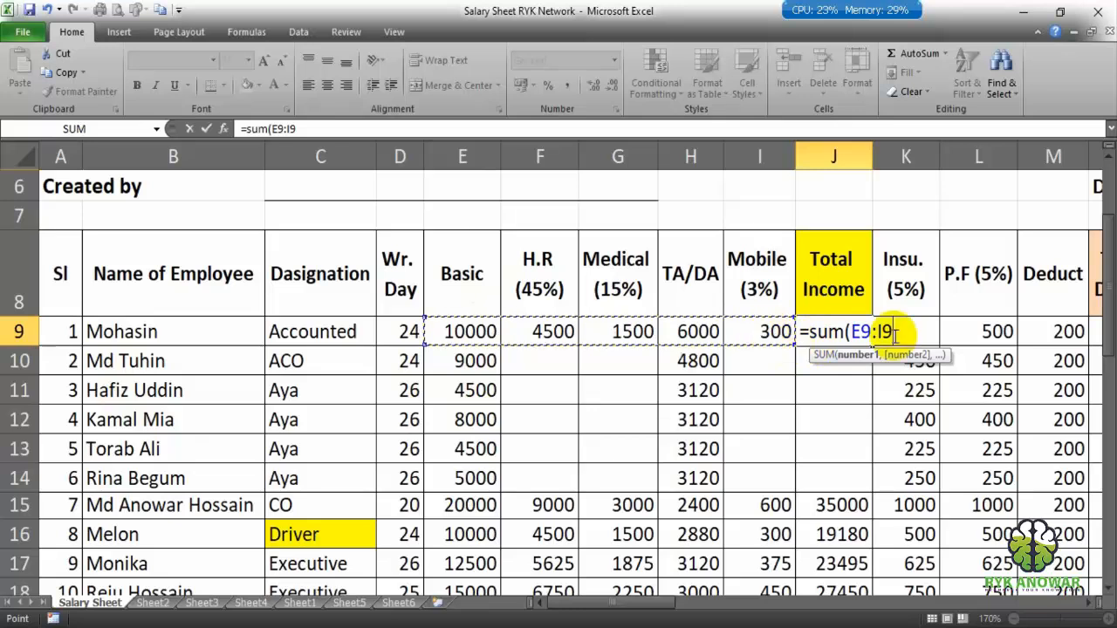
text())
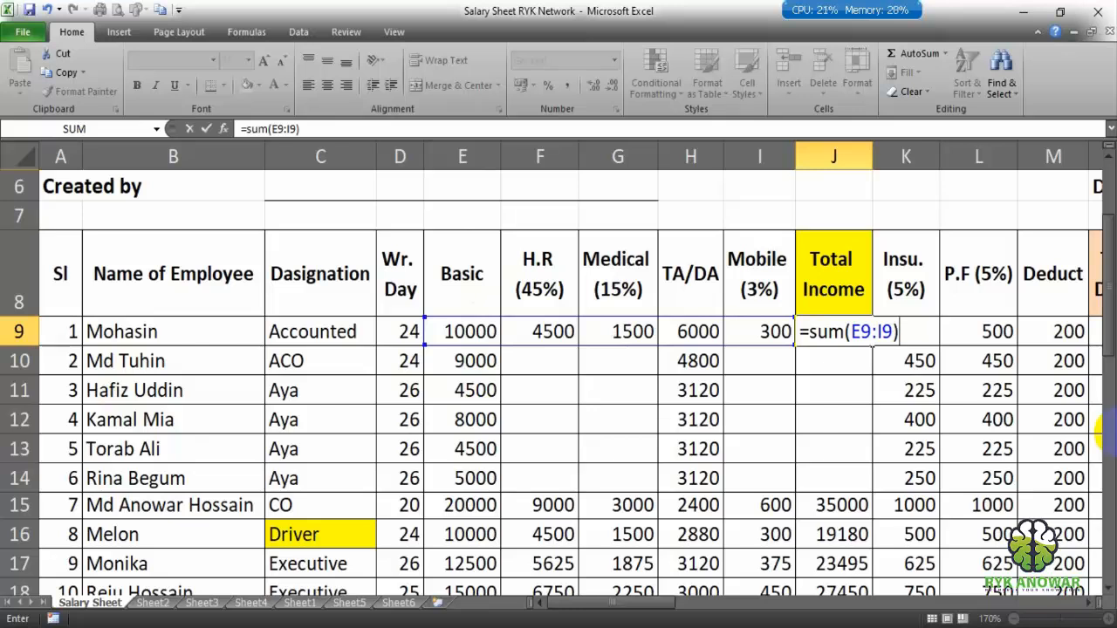
key(Return)
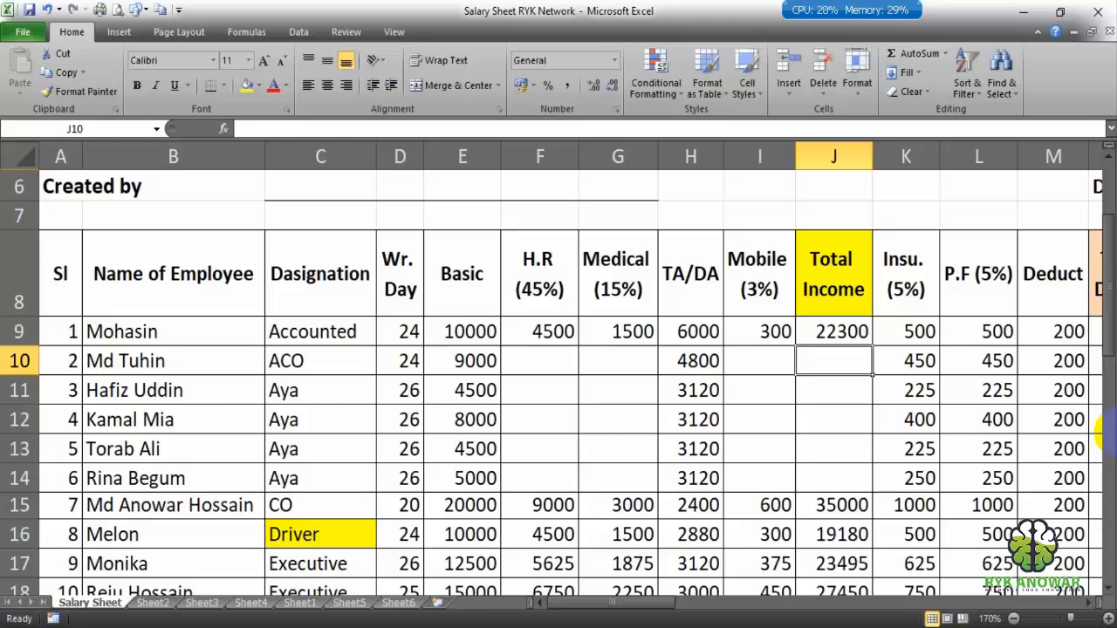
Step: Examine the first employee's insurance and P.F. formulas in K9 and L9, and look down the Deduct column's values
click(918, 330)
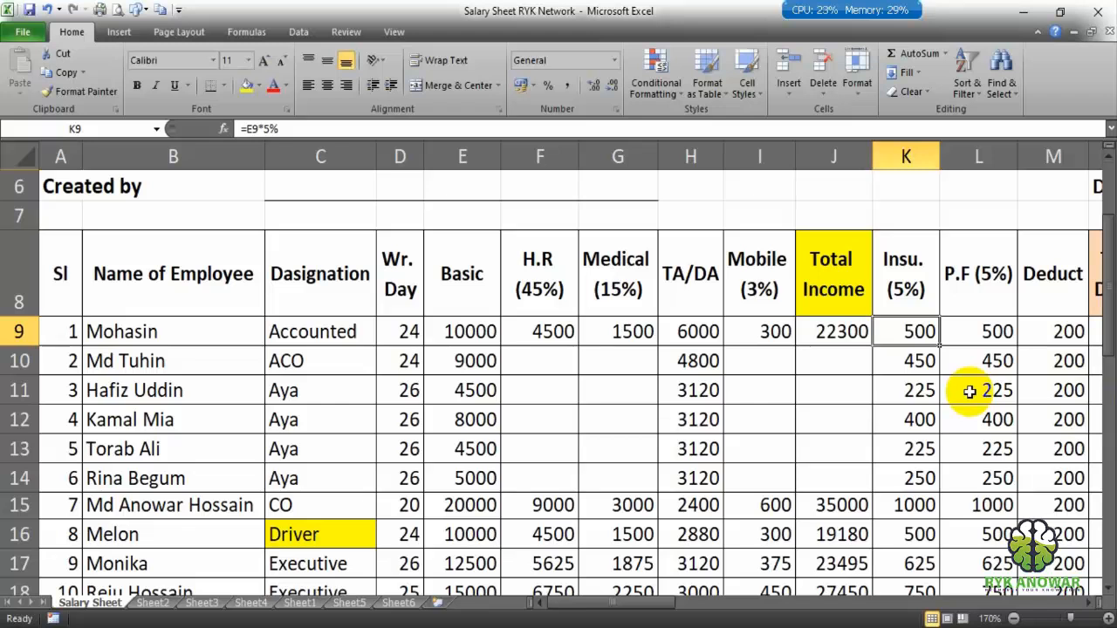
click(1087, 603)
click(1087, 603)
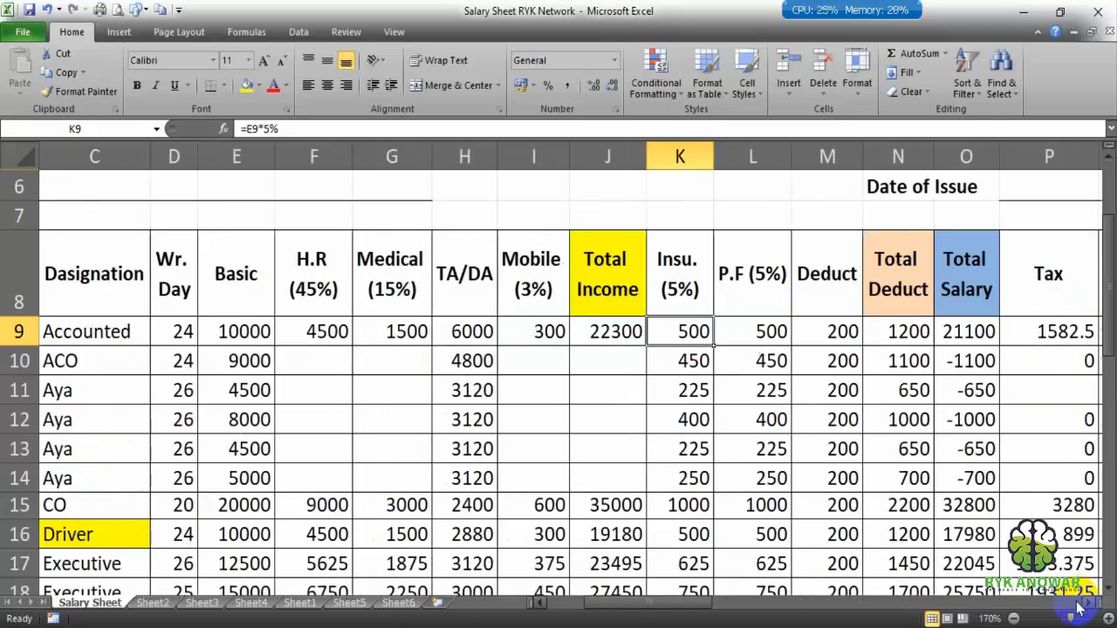
click(760, 340)
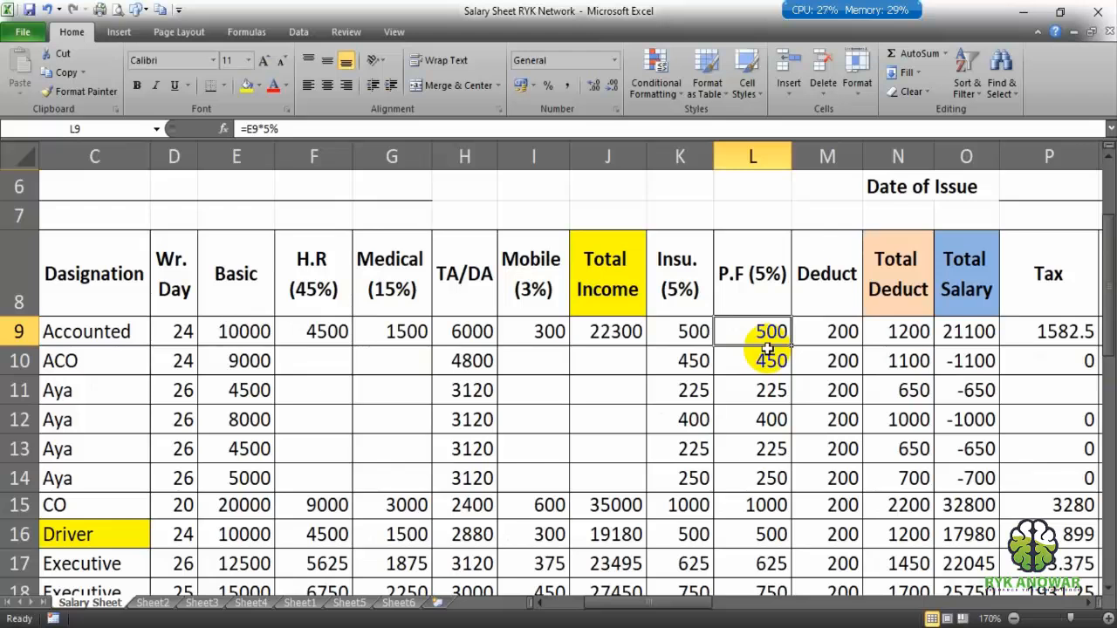
drag(845, 334, 908, 361)
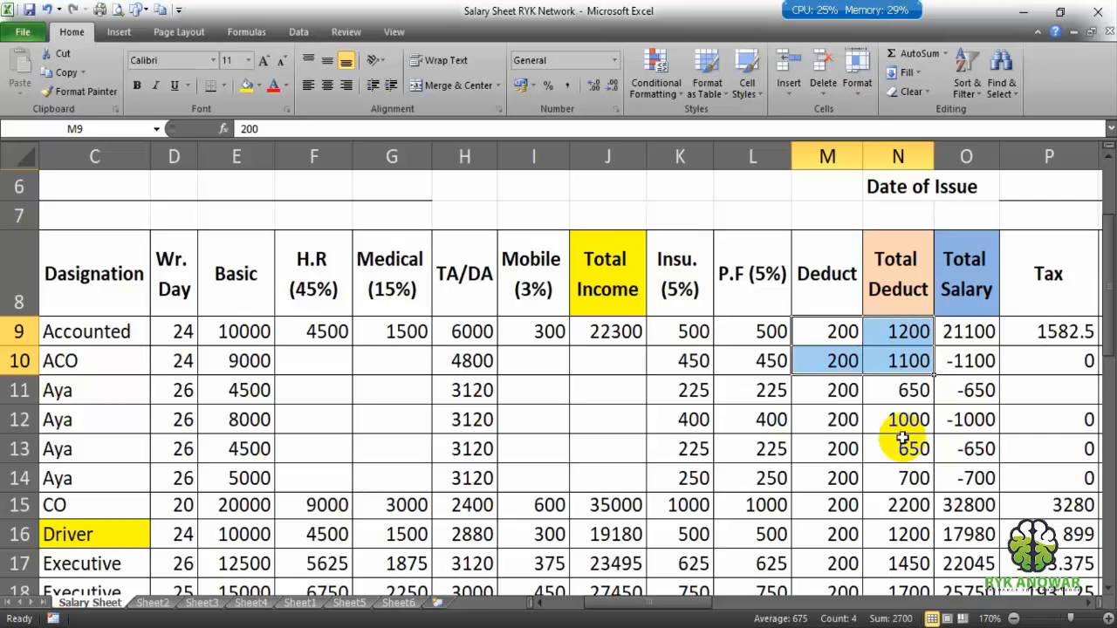
click(829, 331)
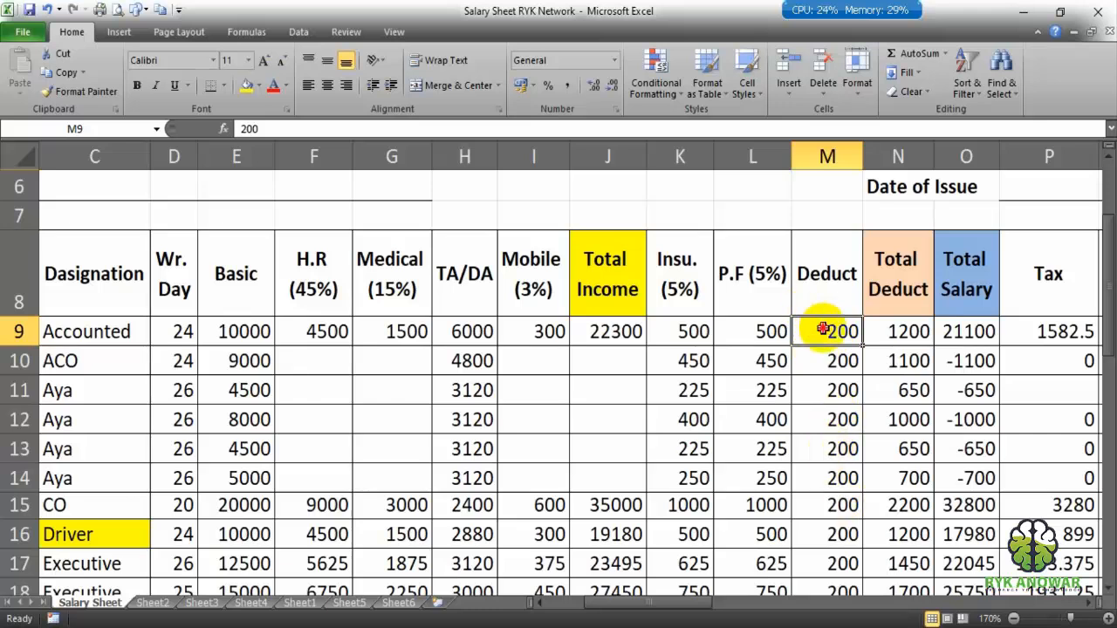
drag(826, 331, 829, 362)
drag(840, 425, 840, 449)
drag(835, 507, 835, 565)
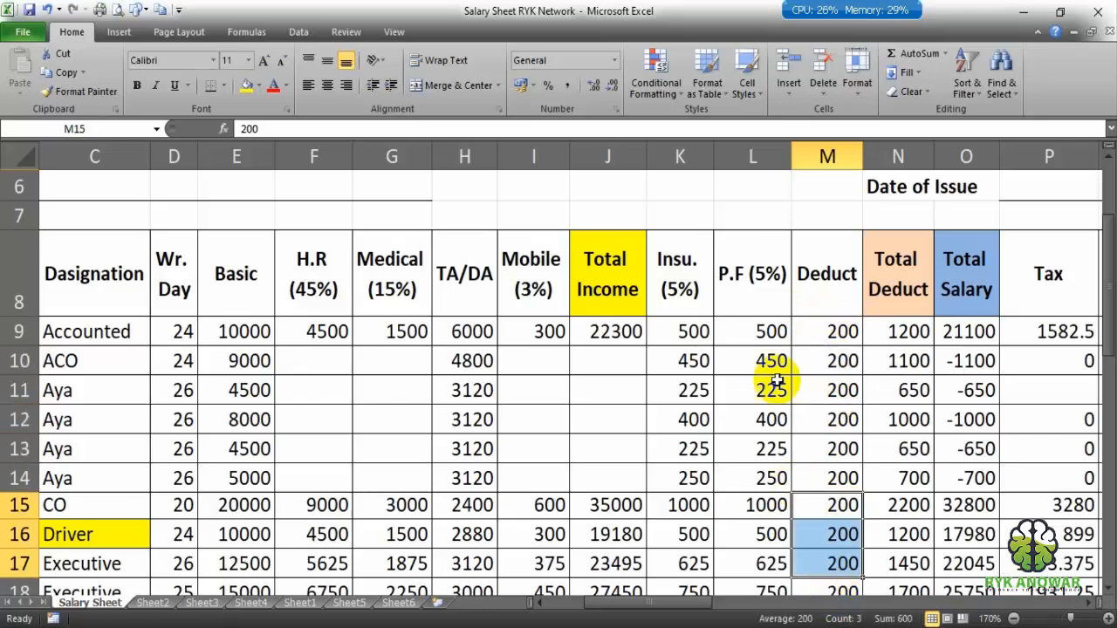
Step: Review the first employee's three deduction cells K9:M9 and inspect the Total Deduct formula in N9 that sums them
click(828, 336)
click(678, 334)
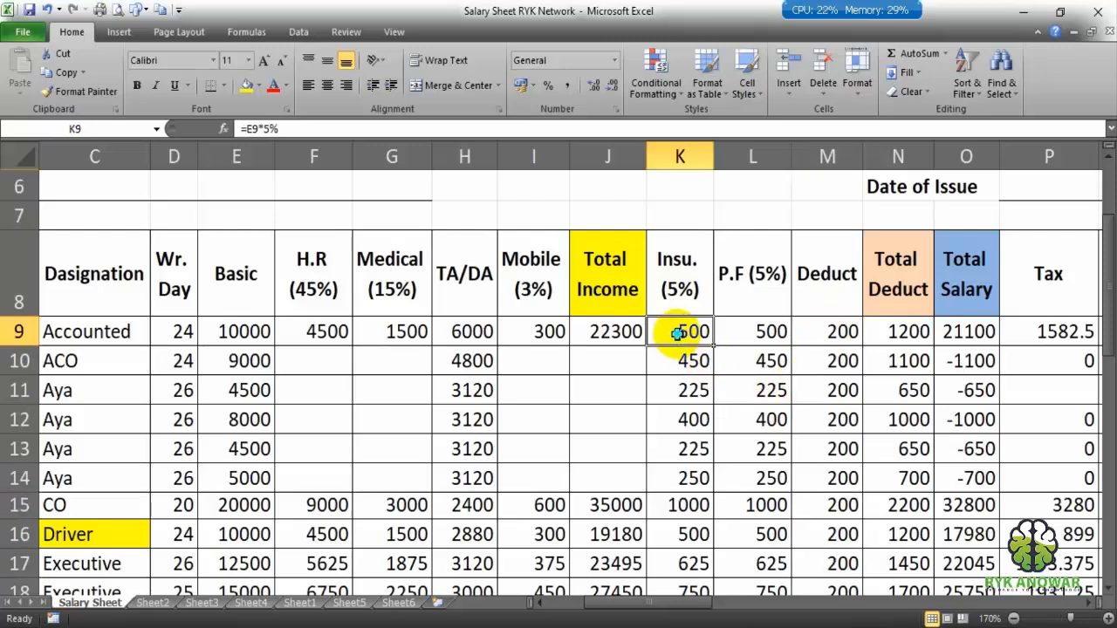
right_click(678, 335)
click(738, 448)
click(751, 332)
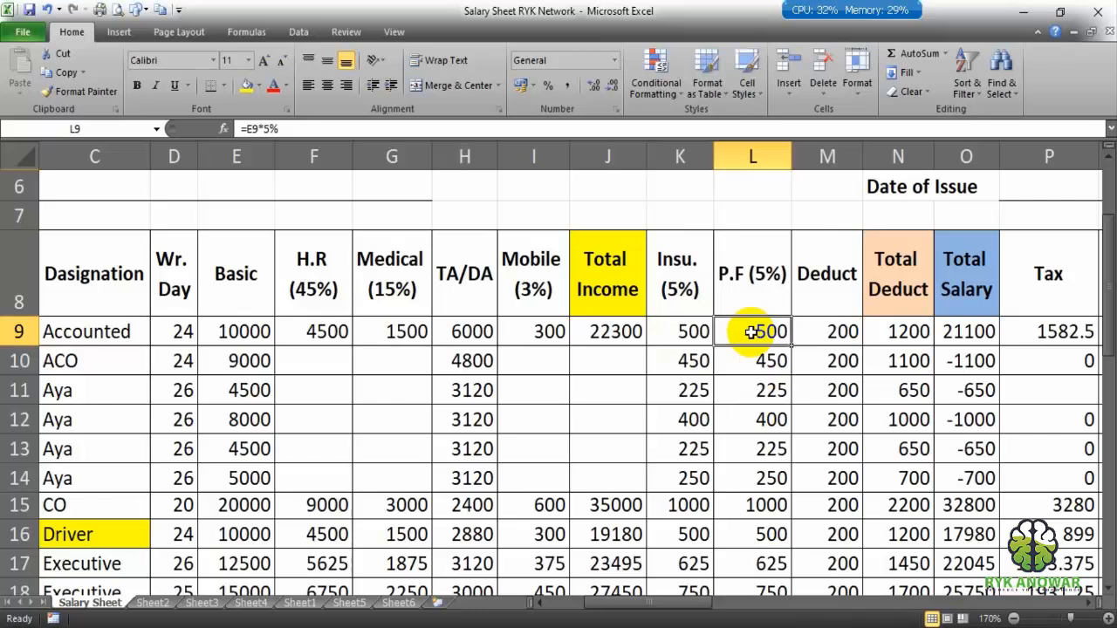
drag(839, 333, 916, 376)
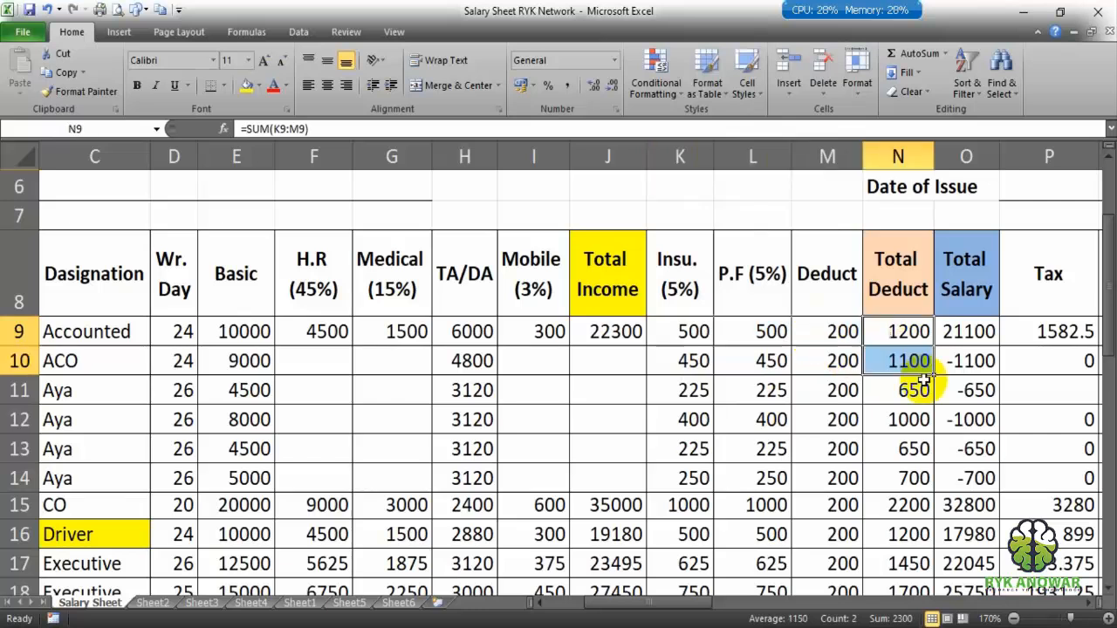
click(899, 338)
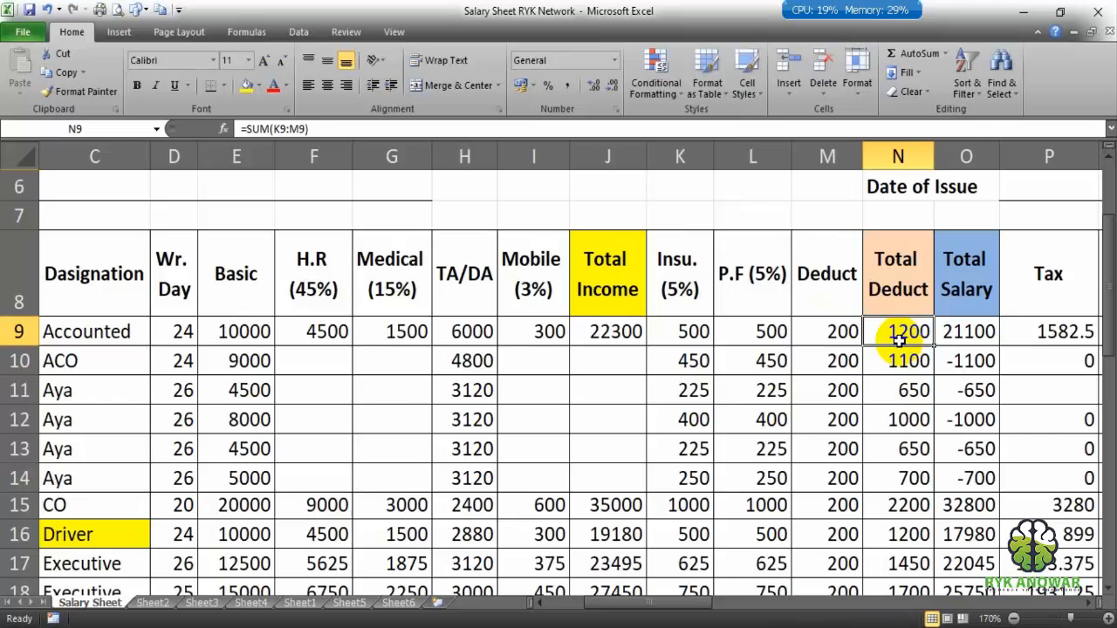
double_click(901, 331)
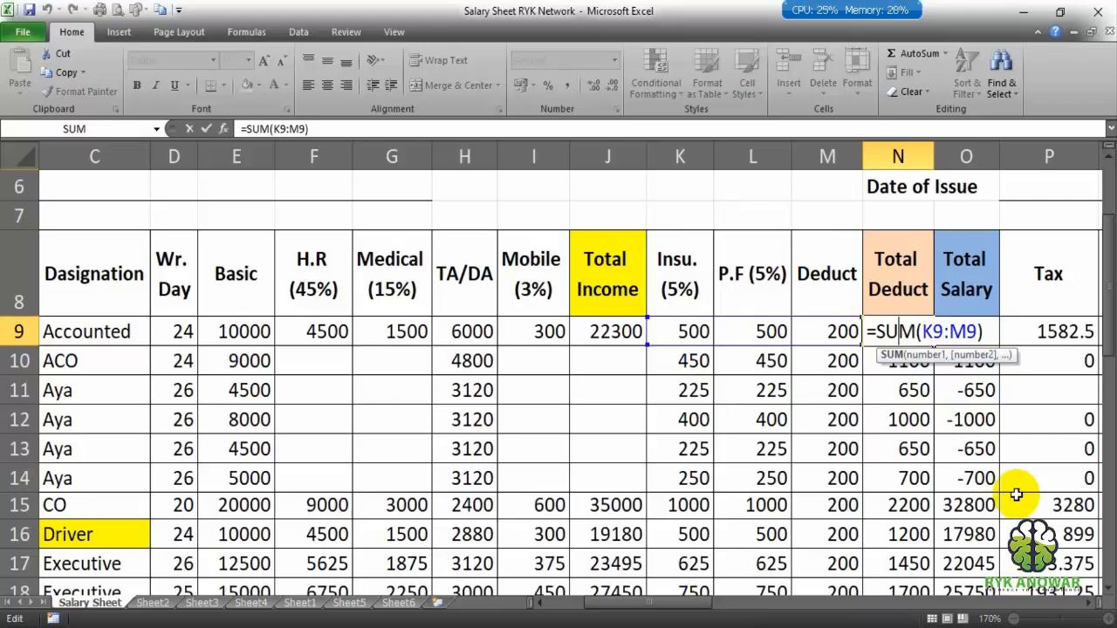
key(Return)
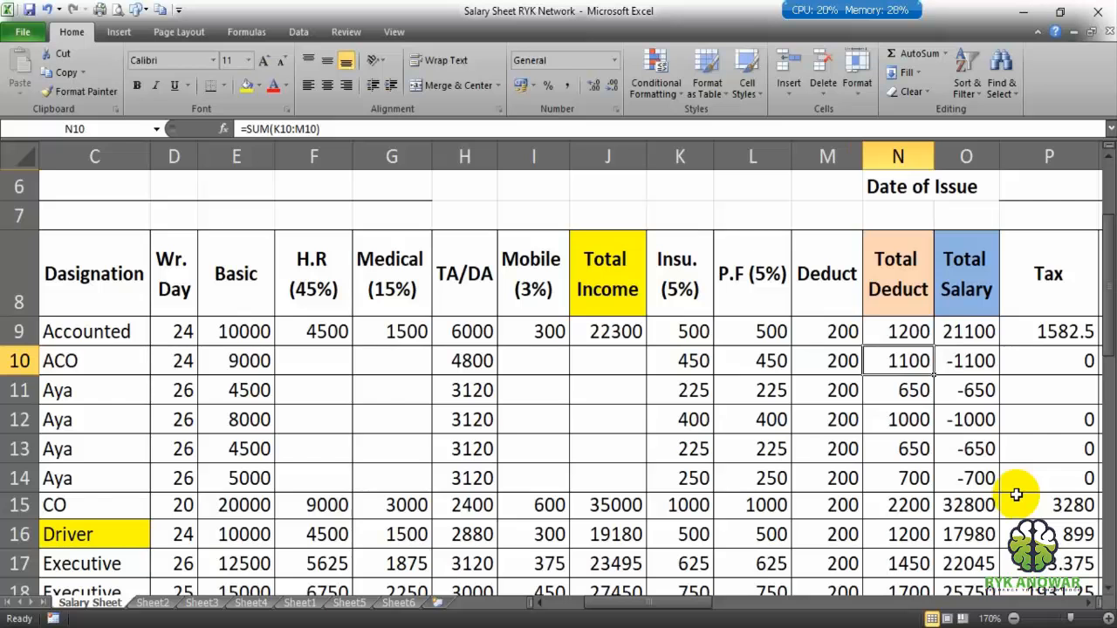
click(905, 331)
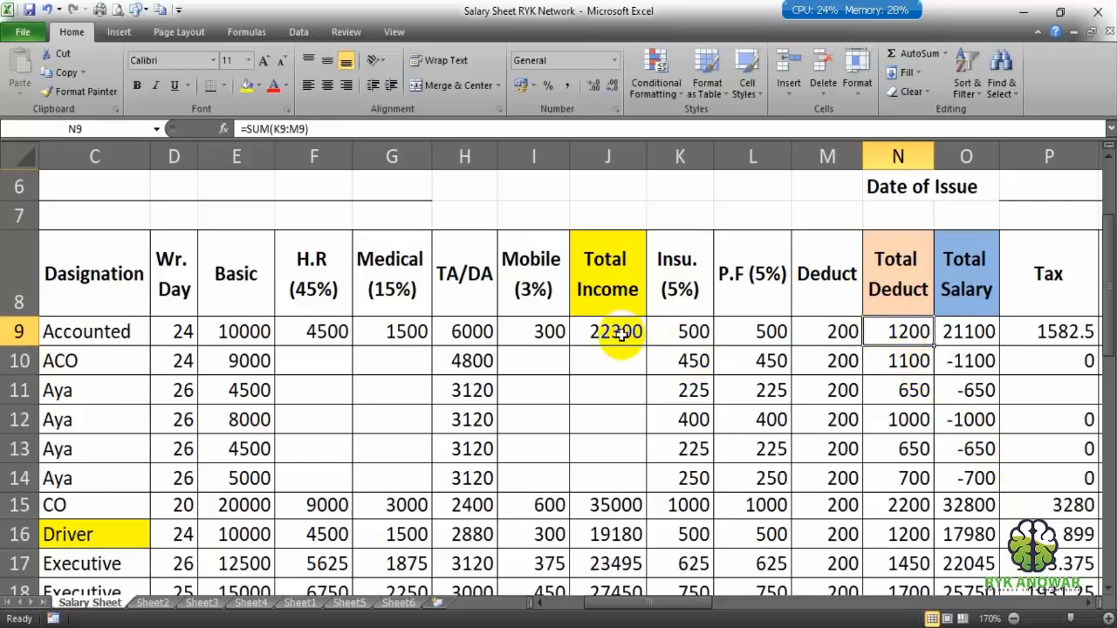
Step: Check the first employee's Total Income and Total Deduct cells, and re-enter the Total Salary formula in O9 as =J9-N9
click(974, 334)
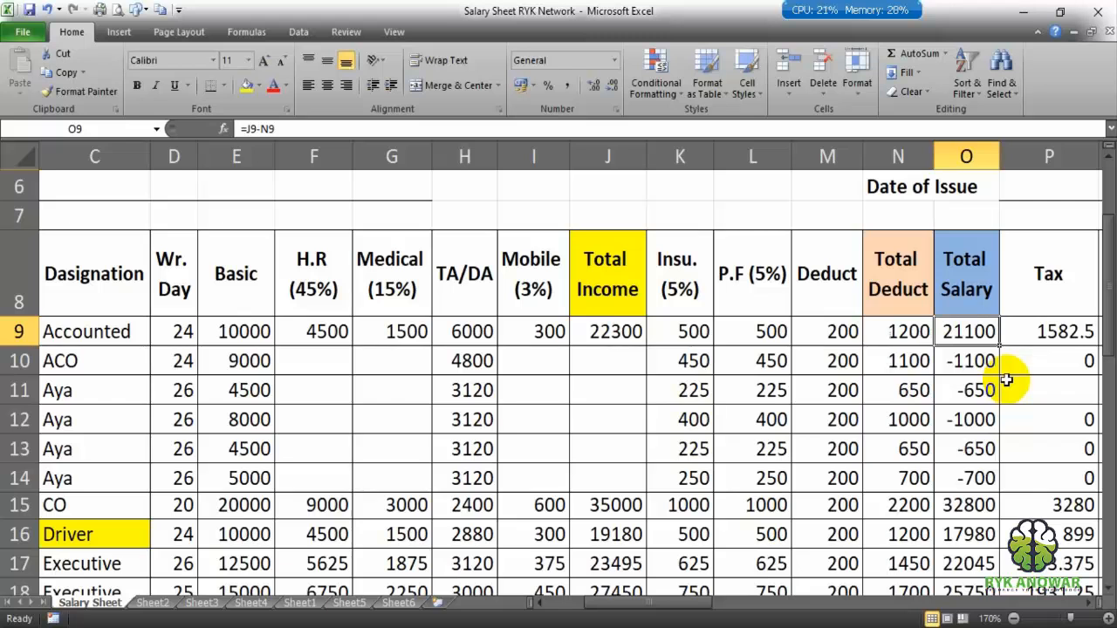
click(590, 337)
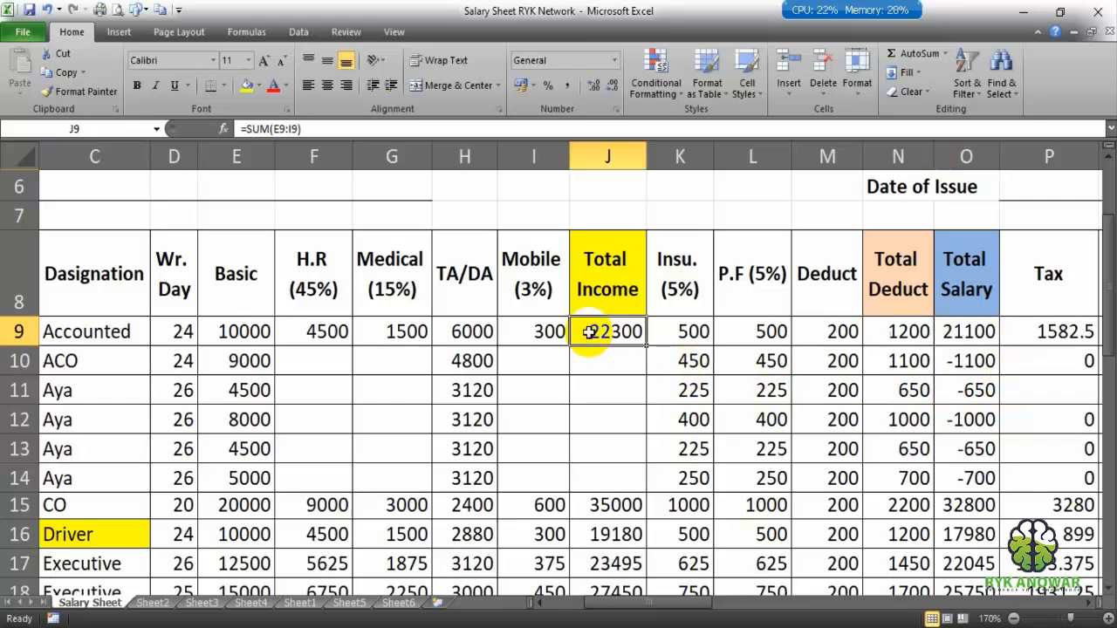
click(890, 336)
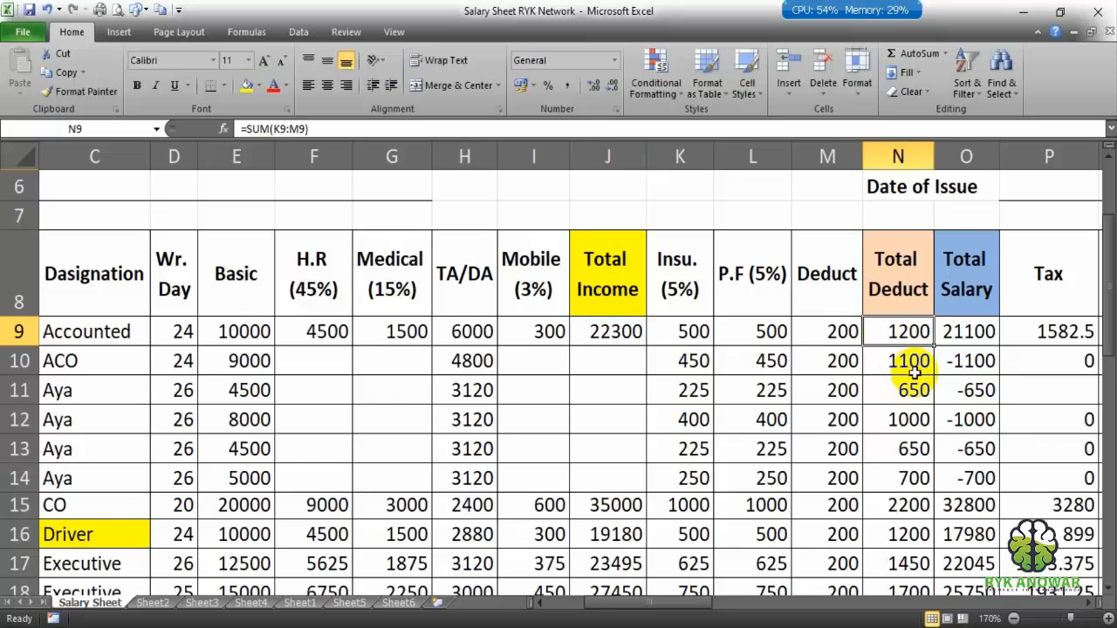
click(954, 329)
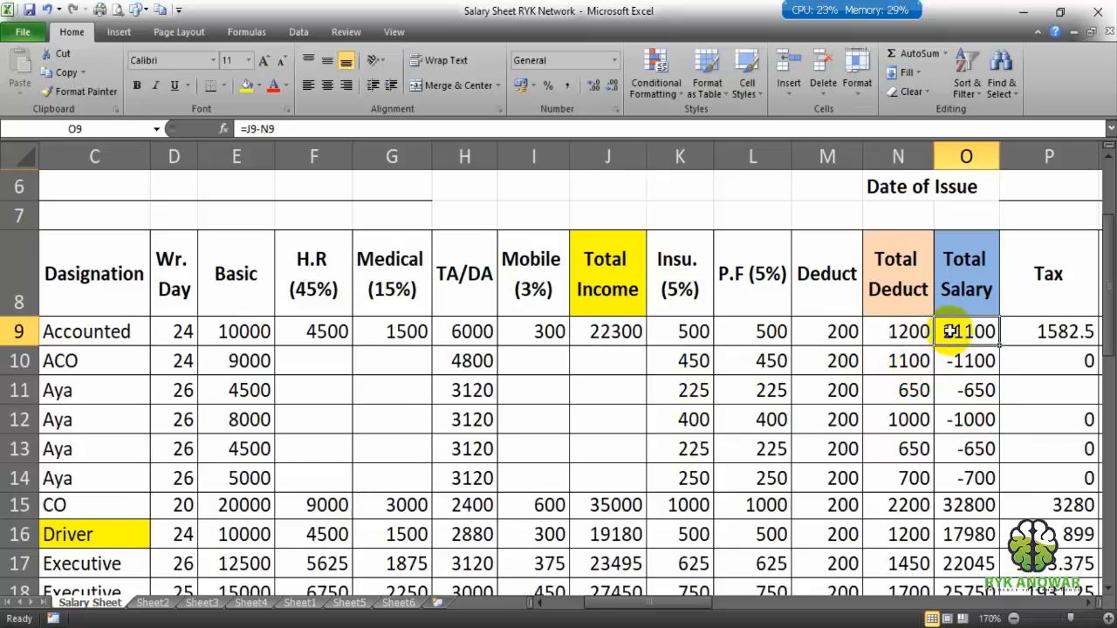
text(=)
click(598, 330)
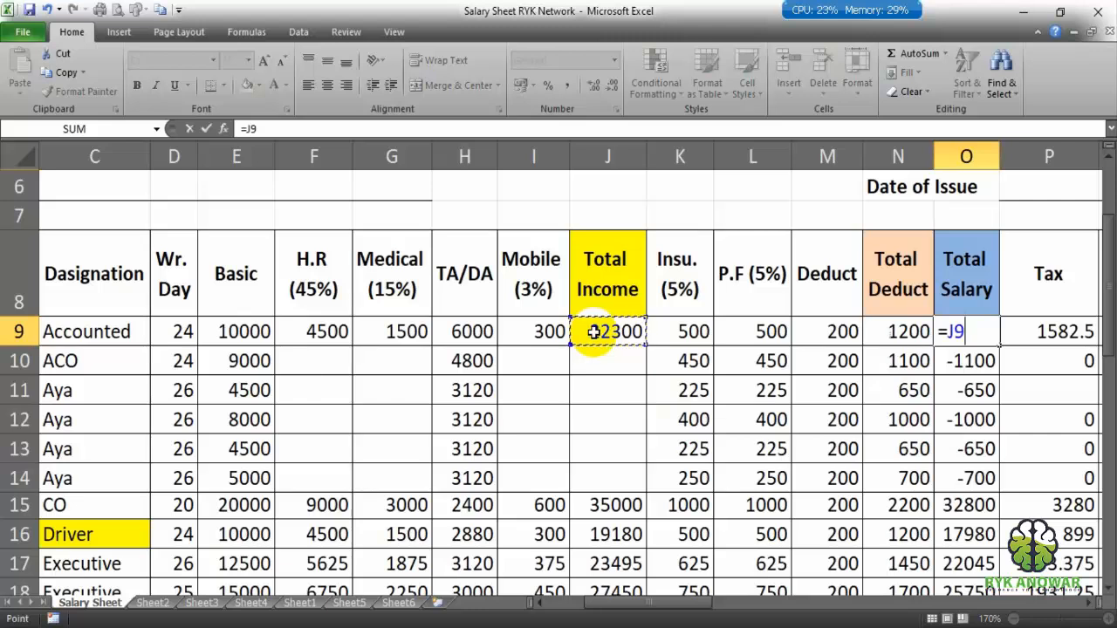
text(-)
click(872, 325)
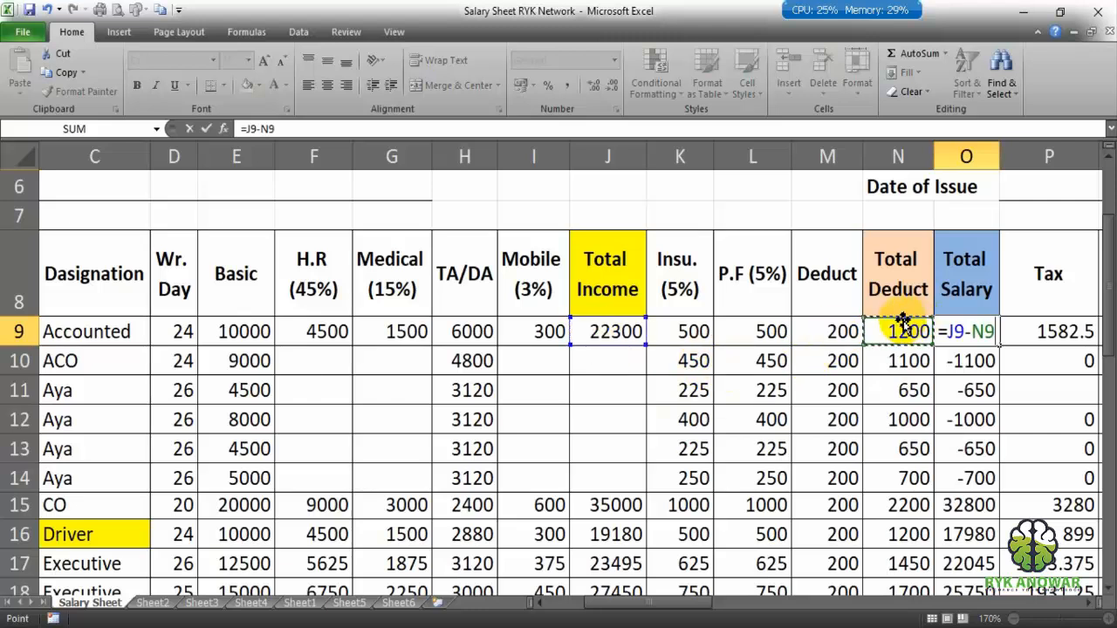
key(Return)
Step: Clear the deduction and Total Salary cells K10:O14 and the TA/DA cells H10:H16
drag(656, 367, 980, 471)
key(Delete)
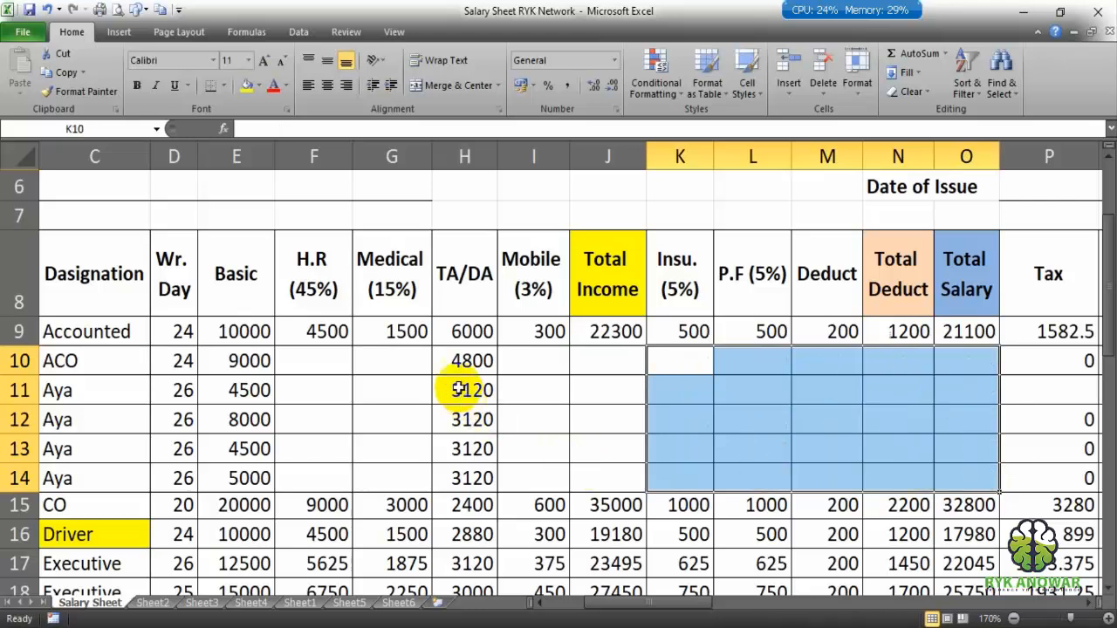
drag(464, 361, 464, 534)
key(Delete)
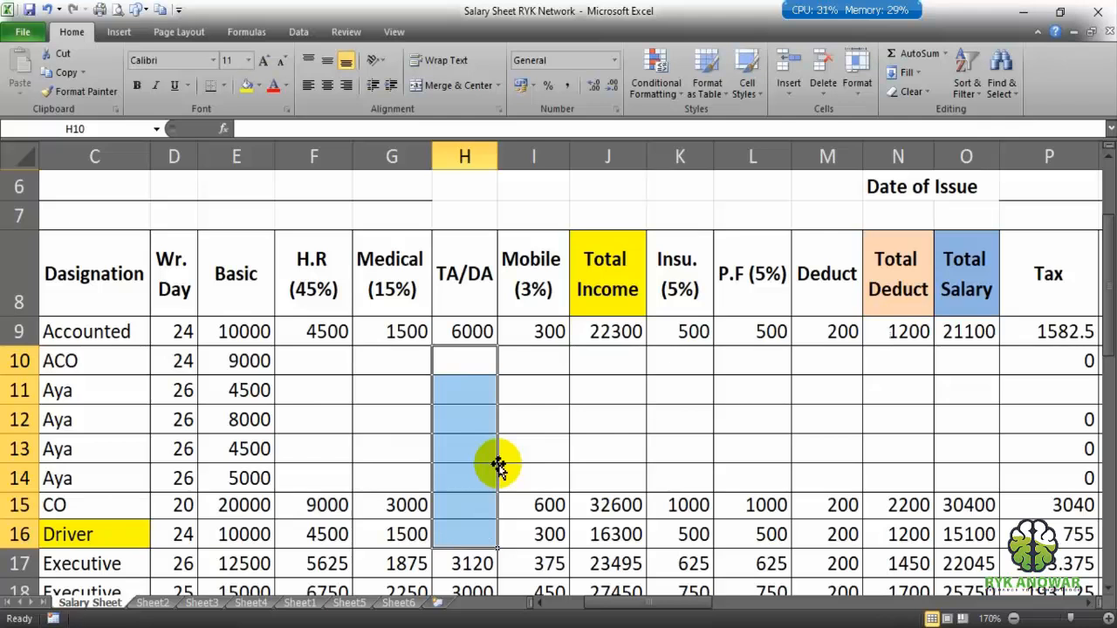
Step: Look over the first employee's calculated cells F9:O9, and examine the Tax formula in P9 and the Net Salary formula in Q9
click(323, 331)
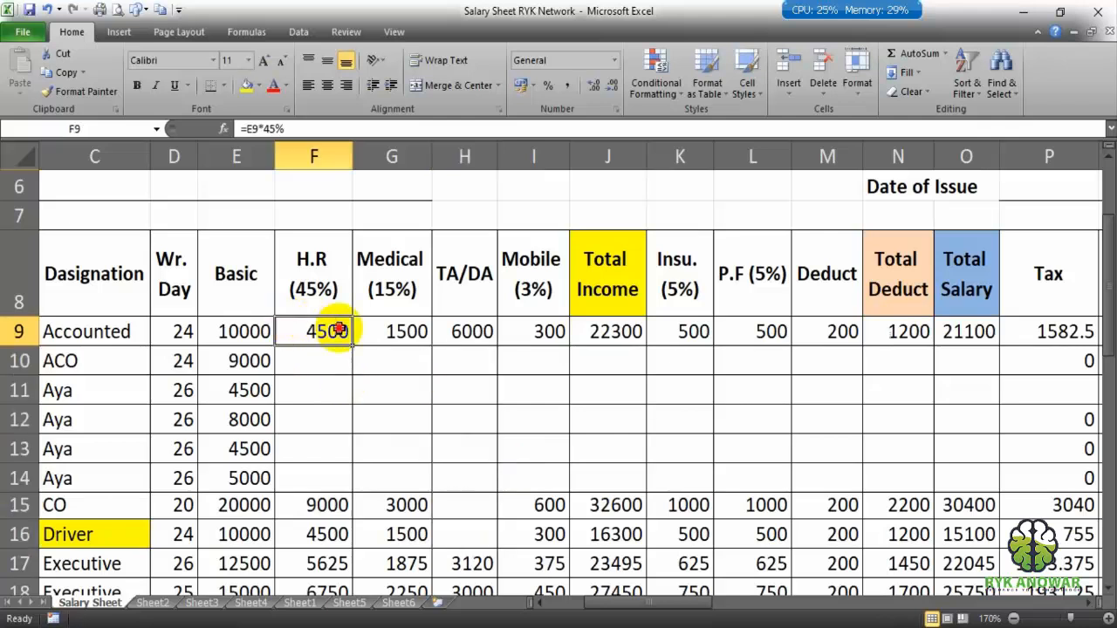
drag(323, 330, 963, 347)
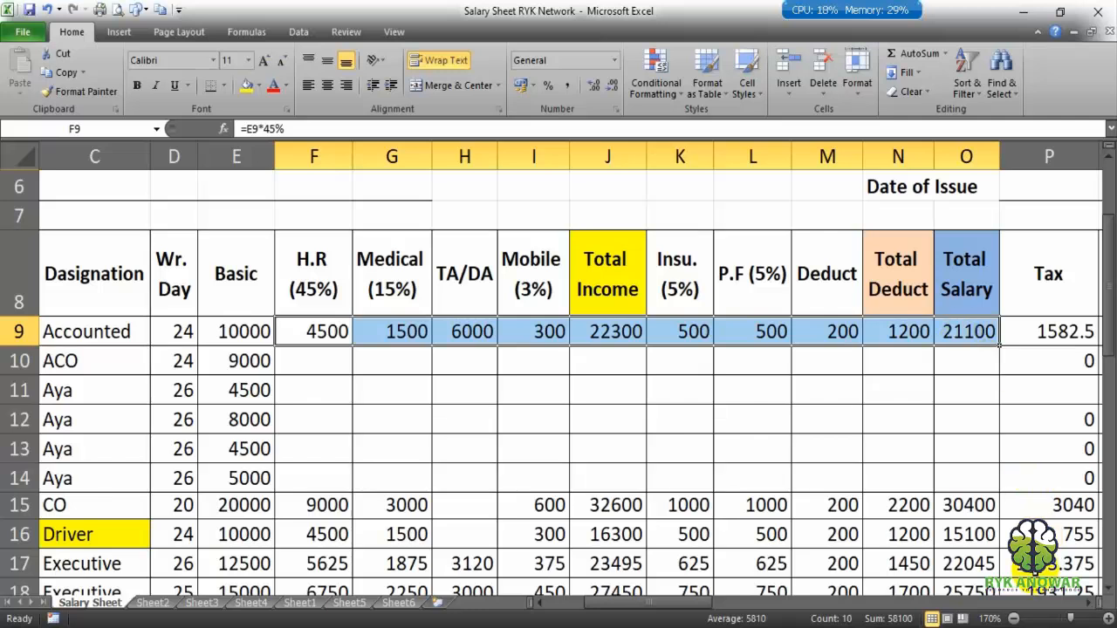
click(1089, 603)
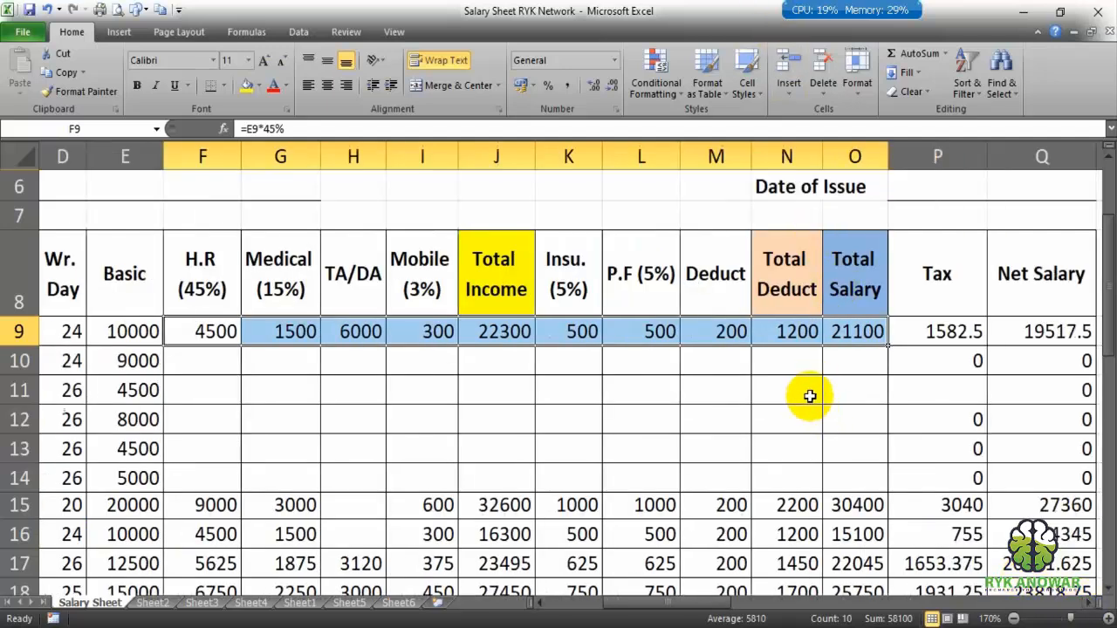
click(928, 332)
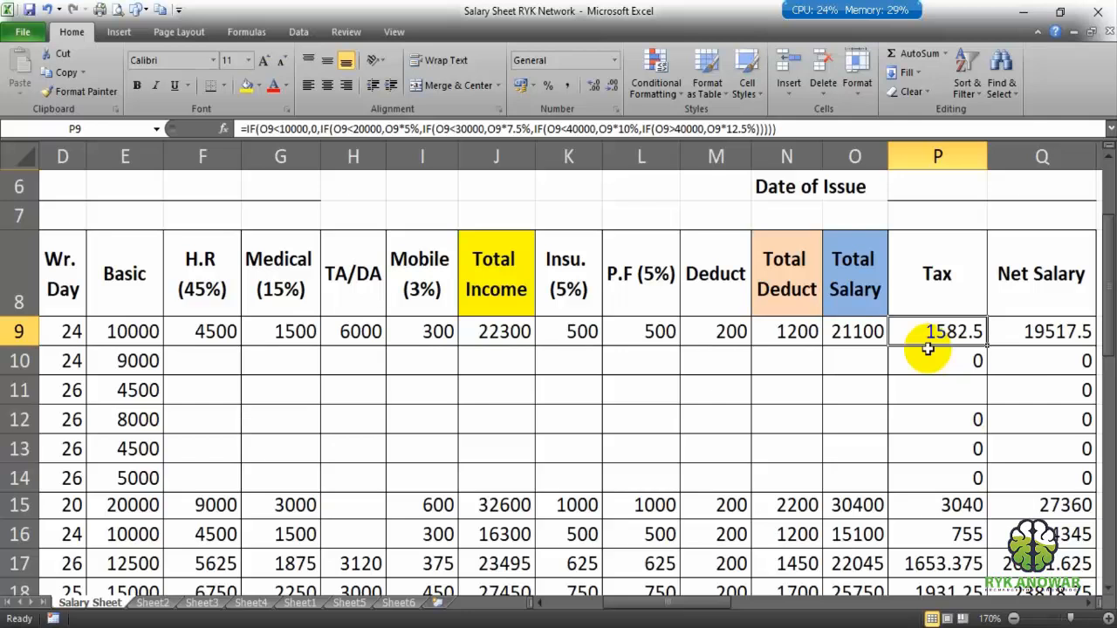
click(1054, 334)
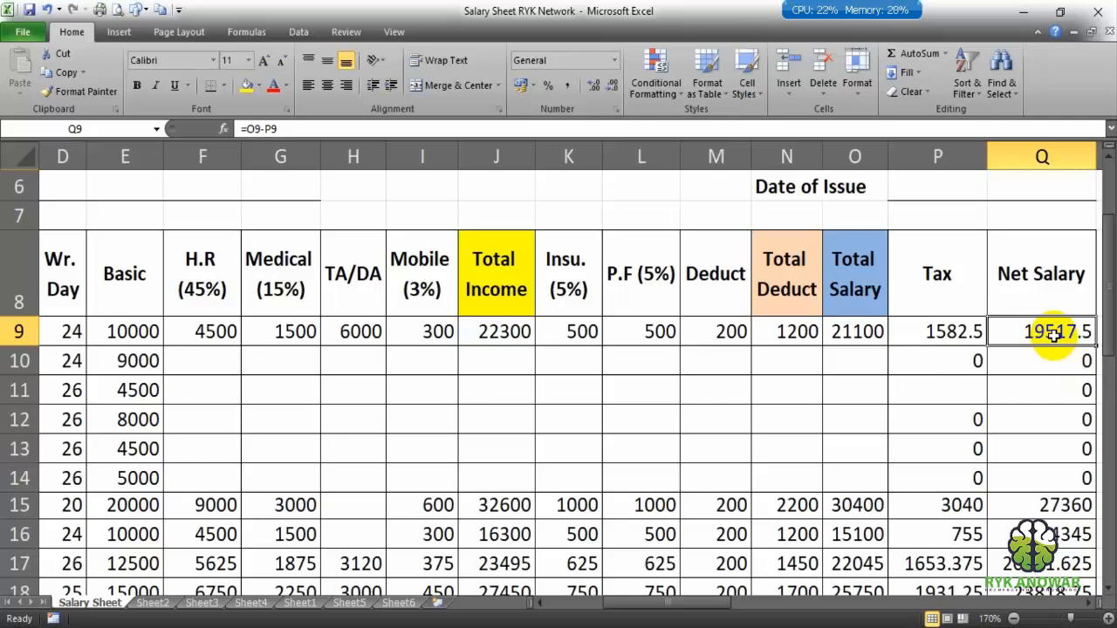
click(790, 330)
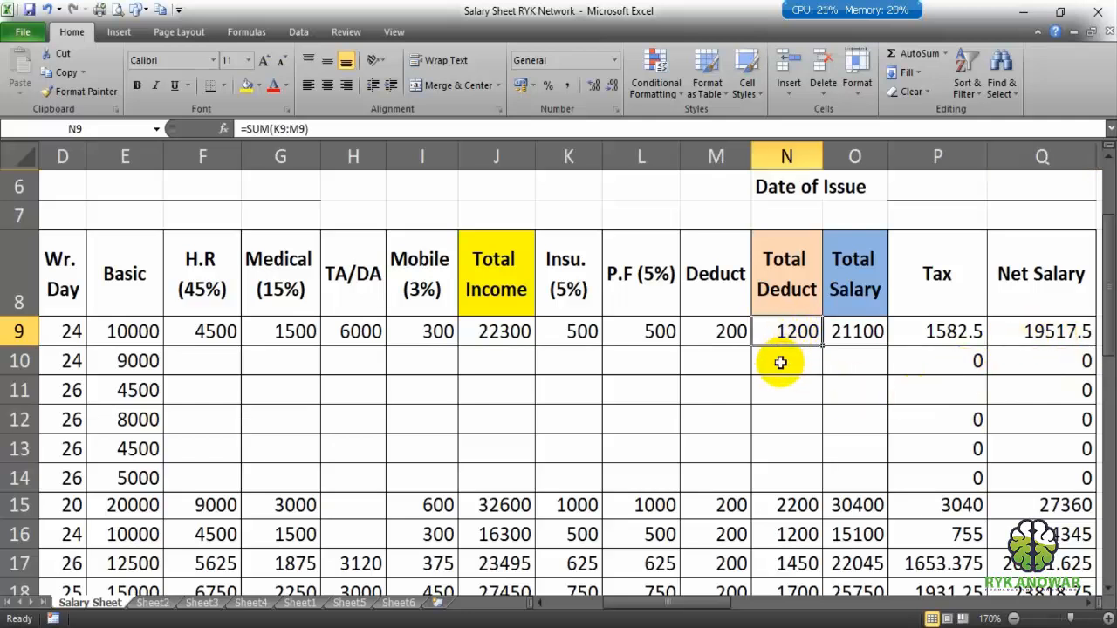
click(932, 332)
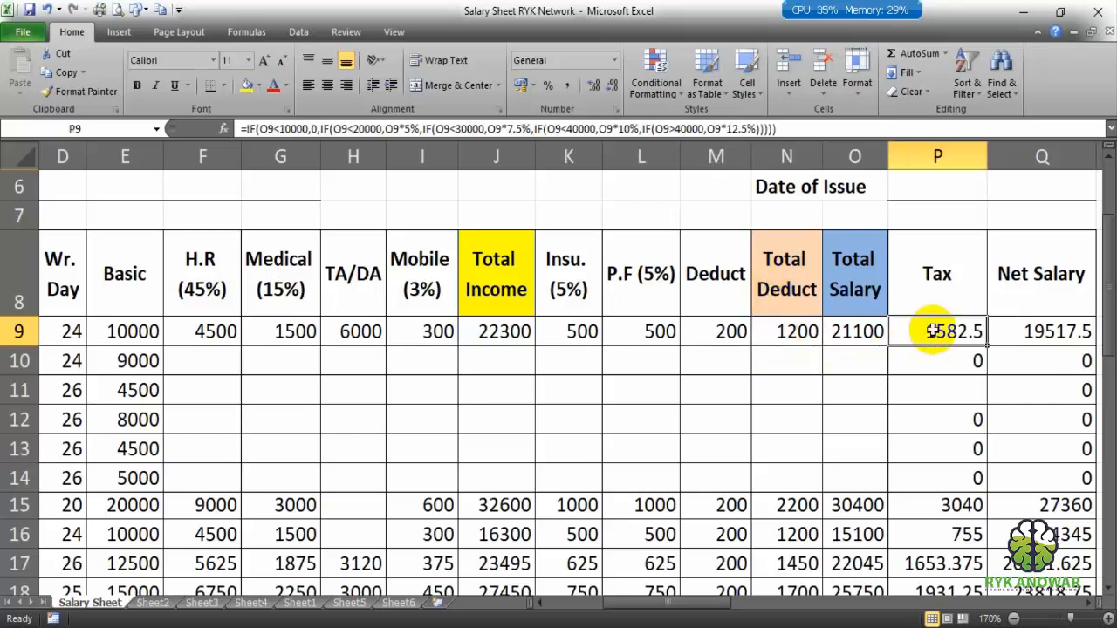
Step: Re-enter the first employee's Net Salary formula in Q9 as =O9-P9, subtracting Tax from Total Salary
click(854, 335)
click(937, 333)
click(1067, 334)
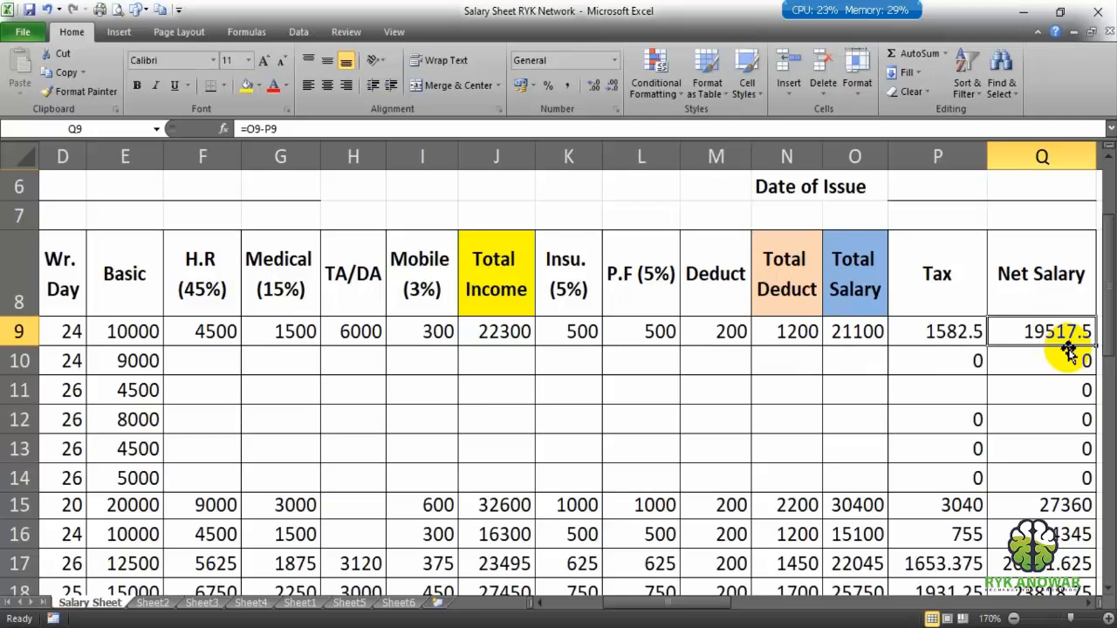
text(=)
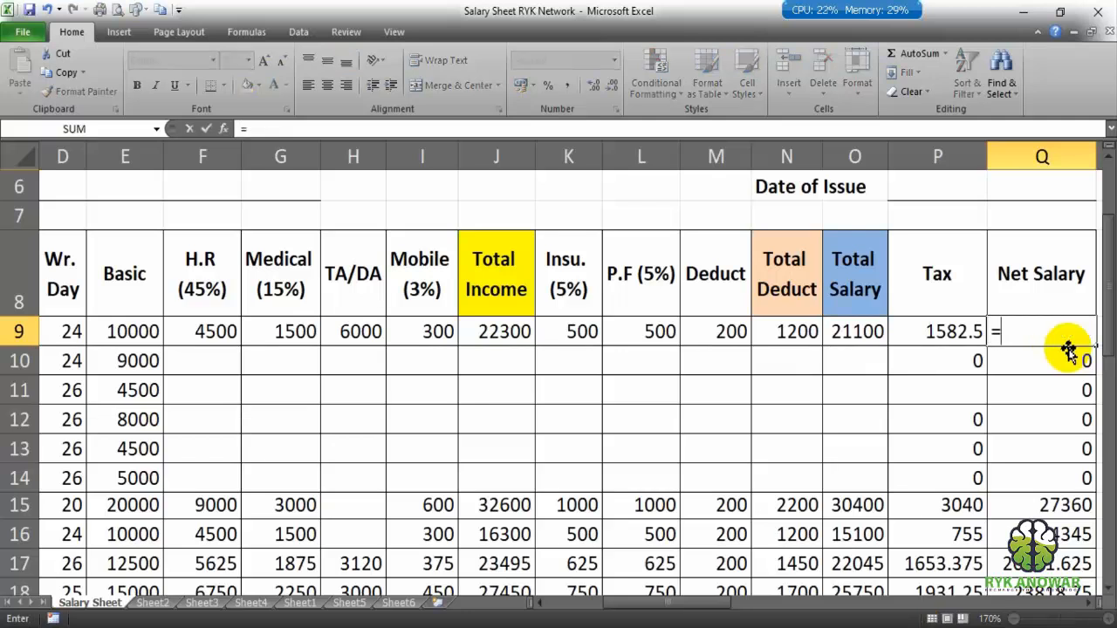
drag(855, 332, 855, 361)
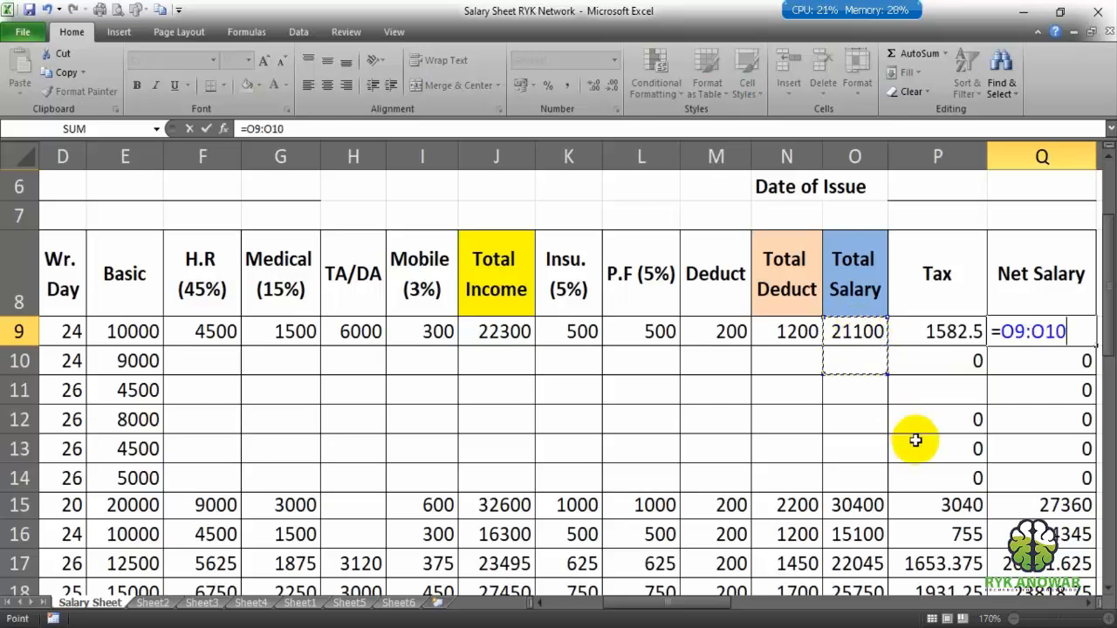
key(BackSpace)
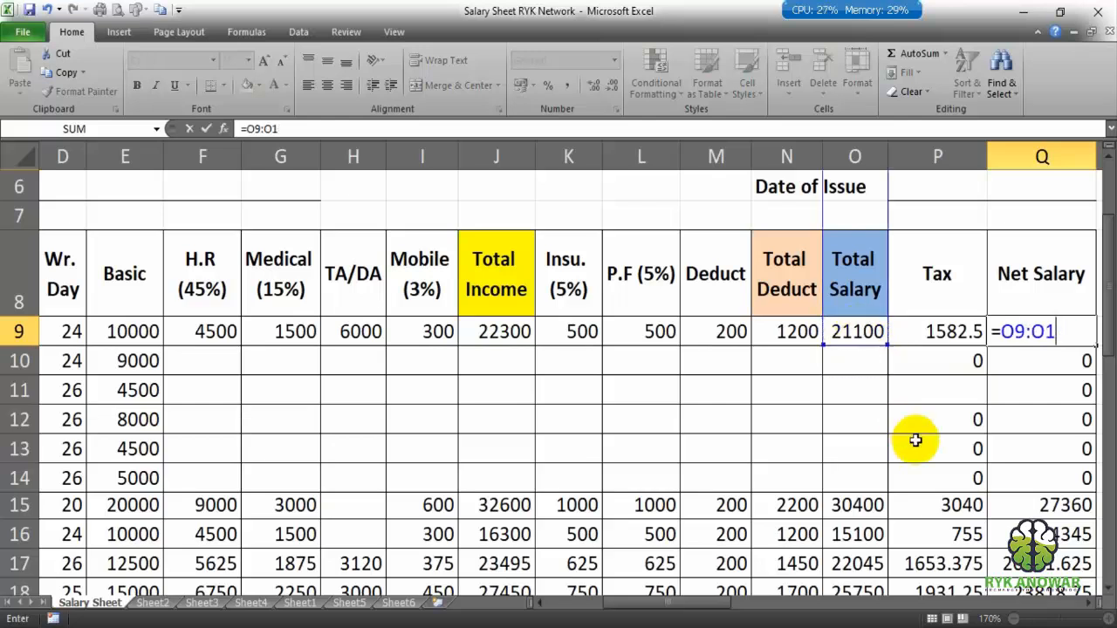
key(BackSpace)
key(BackSpace)
key(BackSpace)
text(-)
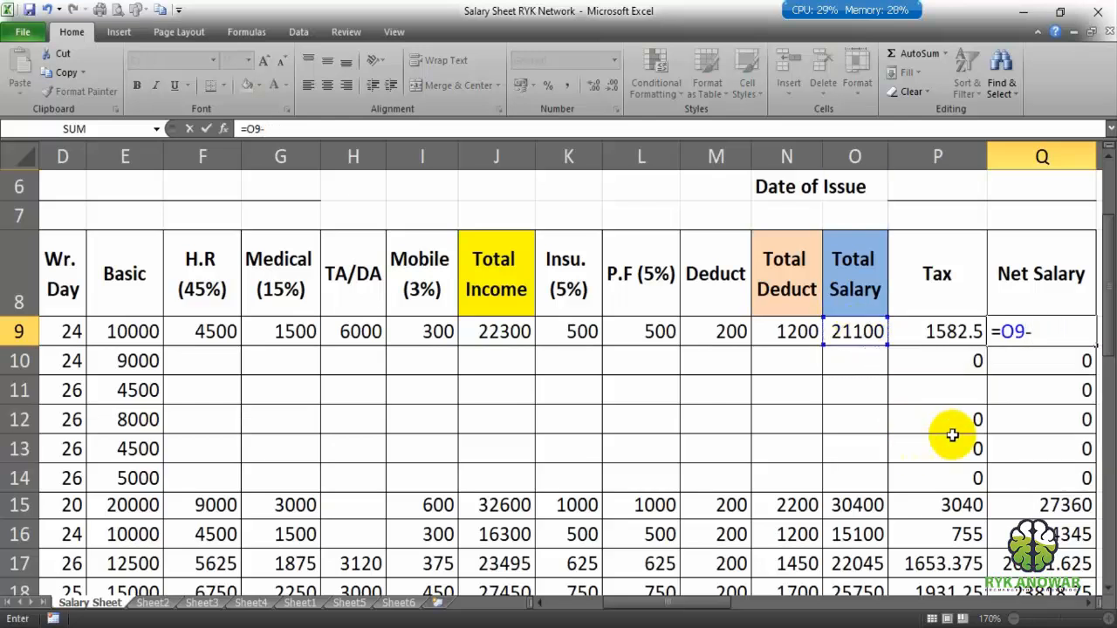
click(955, 332)
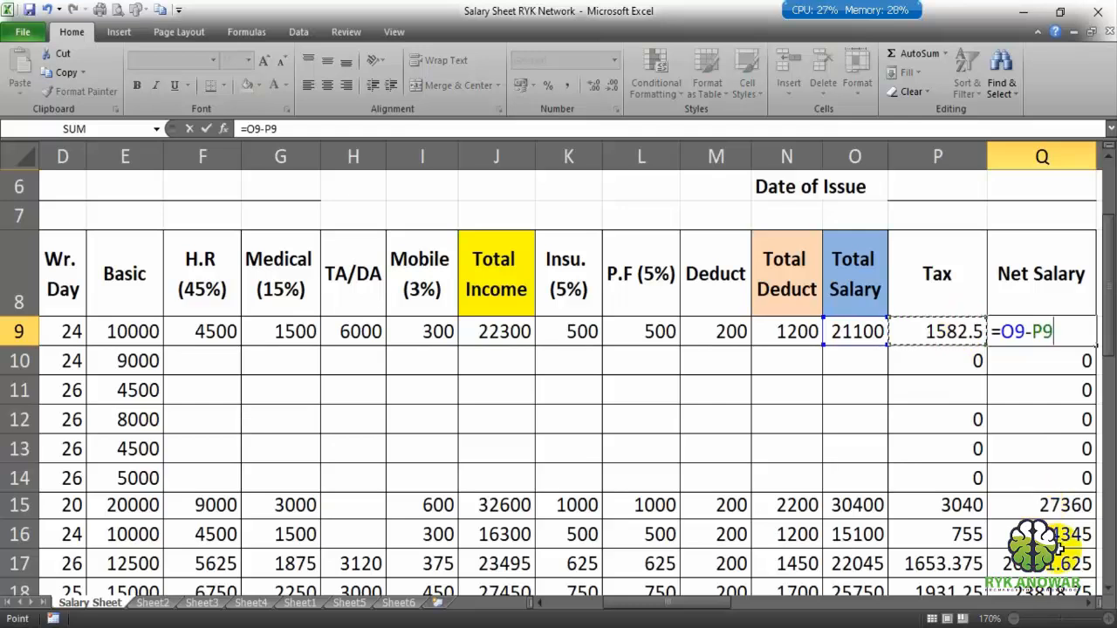
key(Return)
click(1065, 326)
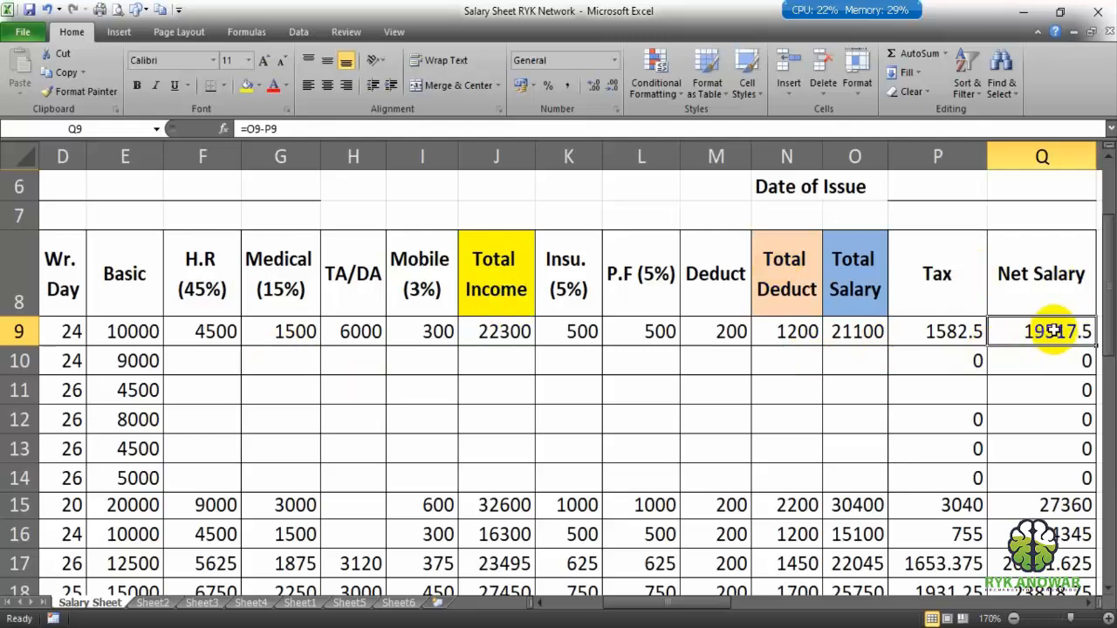
Step: Clear all calculated cells below the first employee, F10:Q37, keeping the first employee's formulas and the Total row
drag(200, 498, 1083, 503)
key(Delete)
drag(506, 443, 471, 420)
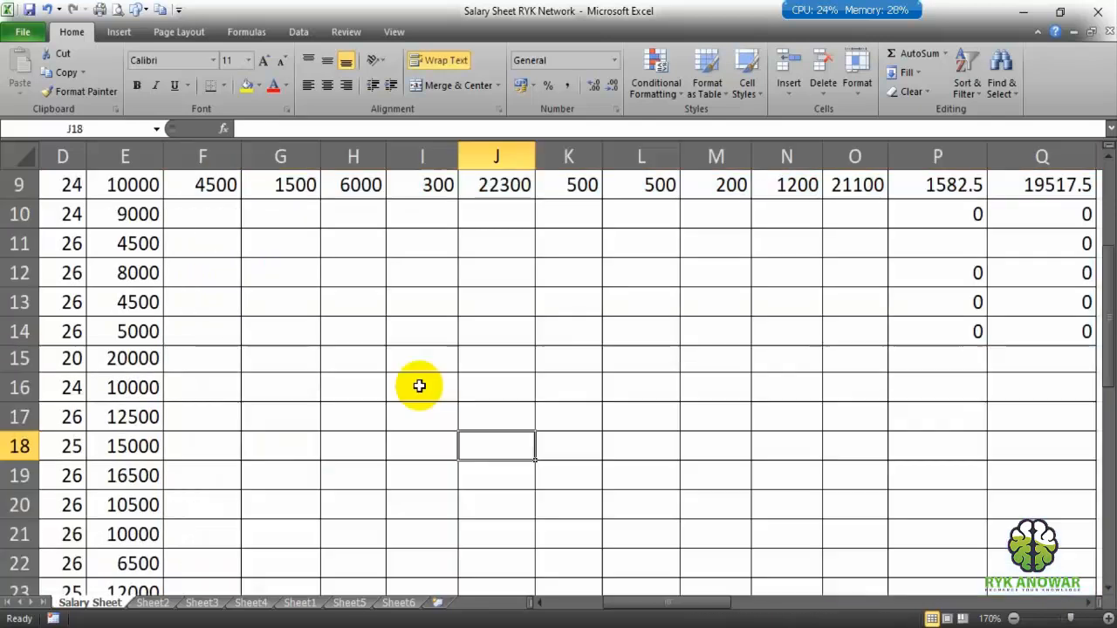
drag(221, 217, 643, 341)
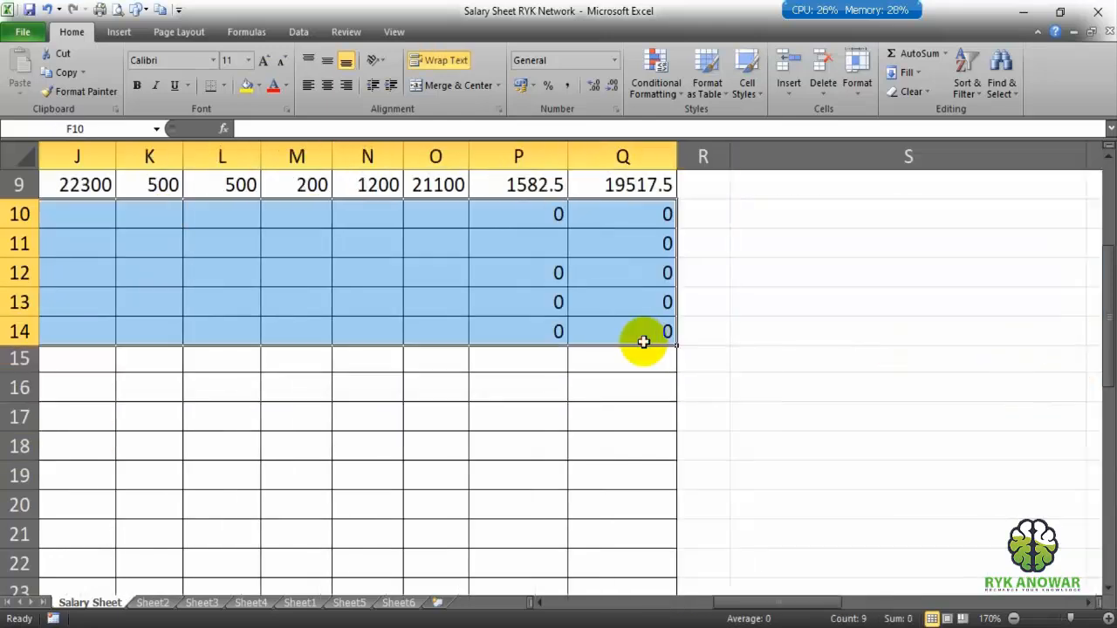
key(Delete)
scroll(738, 359, down, 6)
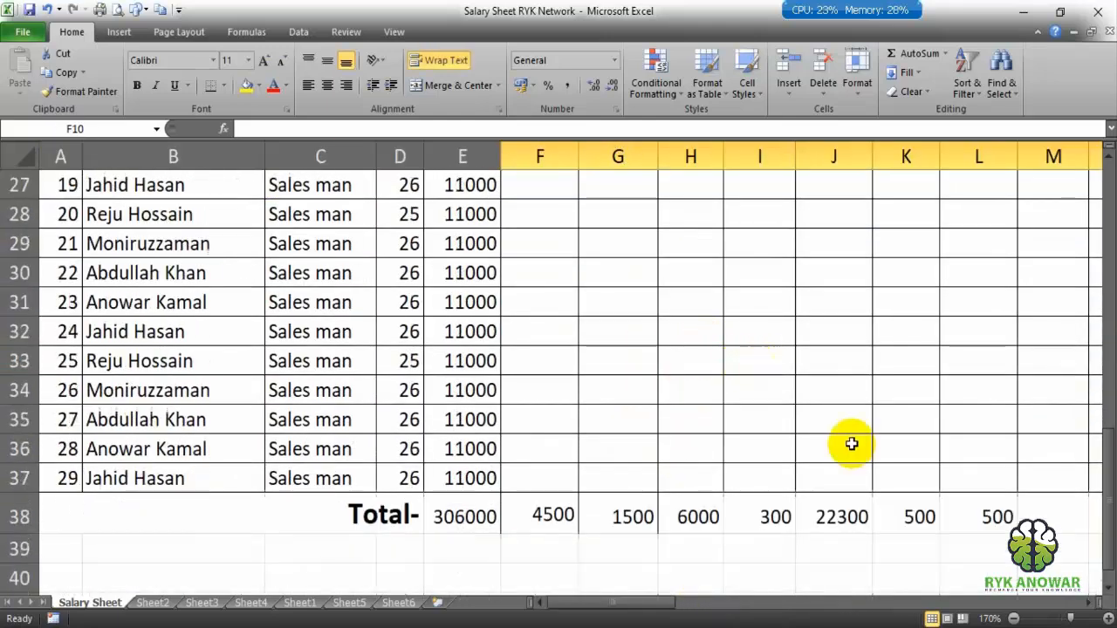
scroll(811, 511, up, 7)
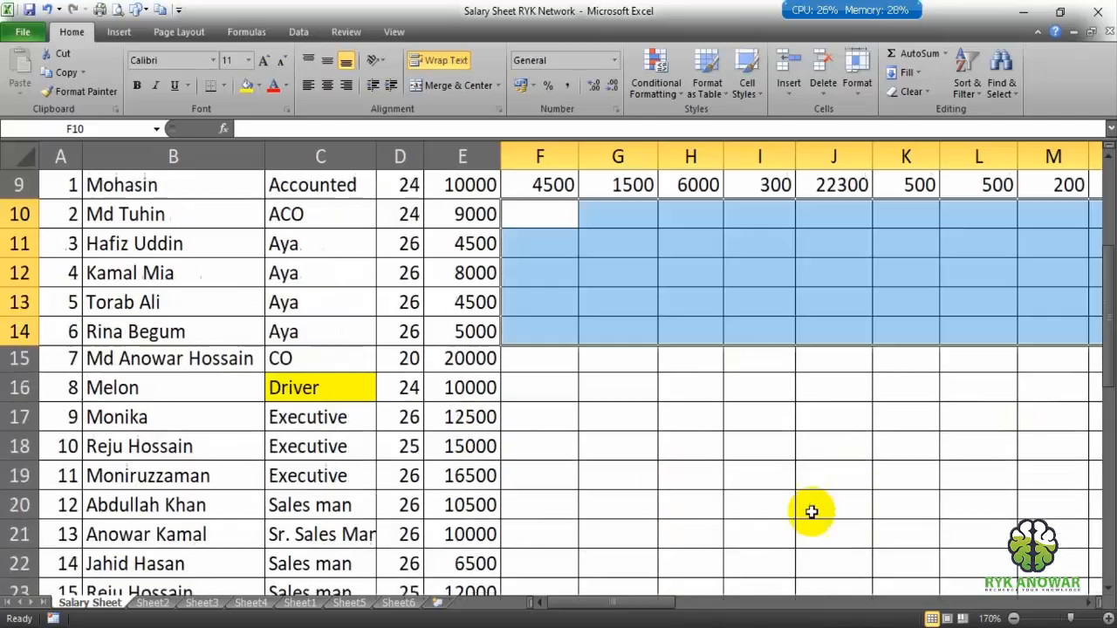
Step: Fill the first employee's formulas F9:Q9 down to the last employee automatically, and undo the fill
click(461, 332)
drag(467, 386, 465, 541)
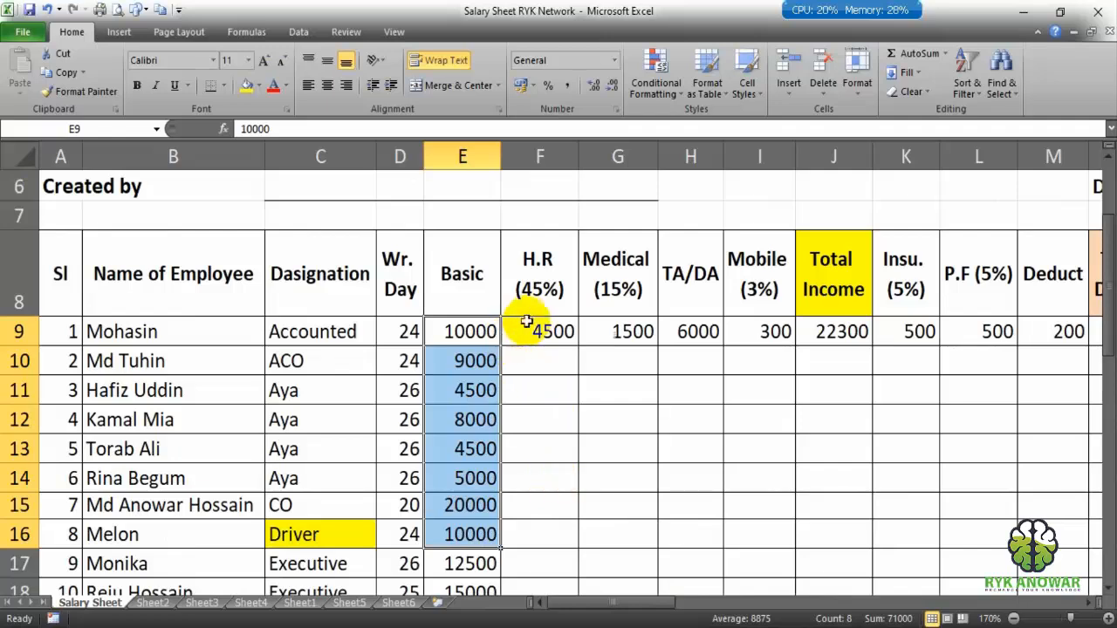
drag(529, 328, 628, 335)
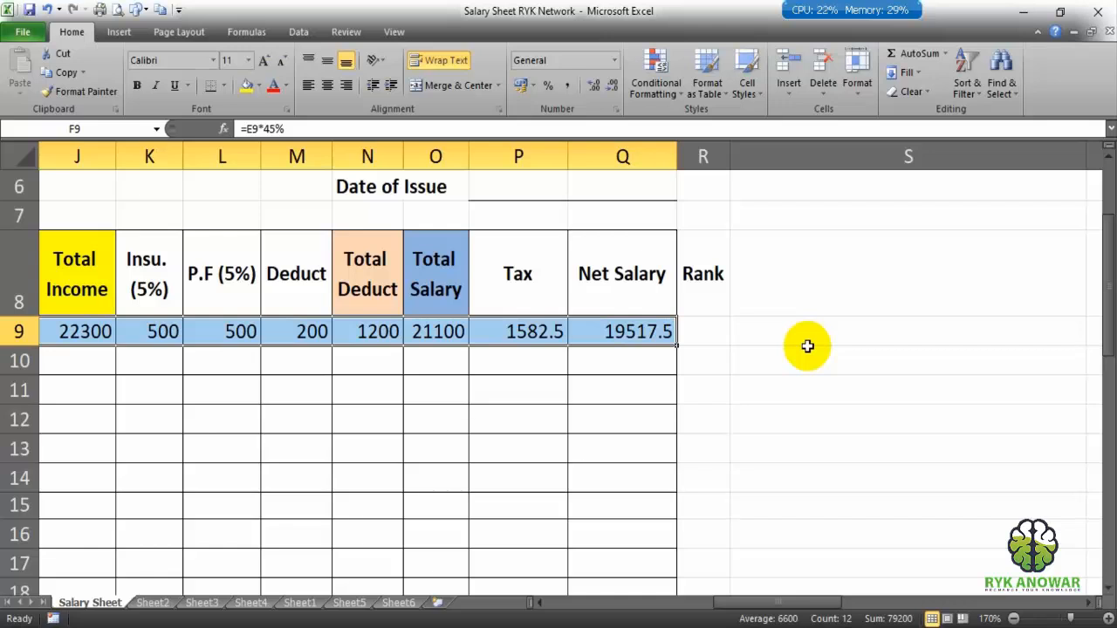
double_click(680, 347)
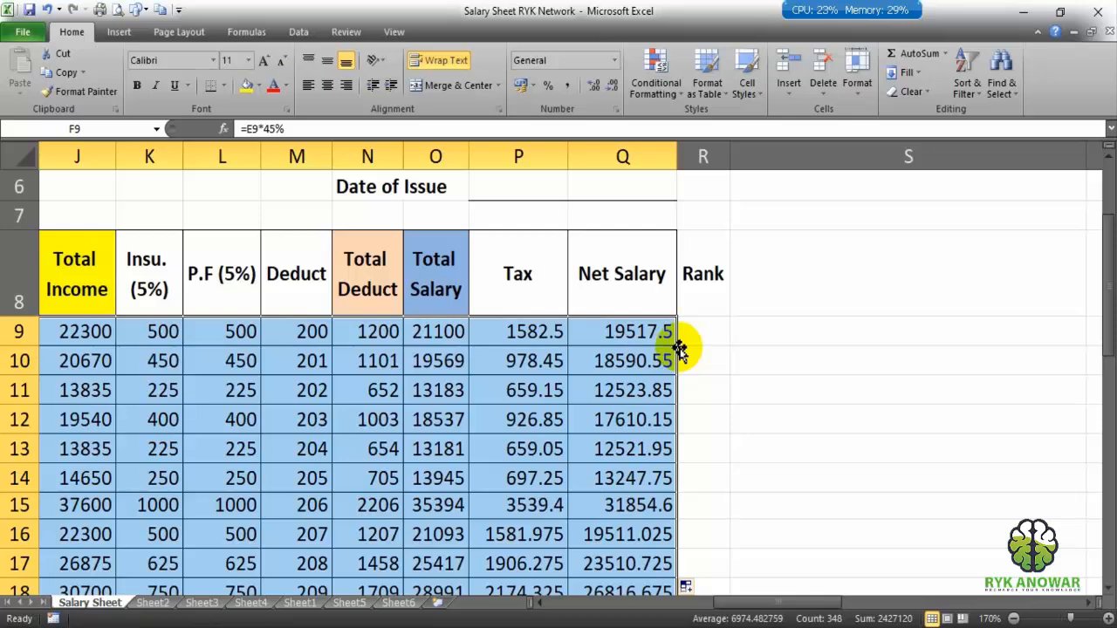
key(ctrl+z)
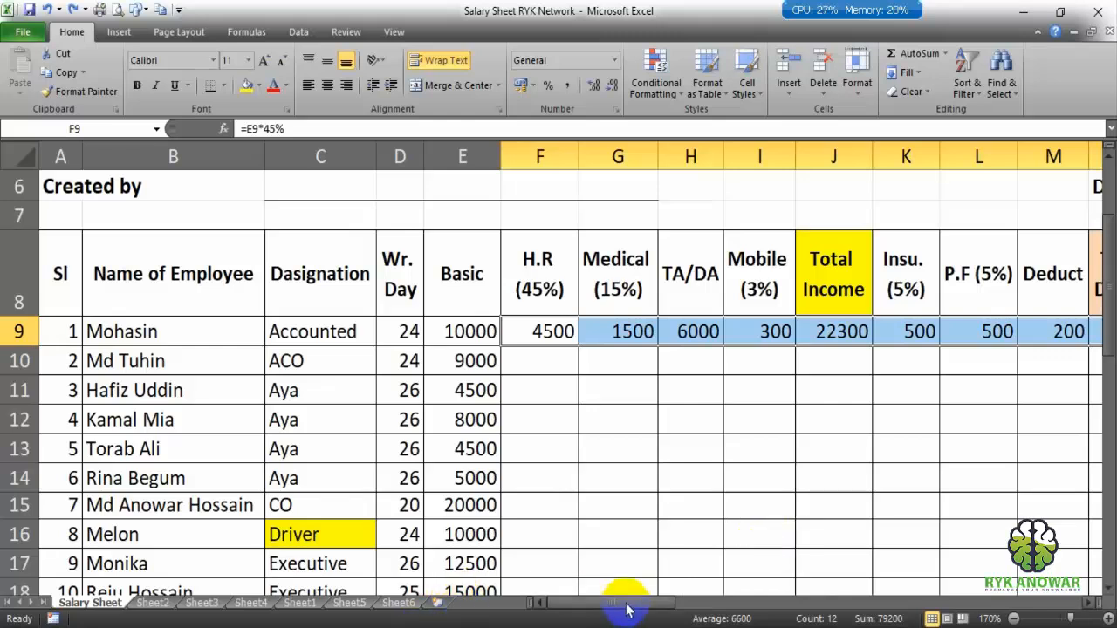
Step: Extend the first employee's formulas F9:Q9 down through row 37 for every employee
drag(631, 600, 847, 599)
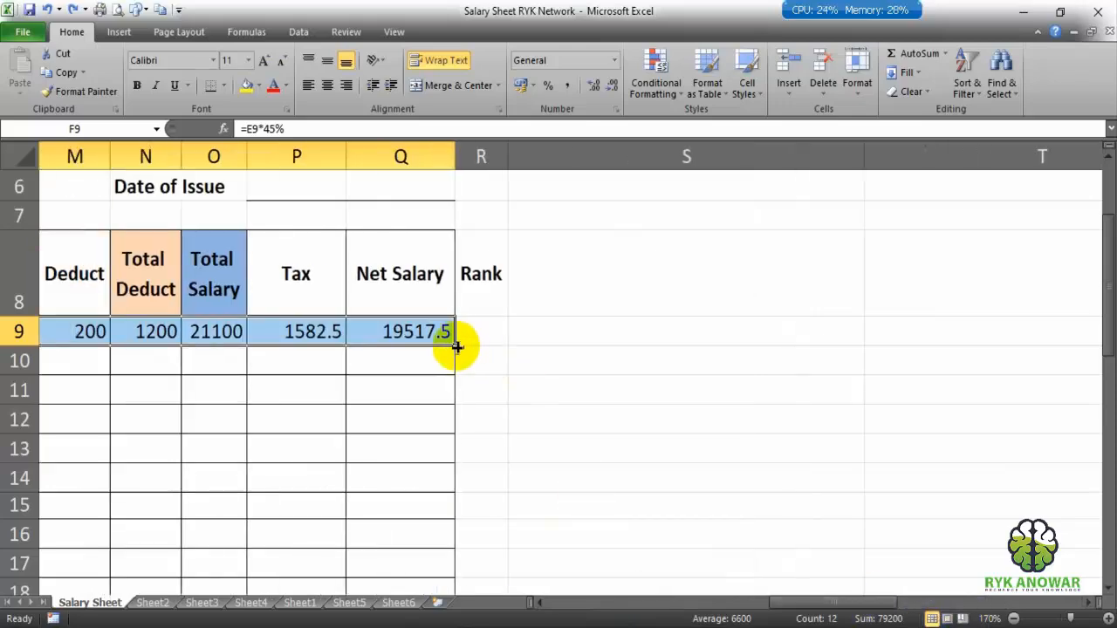
drag(454, 345, 426, 513)
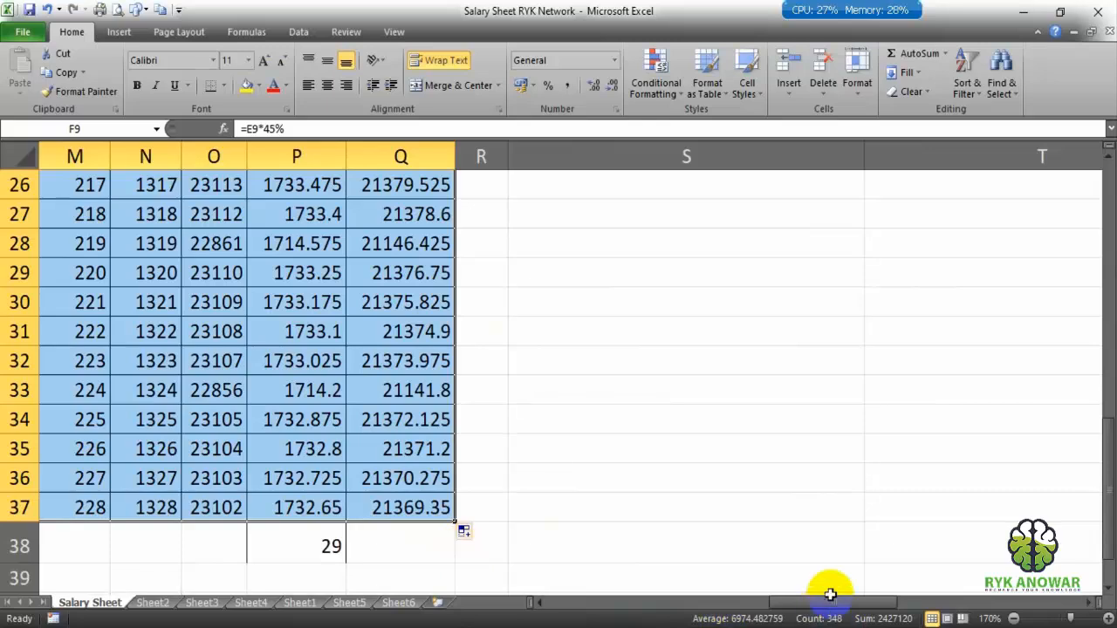
drag(833, 608, 541, 602)
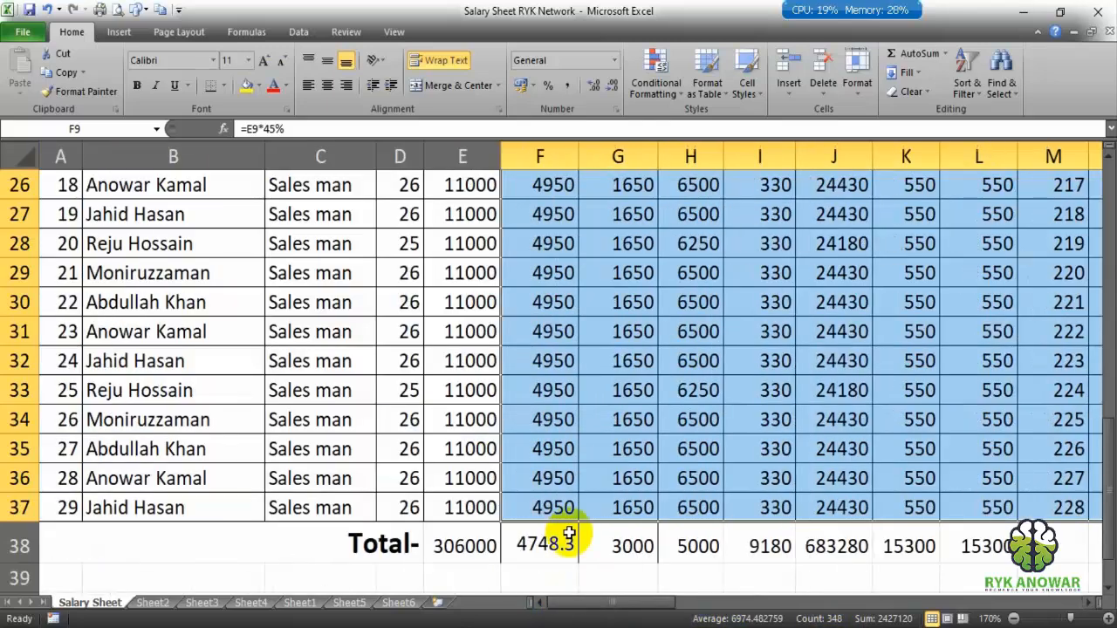
click(341, 550)
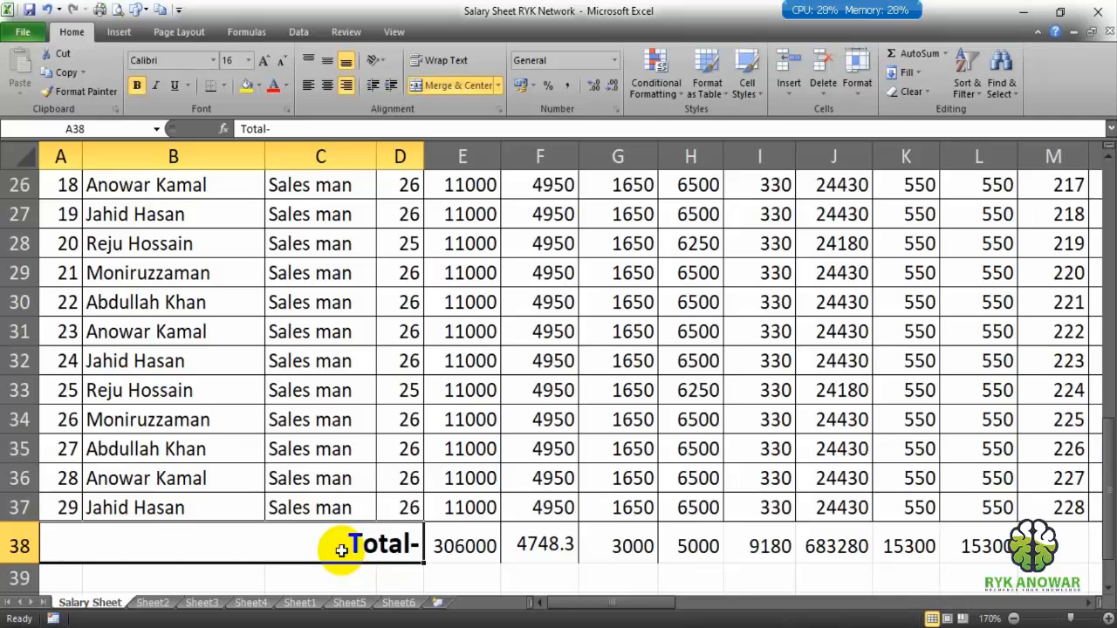
double_click(476, 548)
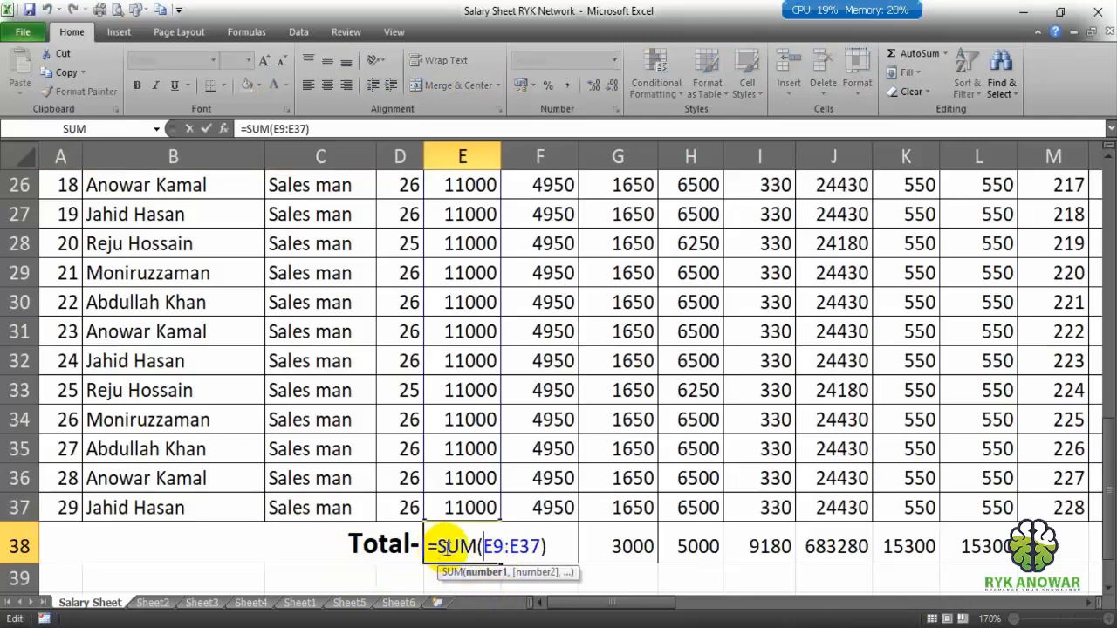
key(BackSpace)
key(Return)
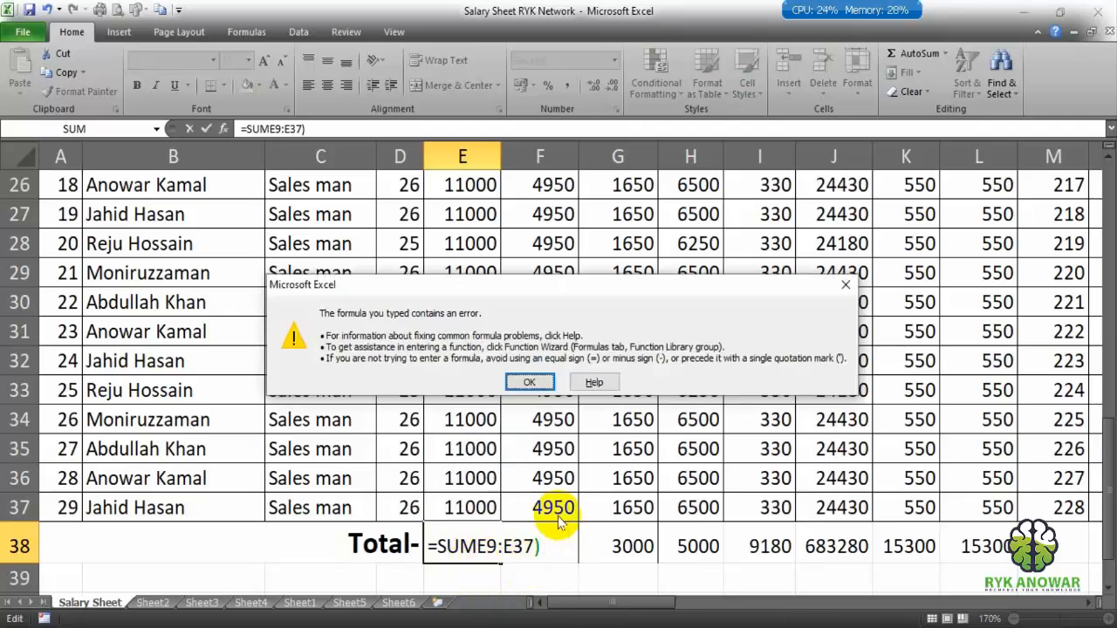
click(846, 285)
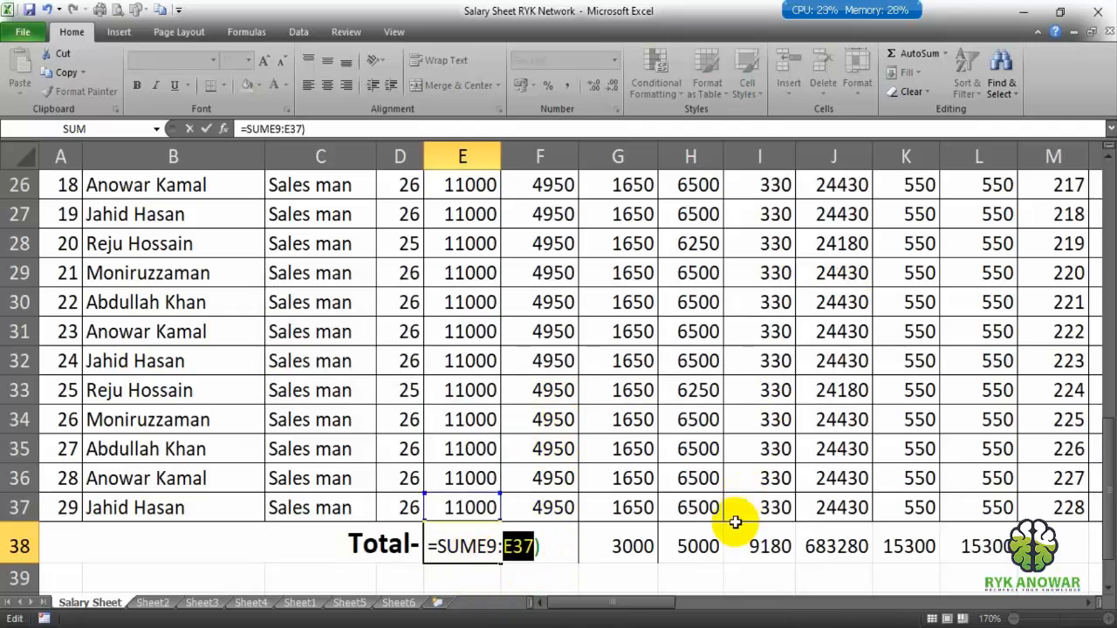
key(Return)
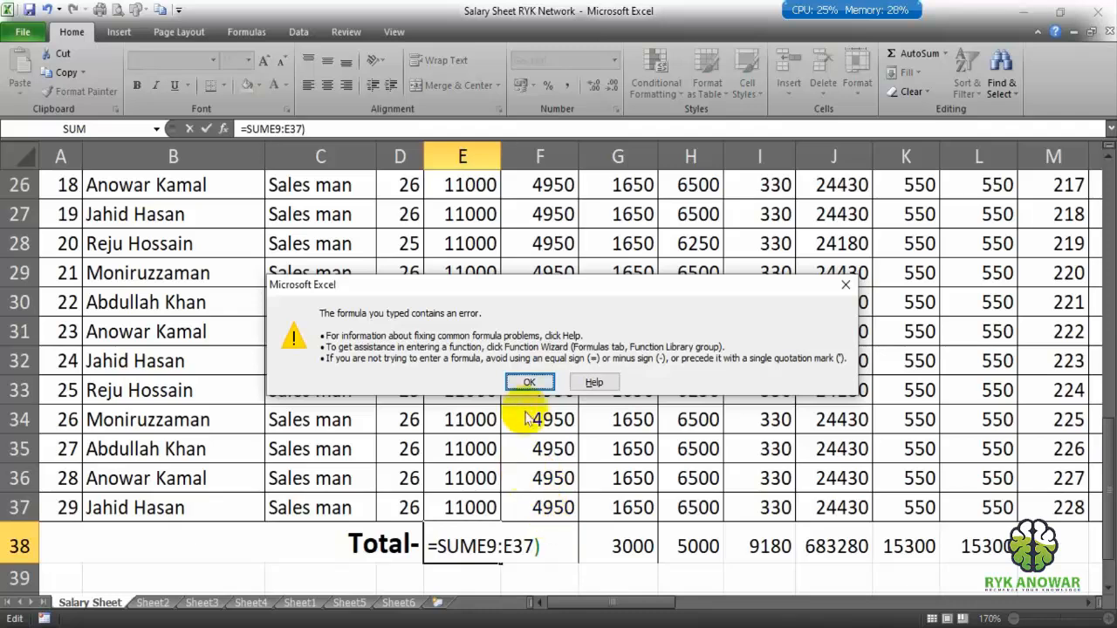
click(529, 382)
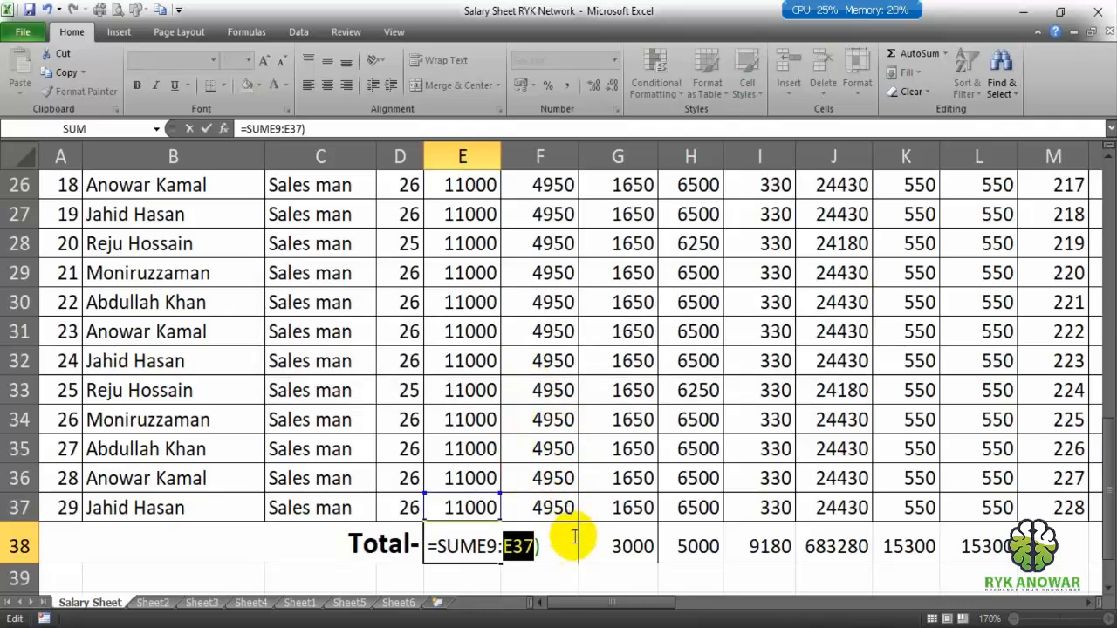
Step: Replace the Basic column's total in E38 with the formula =SUM(E9:E37)
click(468, 540)
drag(469, 539, 330, 540)
text(=s)
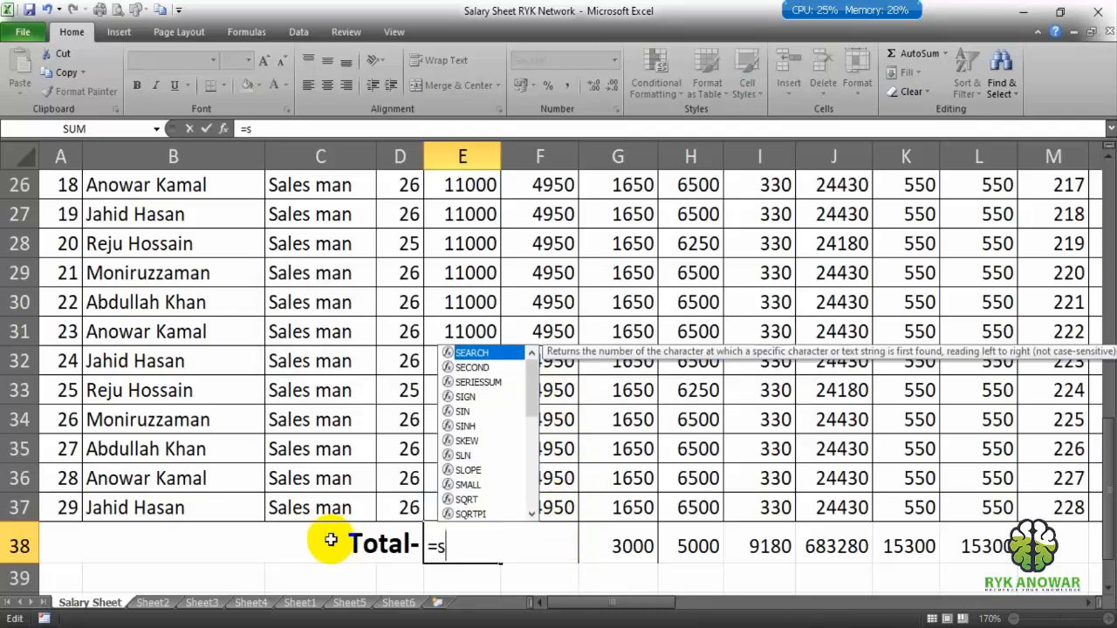
text(um()
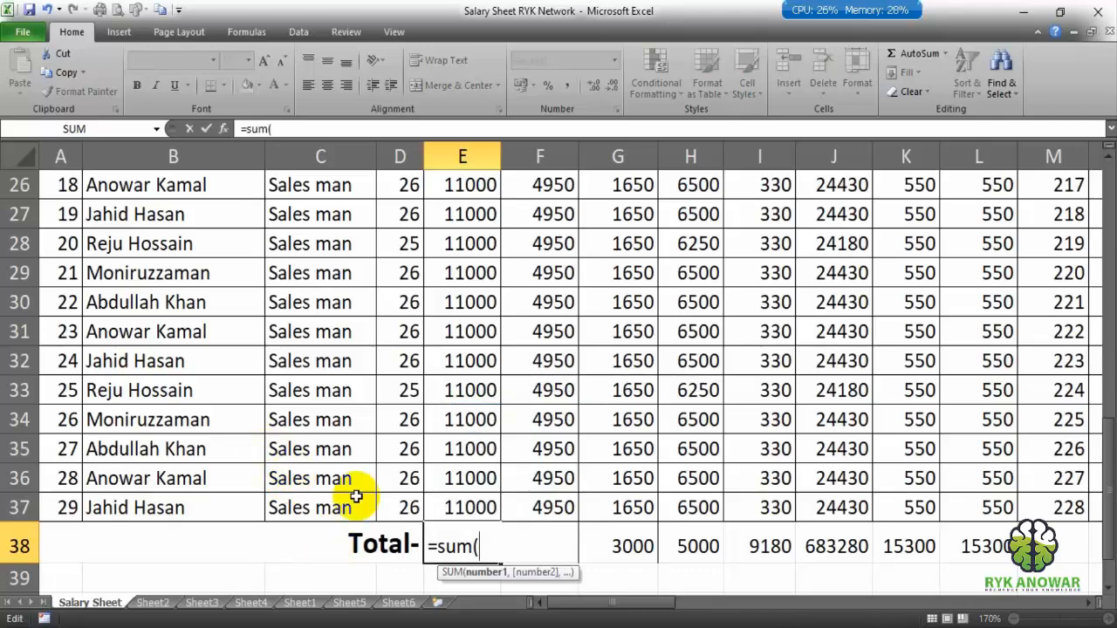
drag(446, 505, 484, 310)
drag(478, 312, 477, 306)
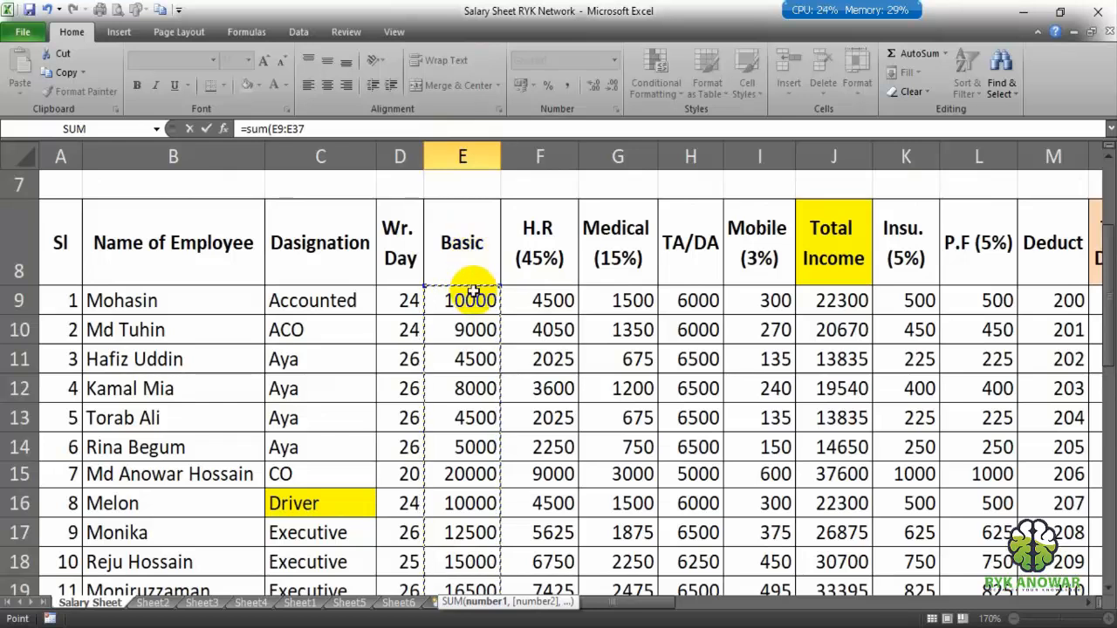
scroll(472, 292, down, 9)
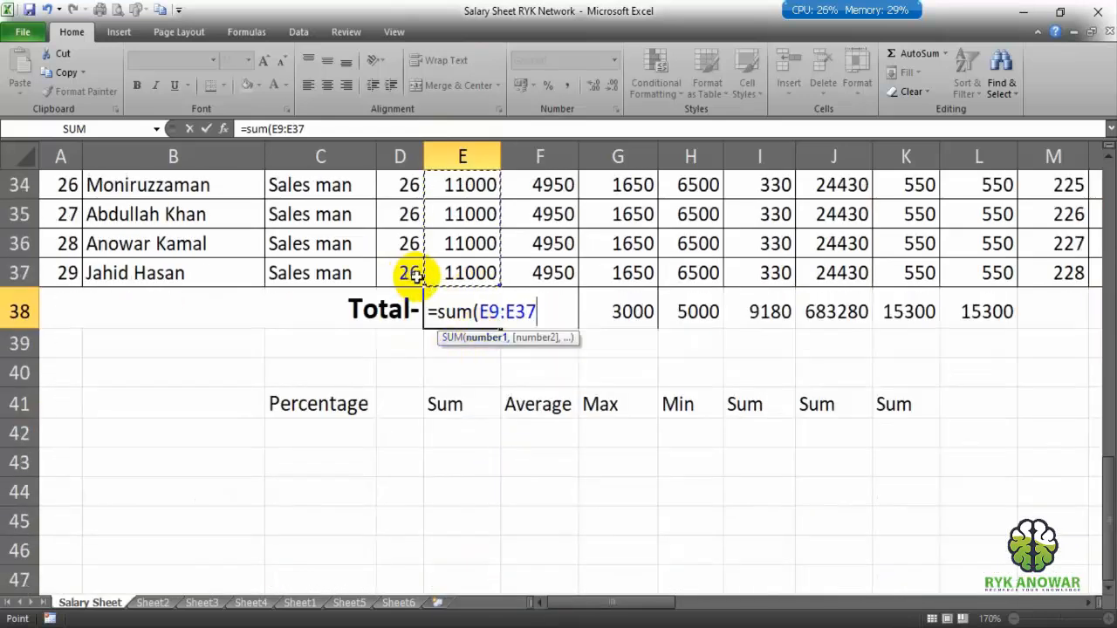
key(Return)
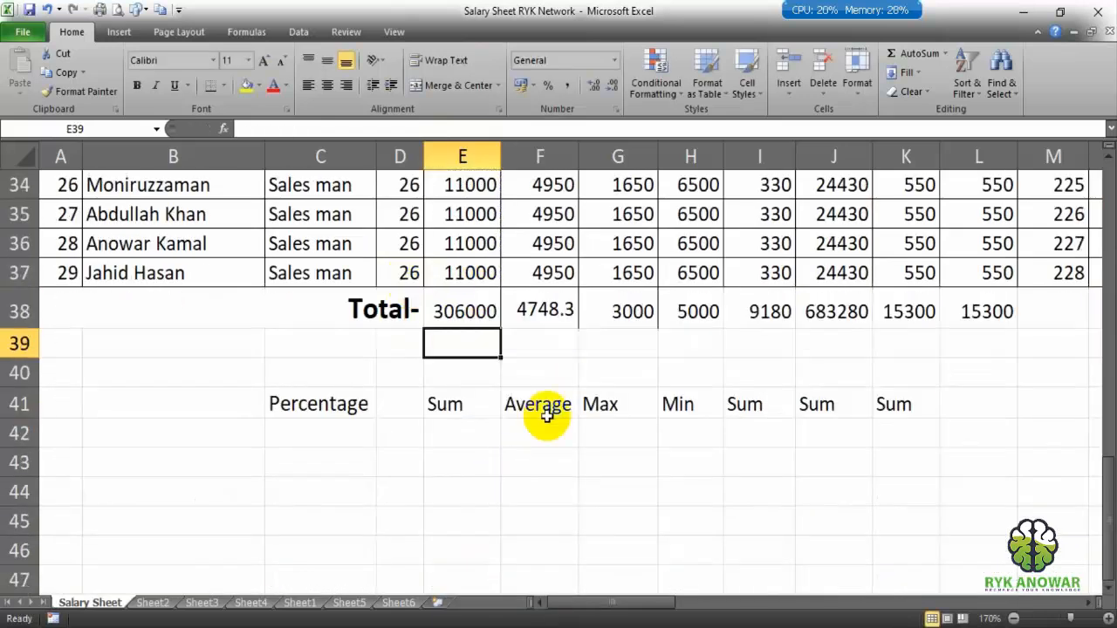
click(484, 312)
Step: Examine the AVERAGE formula in F38 and the H.R (45%) column it covers
click(541, 397)
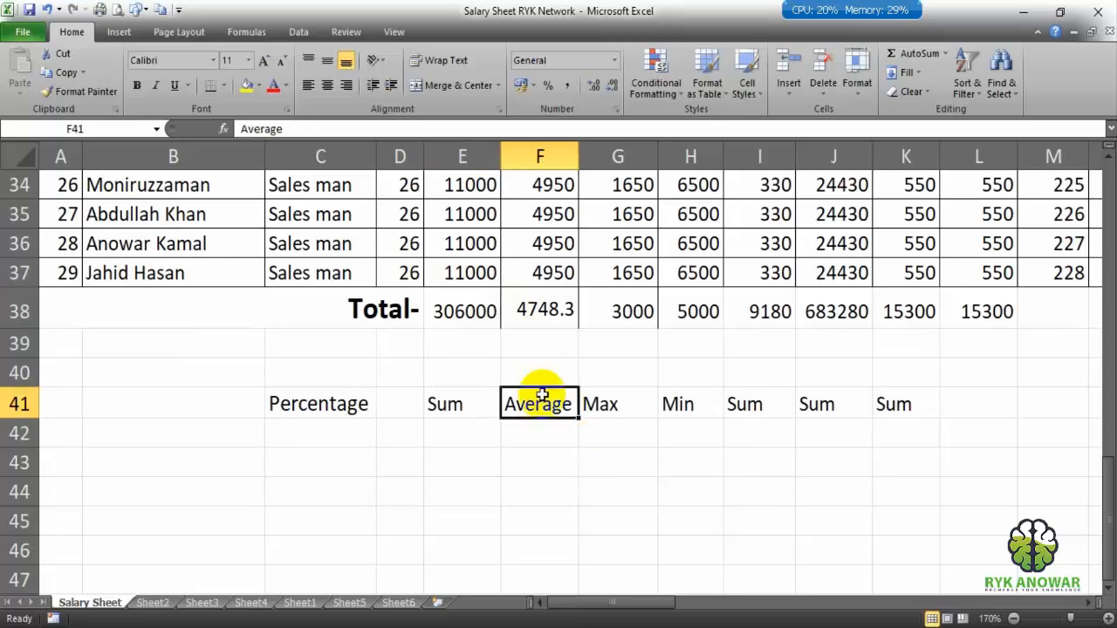
click(530, 310)
scroll(533, 305, up, 10)
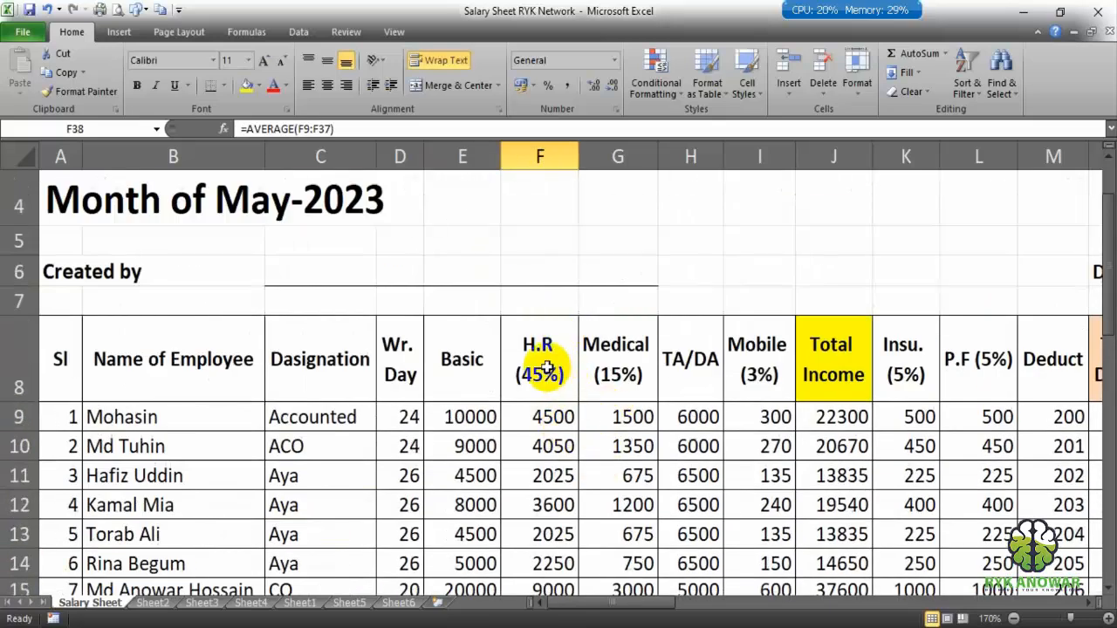
scroll(546, 366, down, 10)
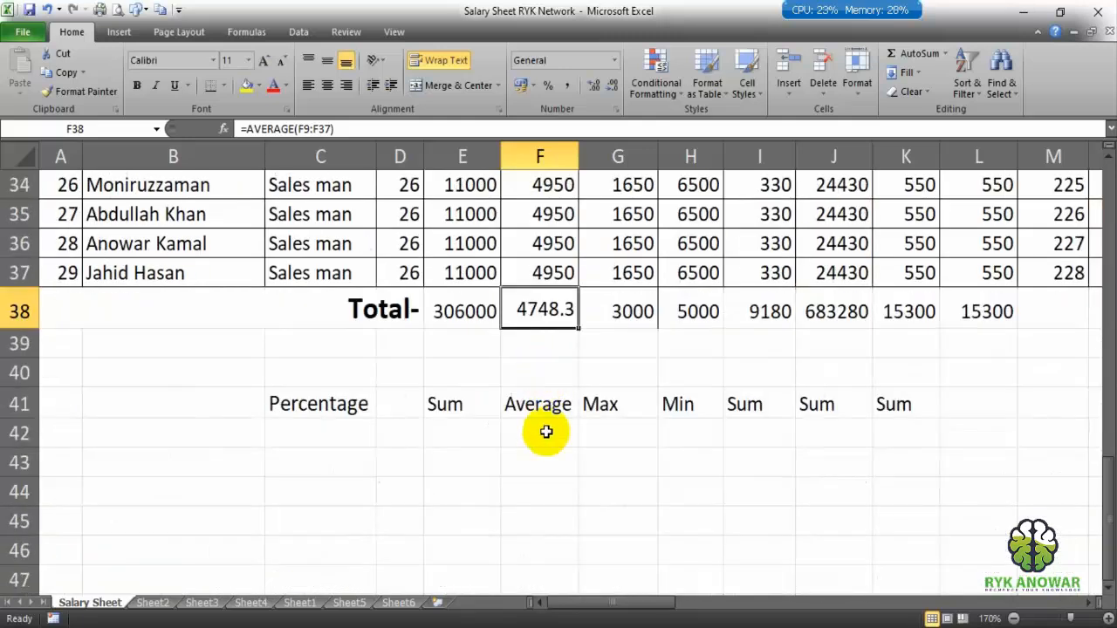
double_click(530, 312)
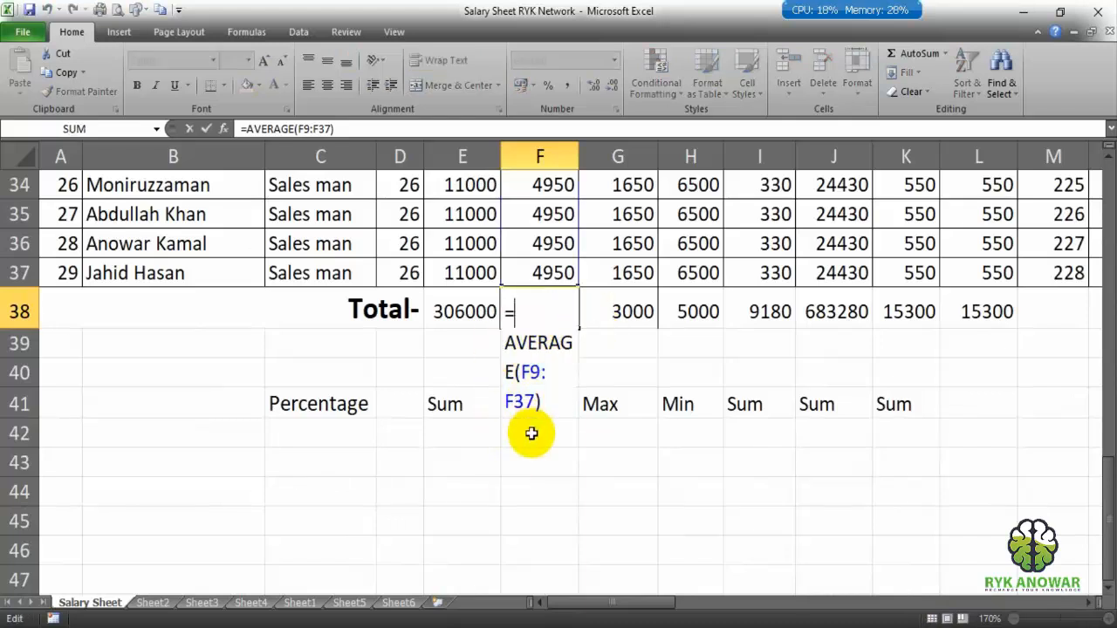
key(Return)
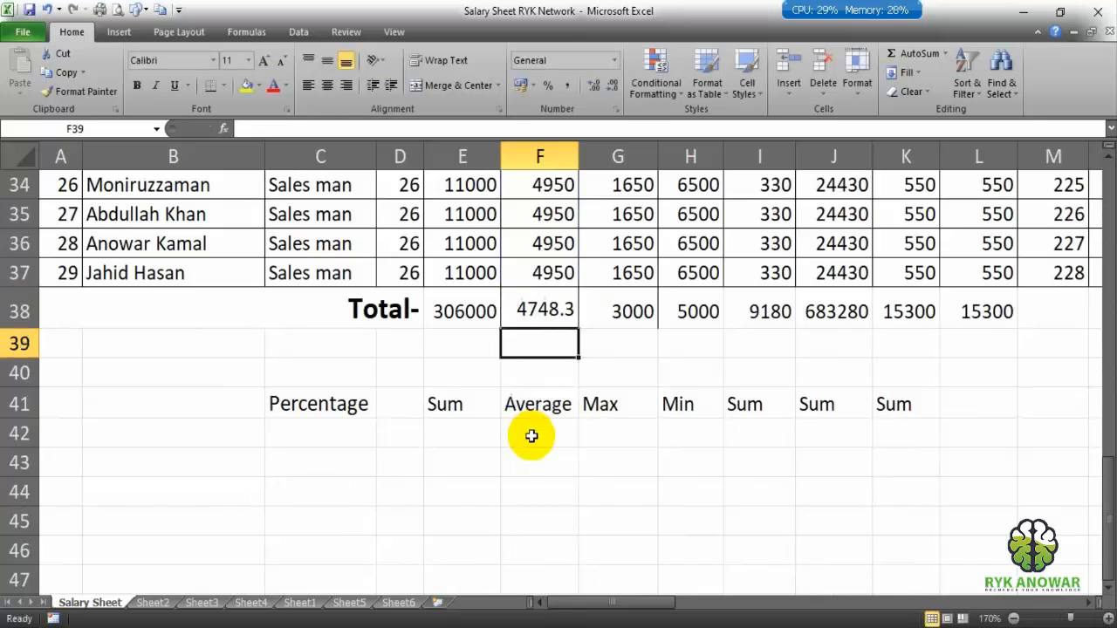
click(527, 312)
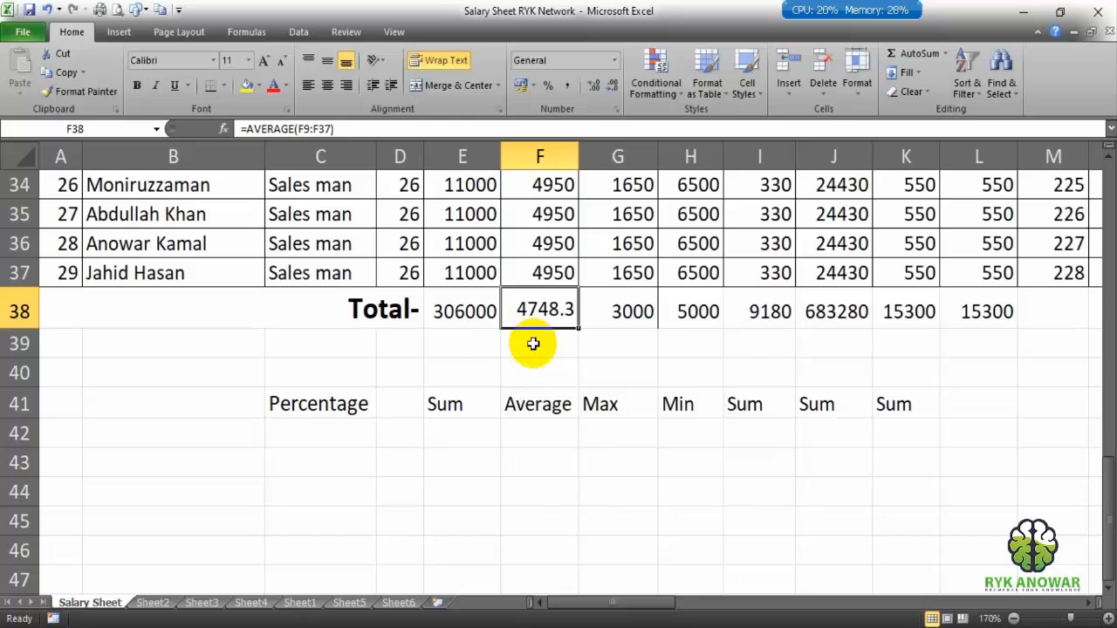
Step: Clear F38 and recalculate the H.R (45%) column's average there as =AVERAGE(F9:F37) with the AutoSum Average function
key(Delete)
click(639, 538)
scroll(611, 444, up, 11)
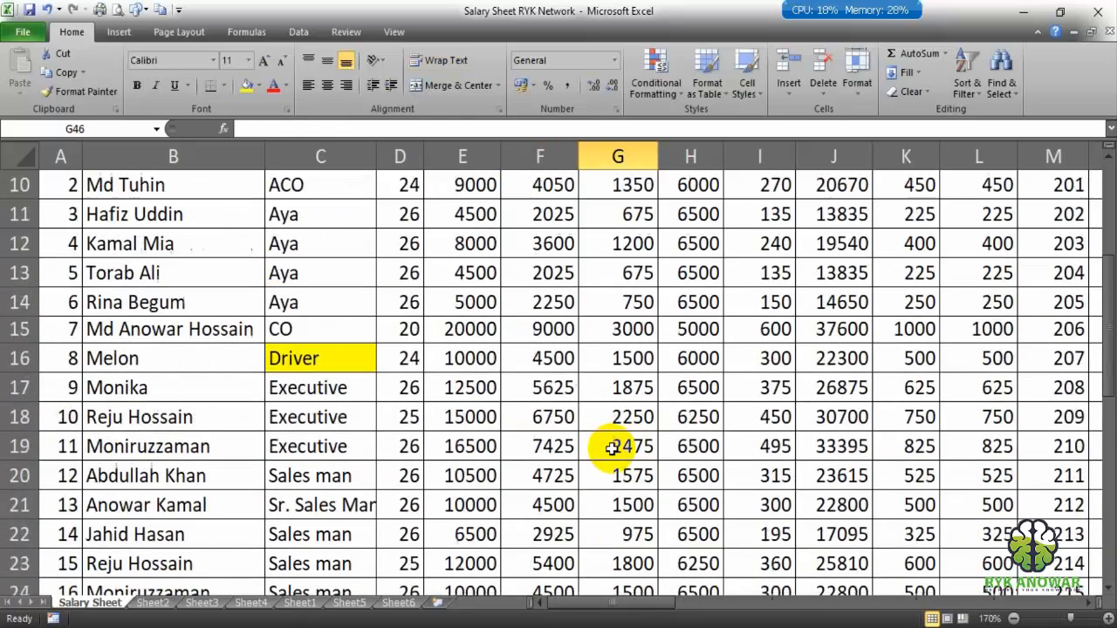
drag(557, 574, 552, 506)
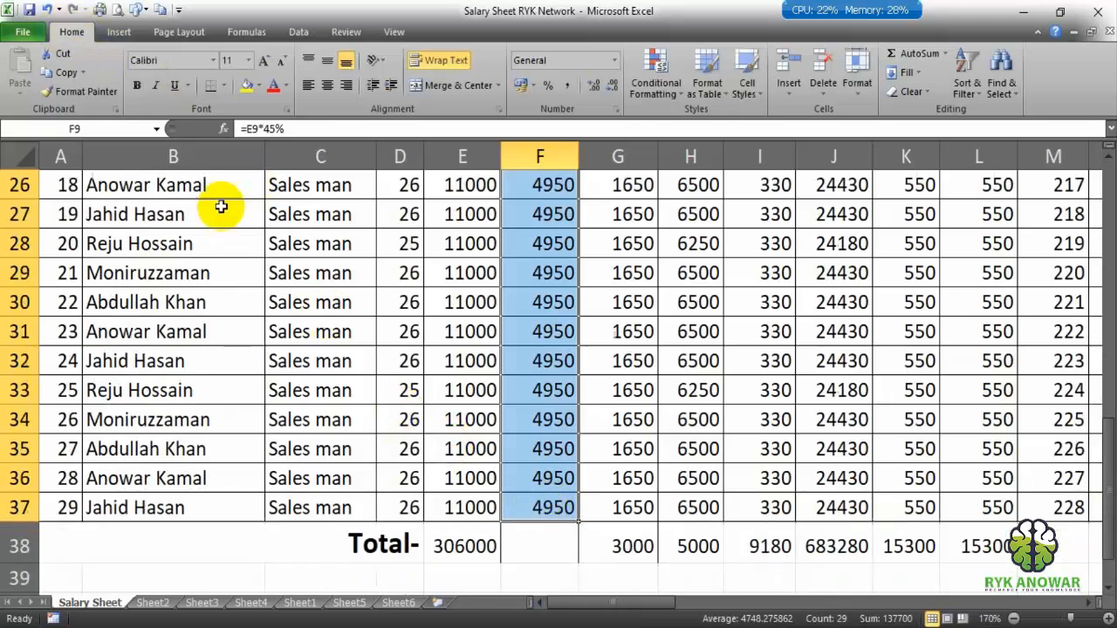
click(944, 54)
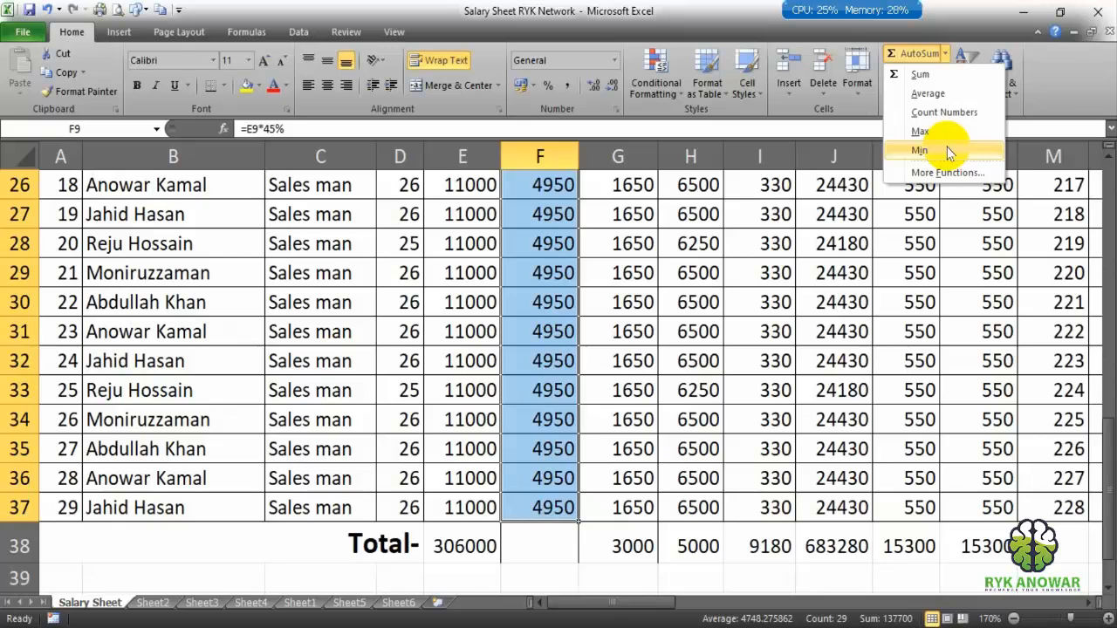
click(927, 93)
scroll(746, 227, down, 9)
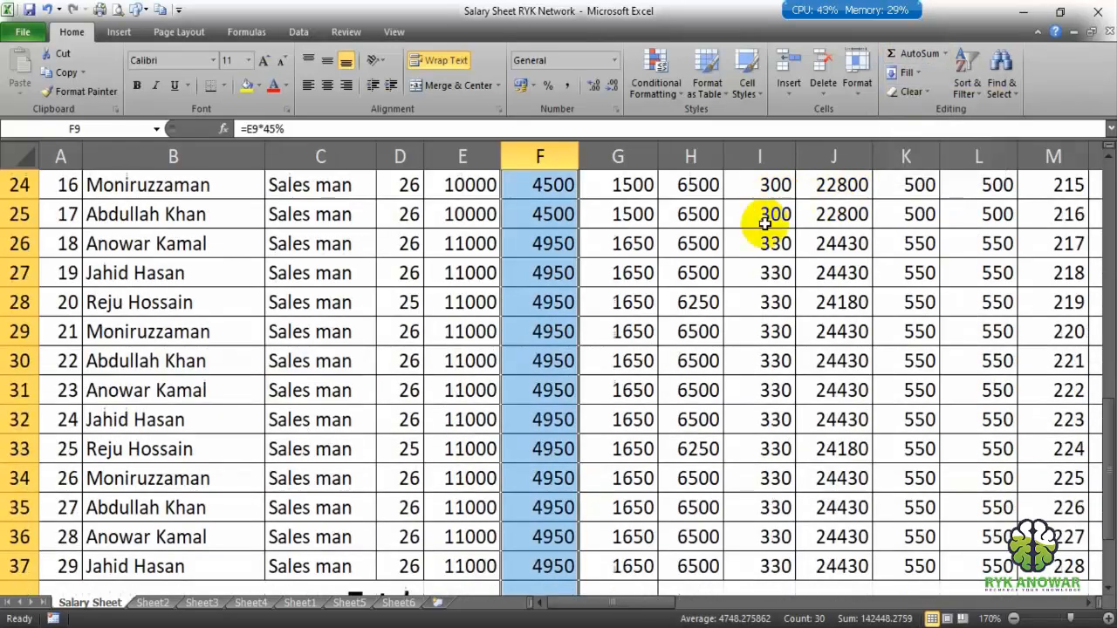
click(539, 251)
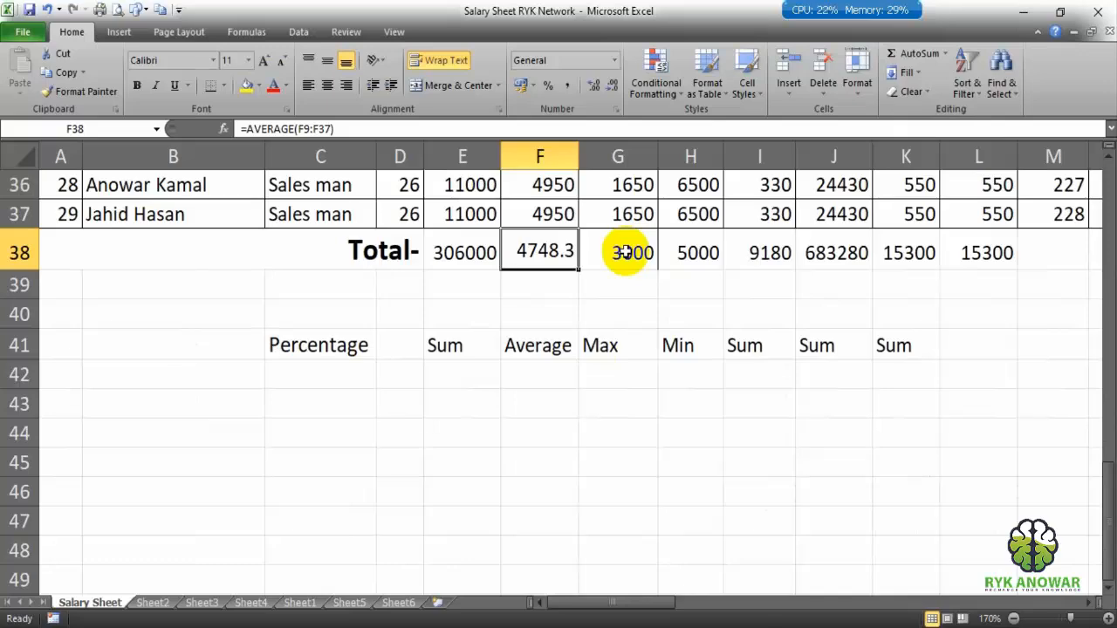
Step: Select the Medical values G33:G37 and add Maximum to the calculations shown in the status bar
scroll(629, 262, up, 2)
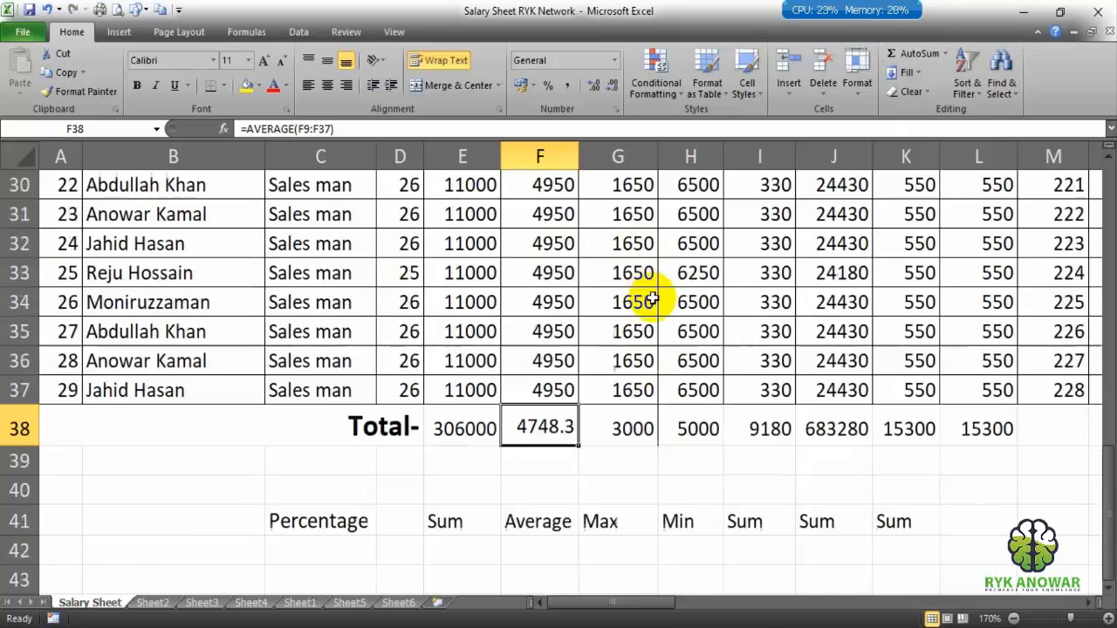
drag(621, 277, 634, 390)
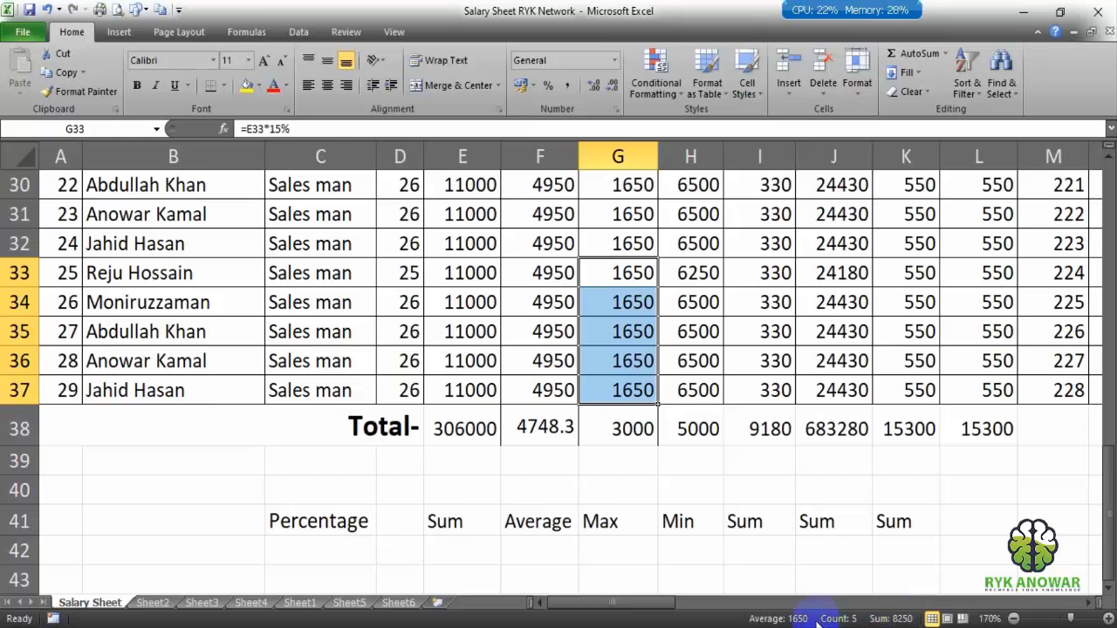
right_click(719, 612)
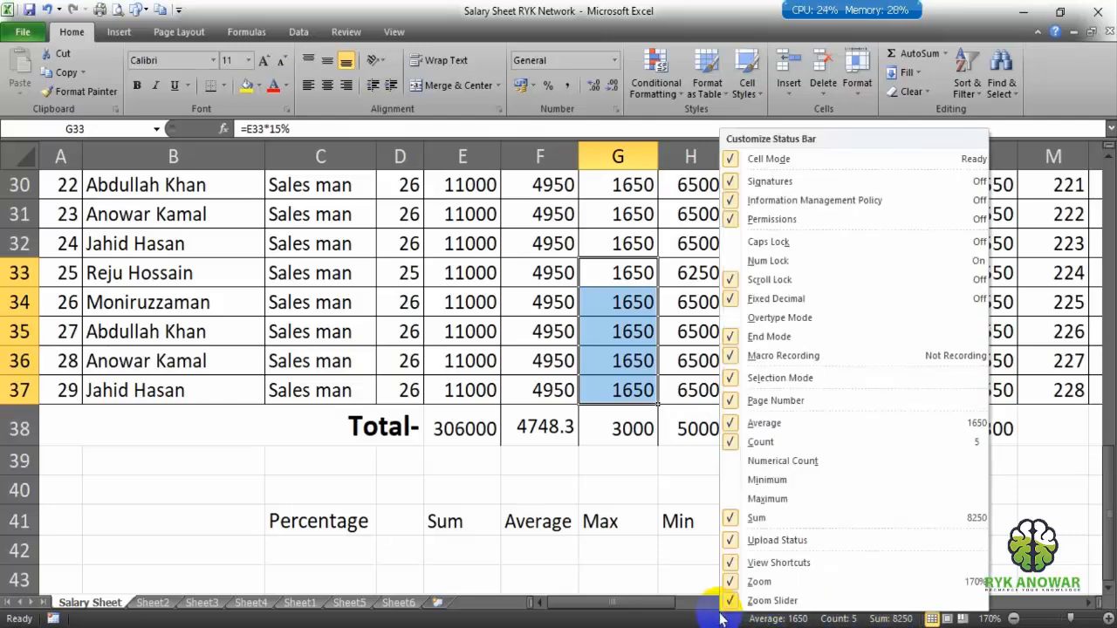
right_click(642, 616)
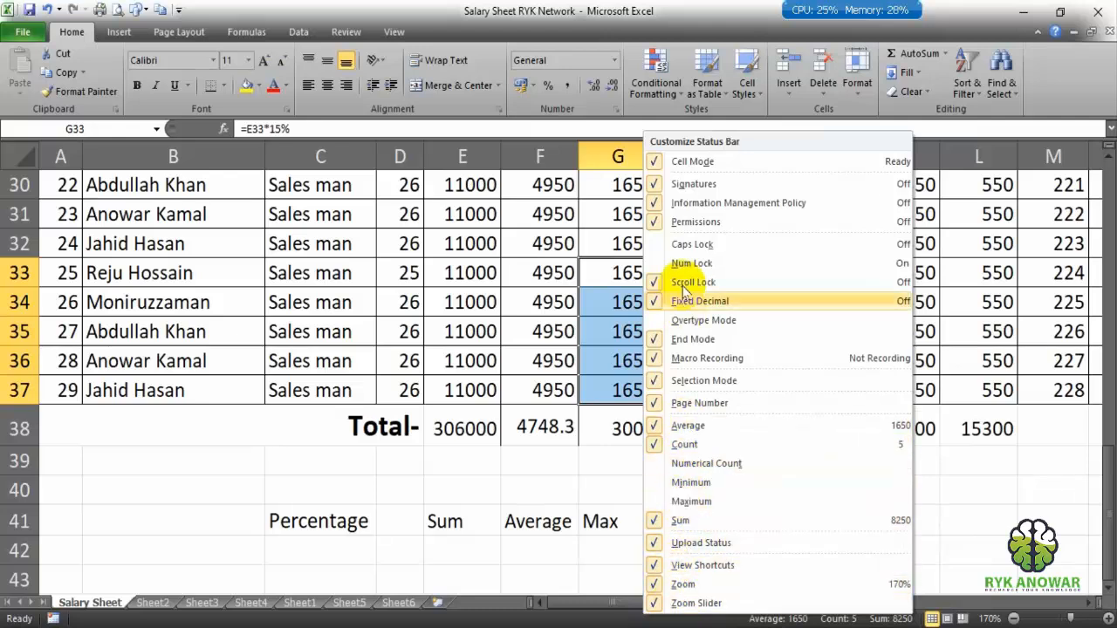
click(578, 616)
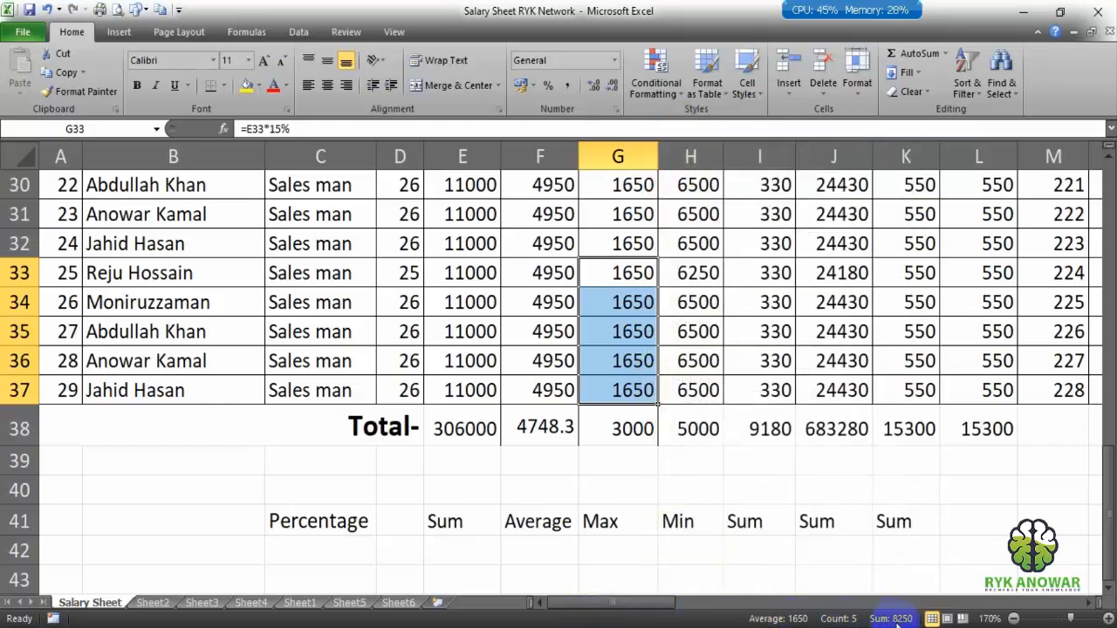
right_click(649, 617)
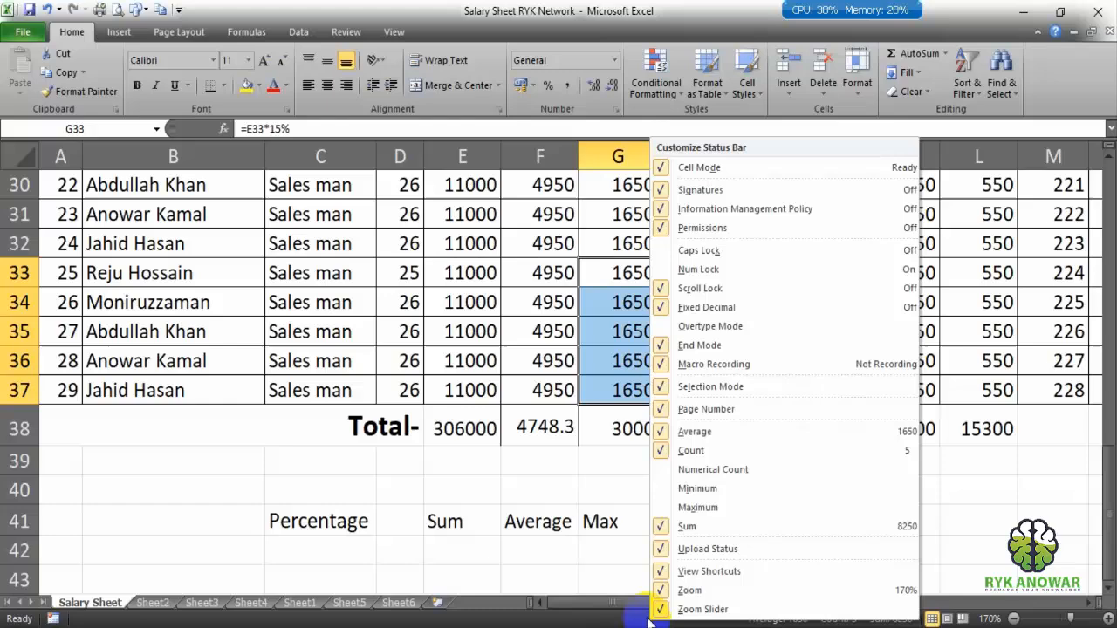
click(689, 507)
click(631, 620)
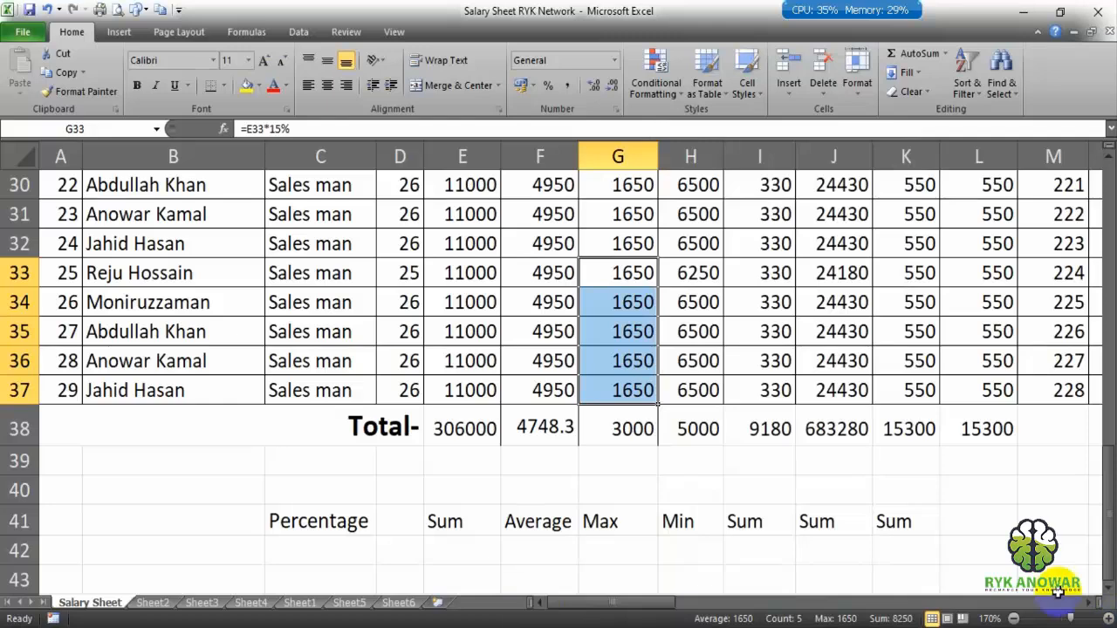
Step: Examine the total row, the Count label and count under the Tax column, and the tax formulas in P10 and P9
click(685, 358)
click(975, 428)
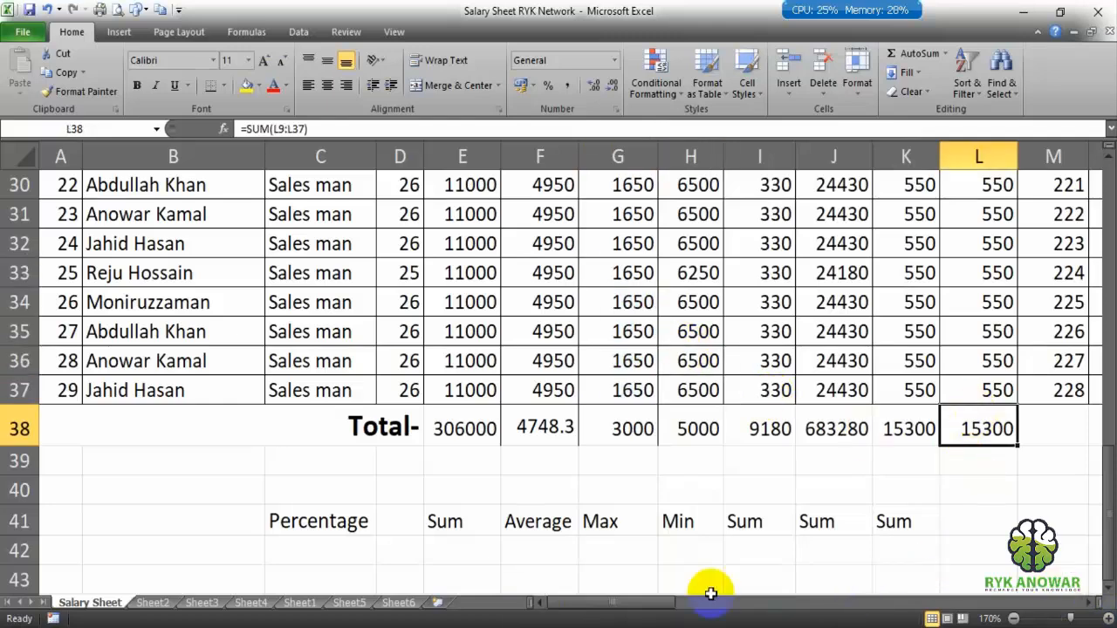
drag(600, 608, 675, 604)
click(375, 539)
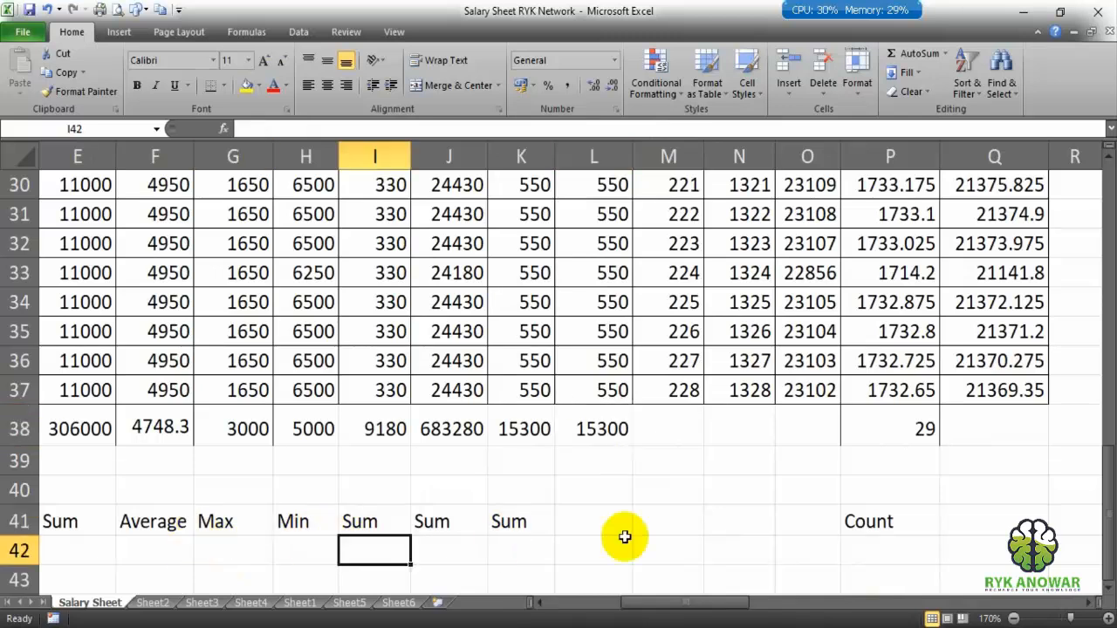
click(932, 528)
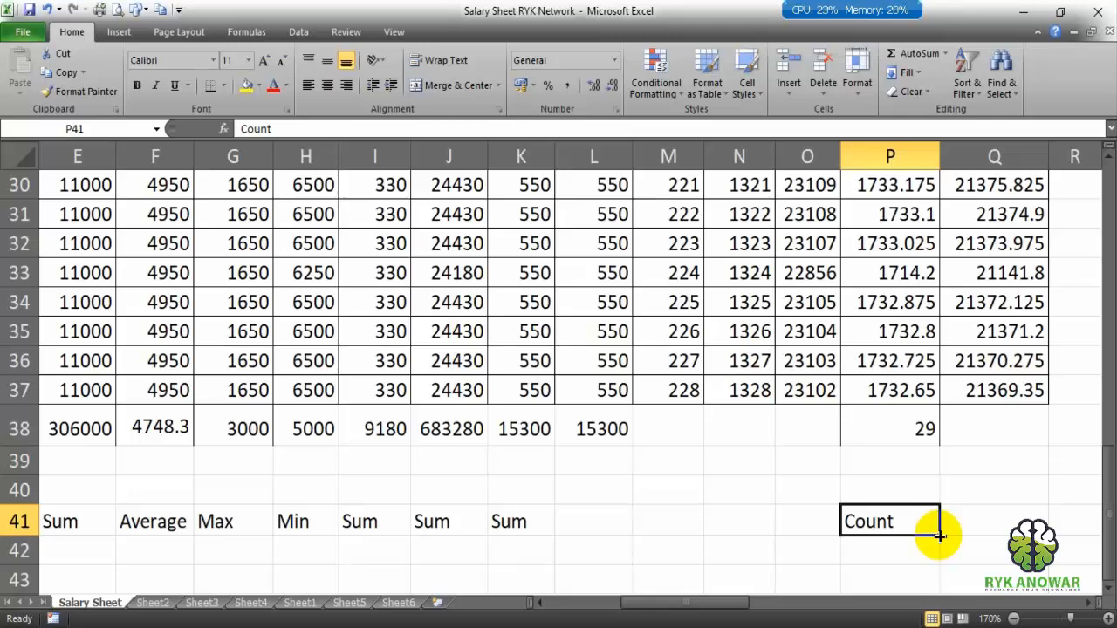
drag(679, 602, 467, 613)
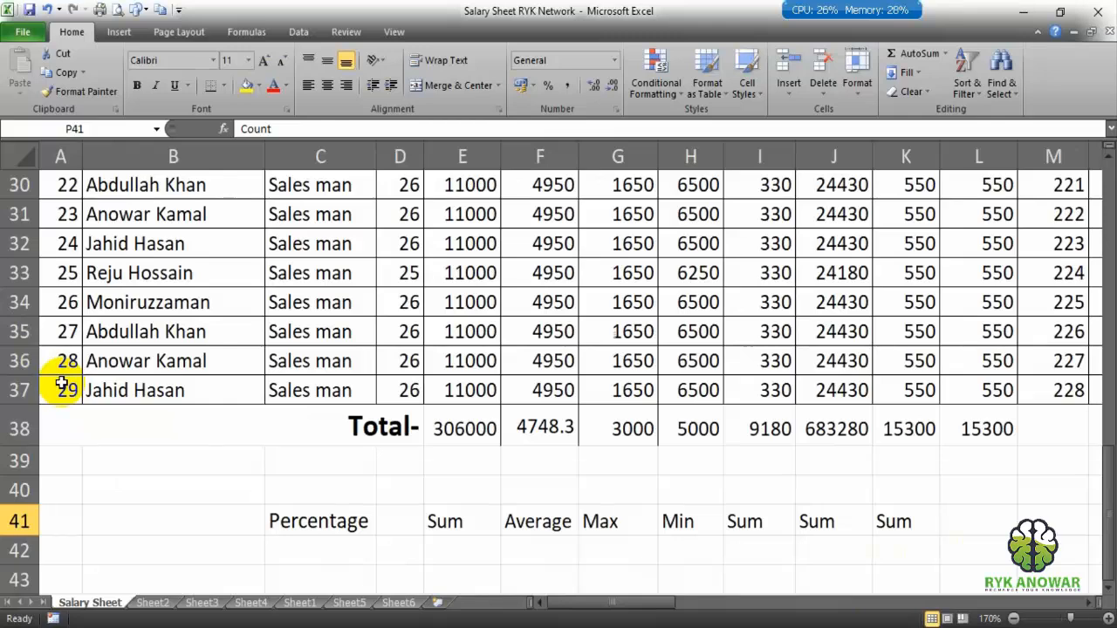
drag(582, 605, 746, 613)
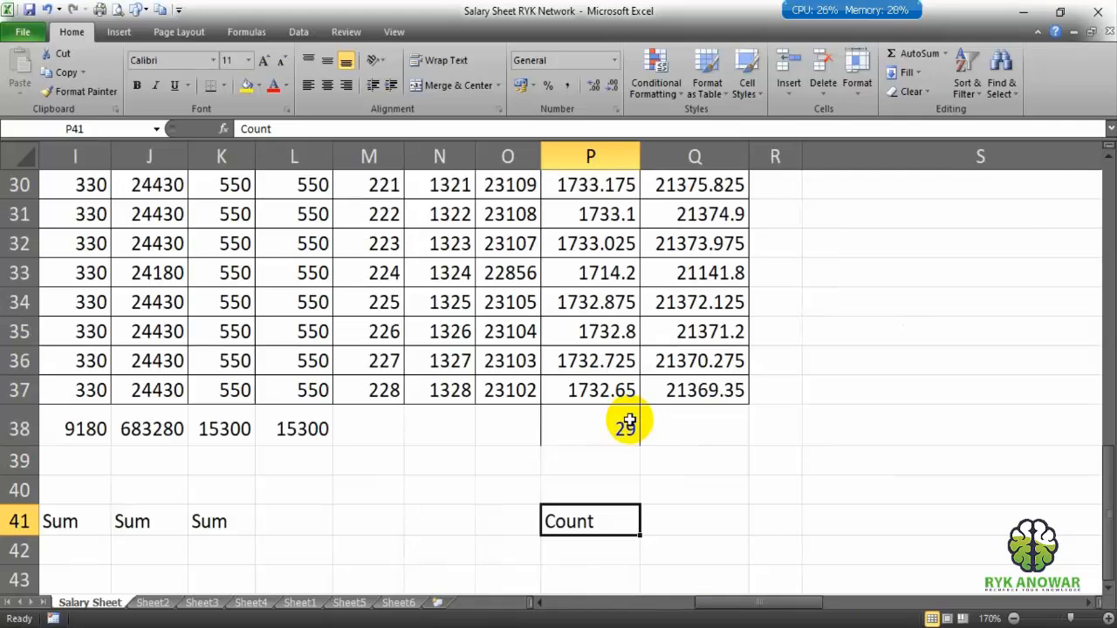
scroll(626, 423, up, 8)
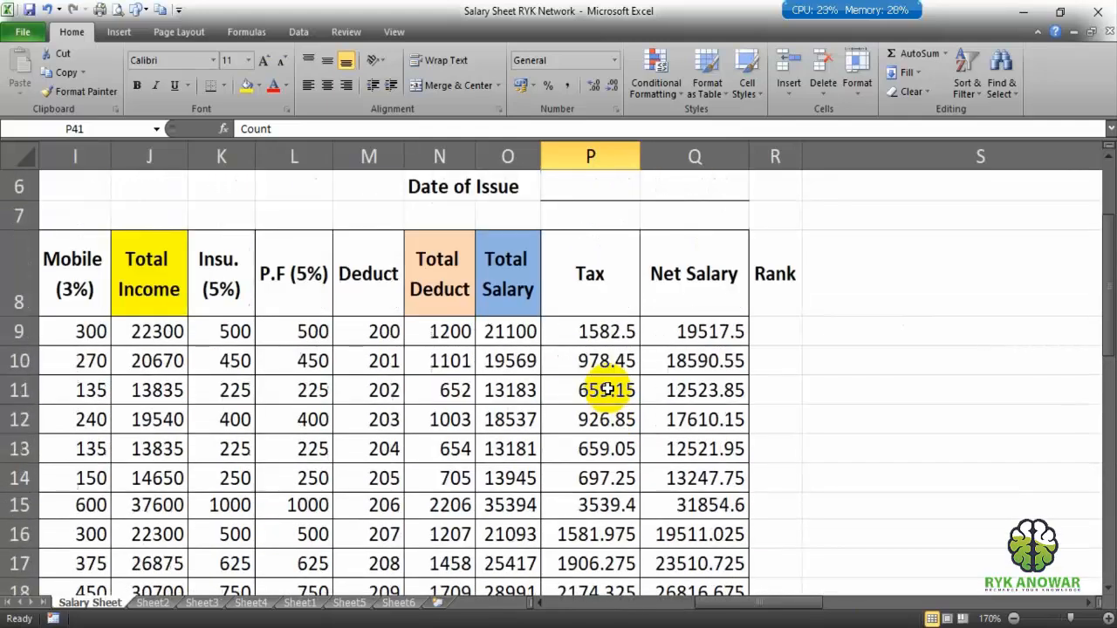
click(608, 360)
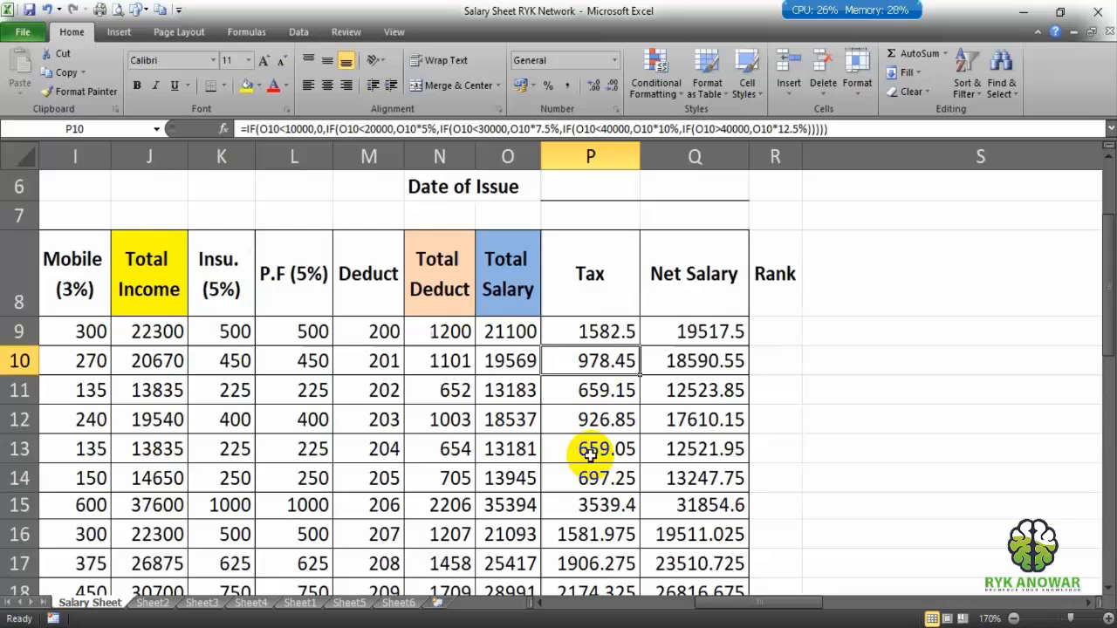
click(595, 326)
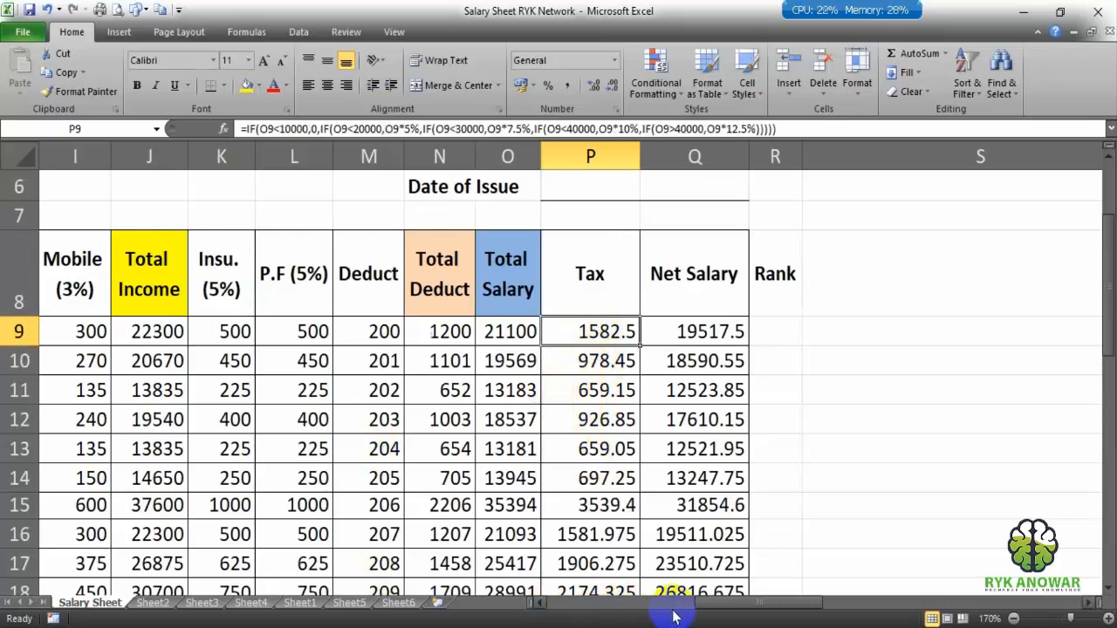
Step: Set the Basic salary in E13 to 2000 and in E14 to 2500
drag(773, 602, 628, 602)
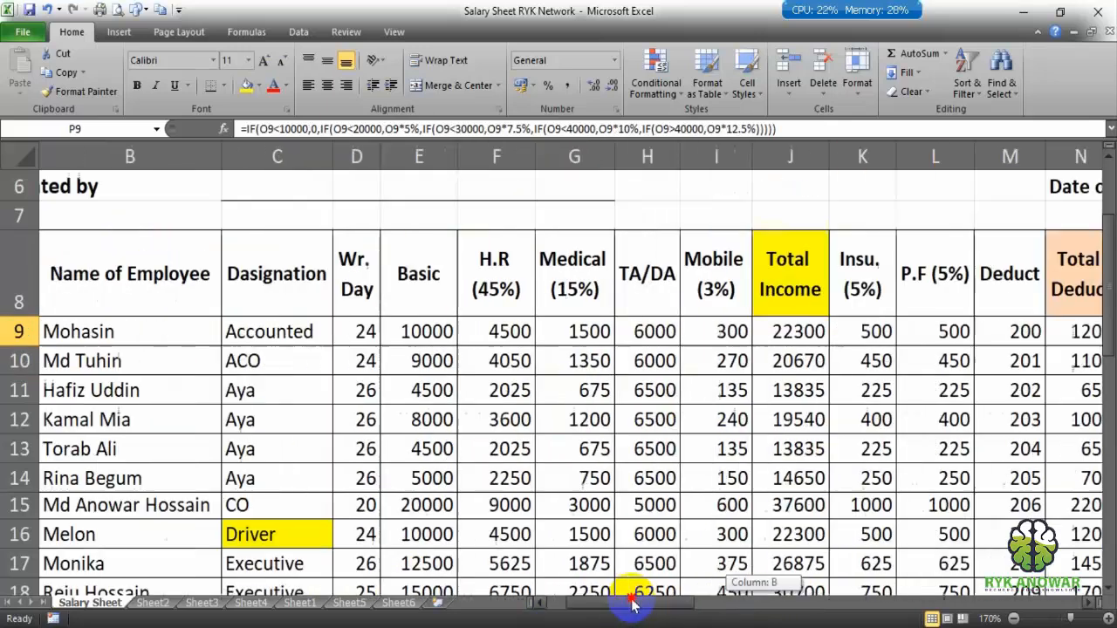
click(419, 359)
click(437, 453)
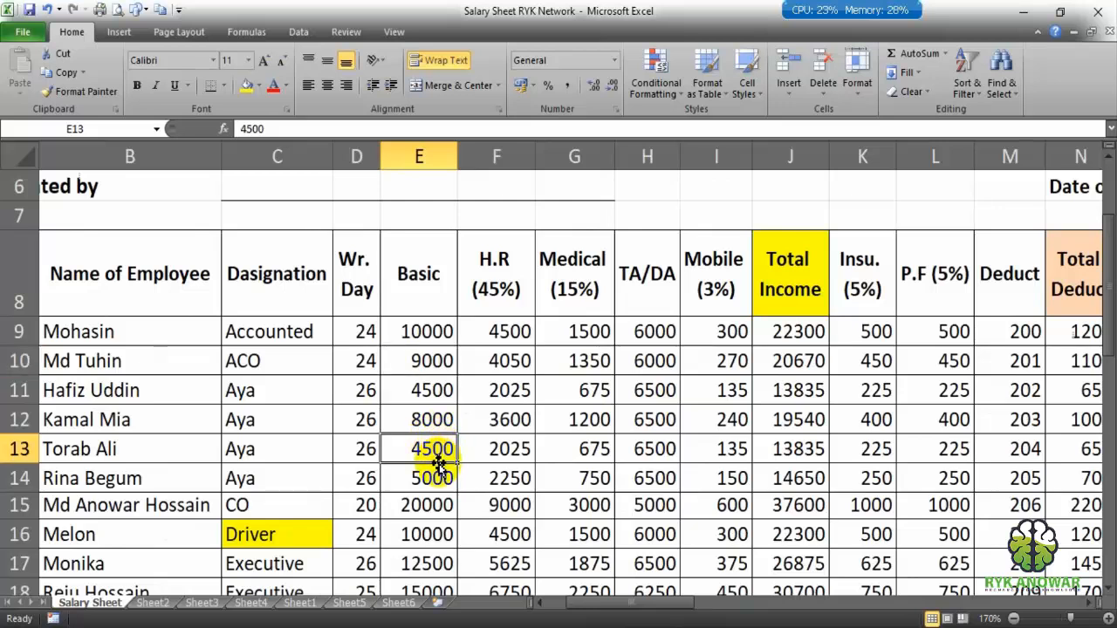
text(2000)
key(Return)
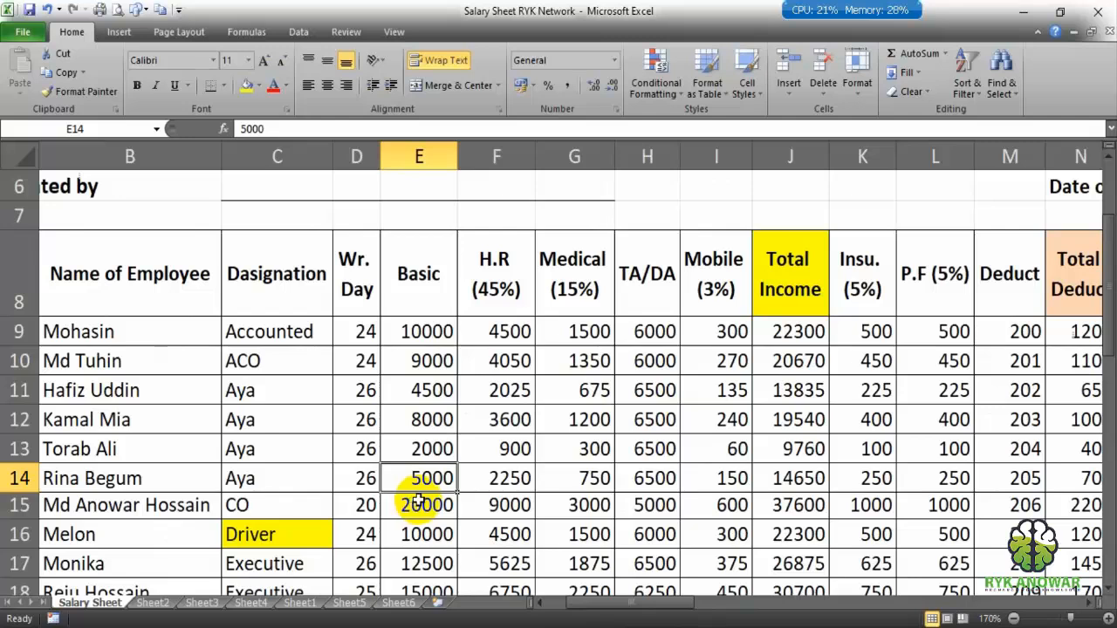
text(250)
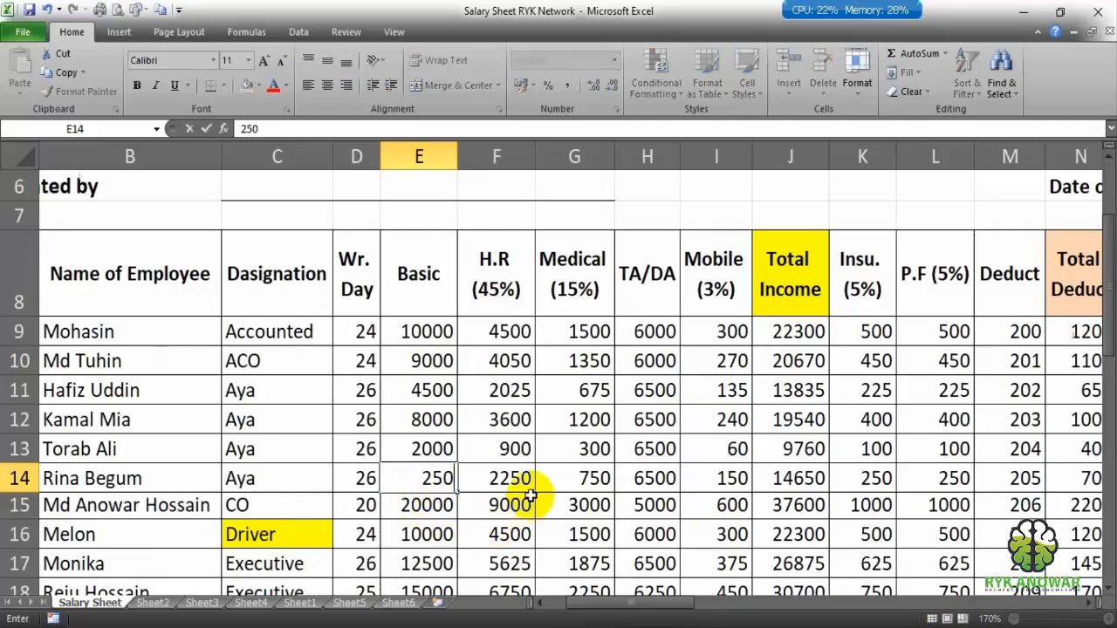
text(0)
key(Tab)
Step: Check the recalculated tax in P13:P14 and the Tax column's count in P38
drag(675, 604, 822, 614)
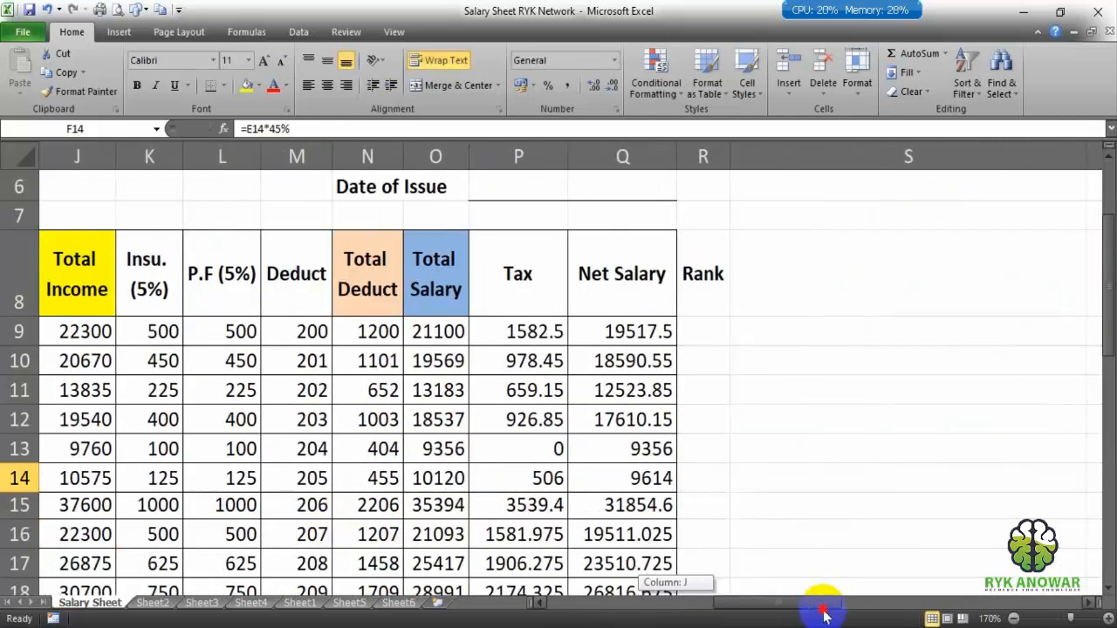
drag(518, 447, 521, 478)
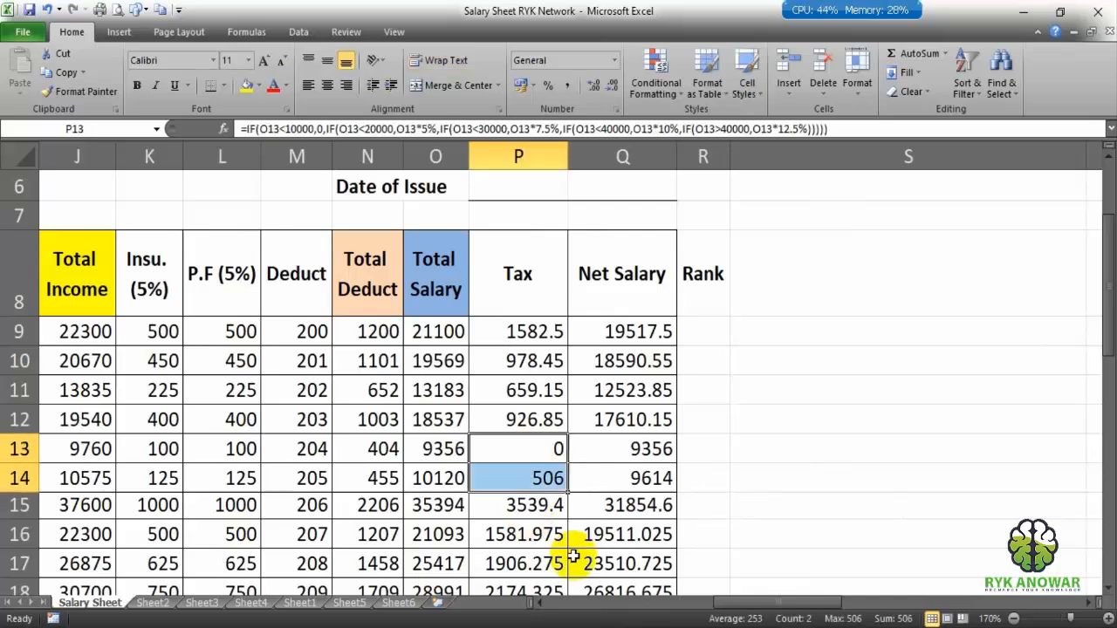
click(527, 457)
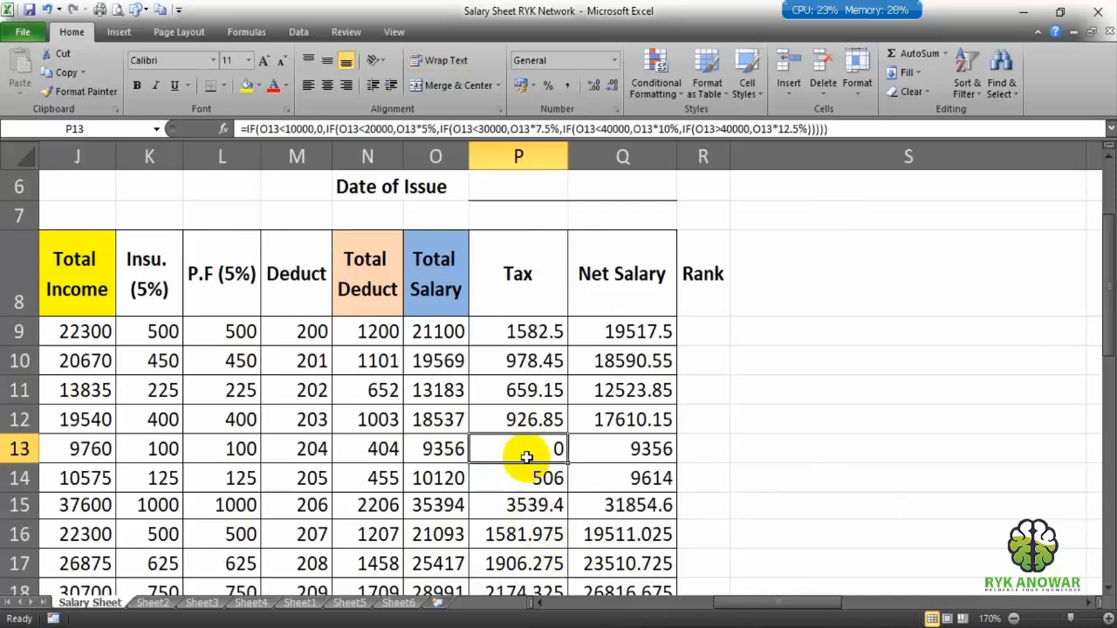
scroll(524, 324, down, 9)
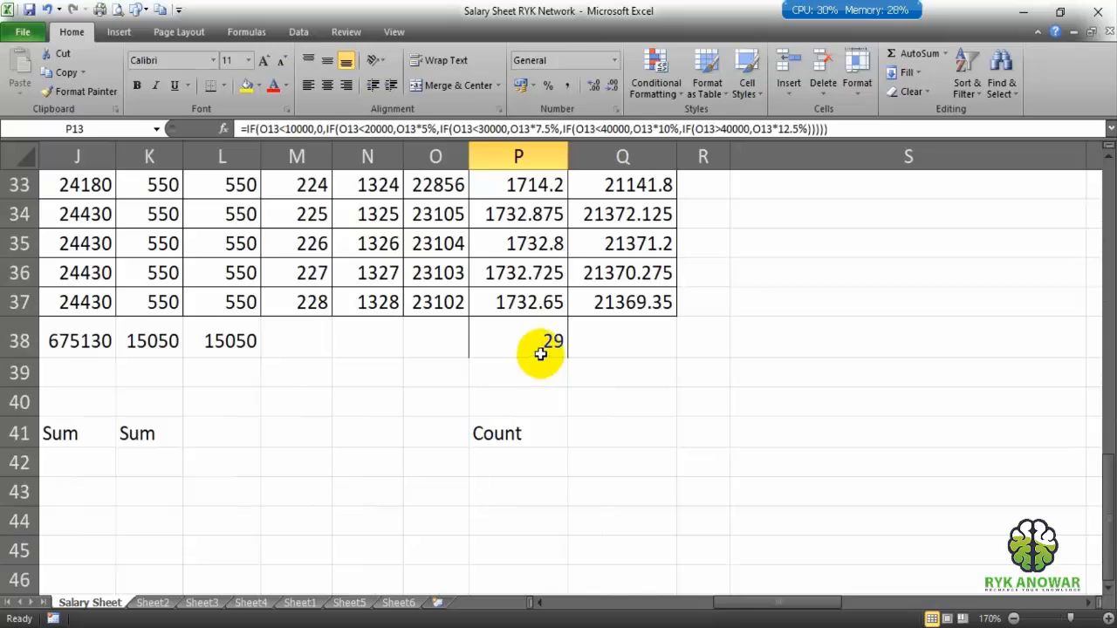
Step: Delete the tax formulas in P13, P15 and P17
scroll(540, 353, up, 8)
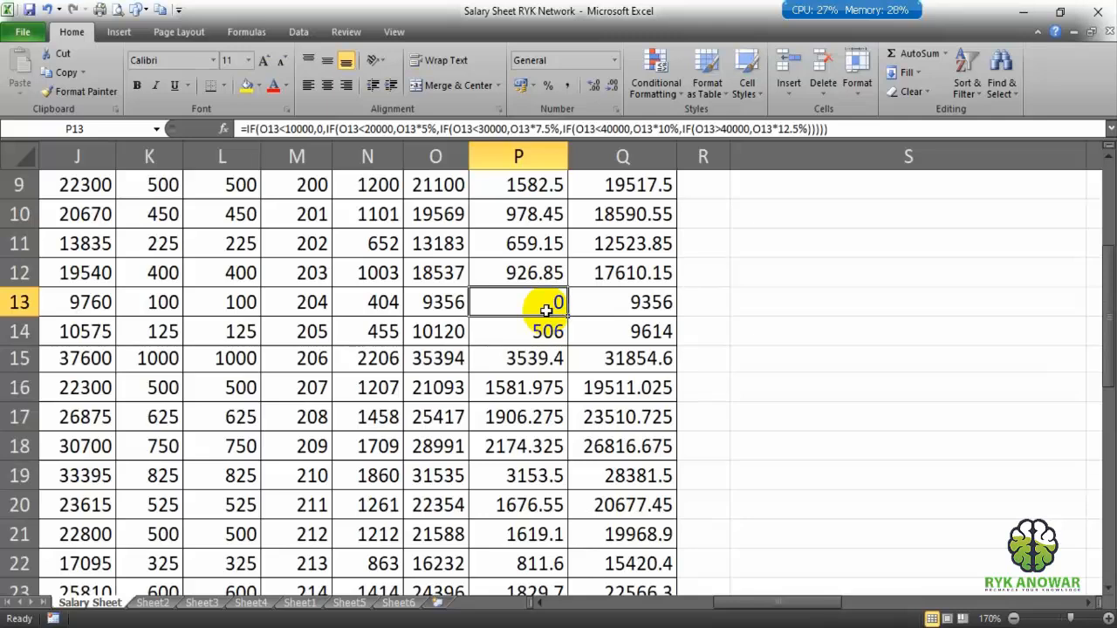
key(Delete)
click(521, 360)
key(Delete)
click(524, 417)
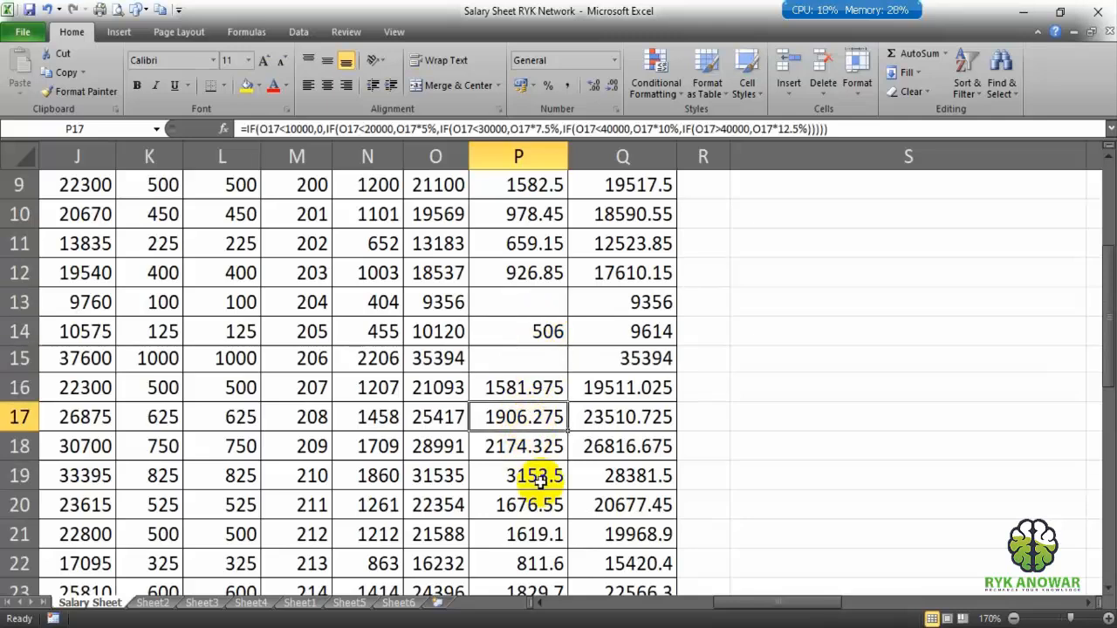
key(Delete)
Step: Inspect the Tax column's count formula in P38 and leave it as it is
click(529, 504)
scroll(527, 426, down, 6)
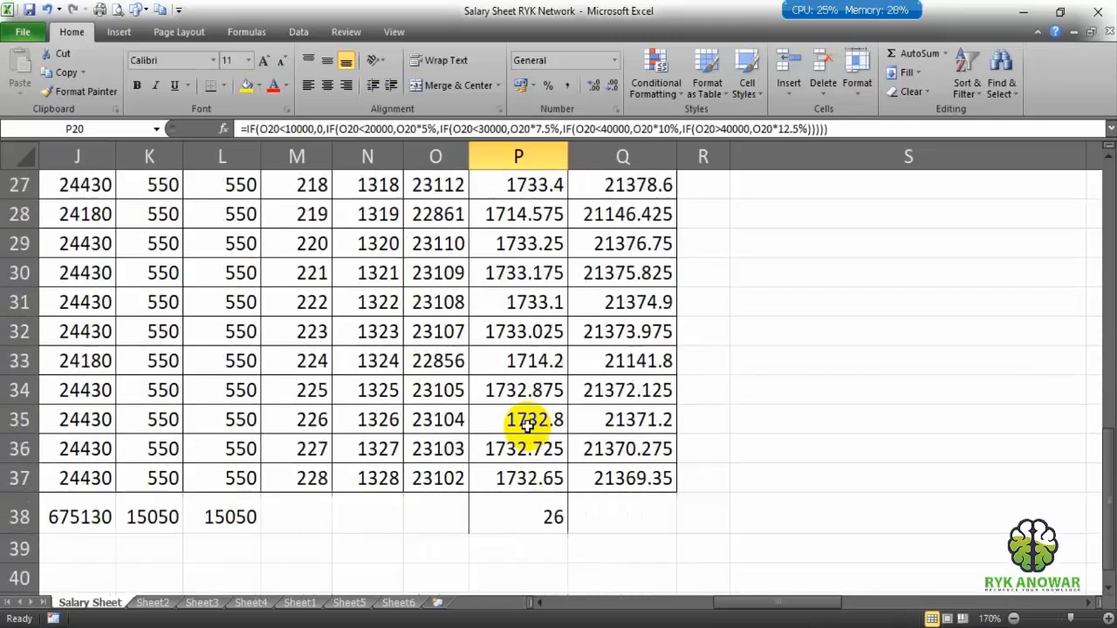
double_click(540, 519)
key(Return)
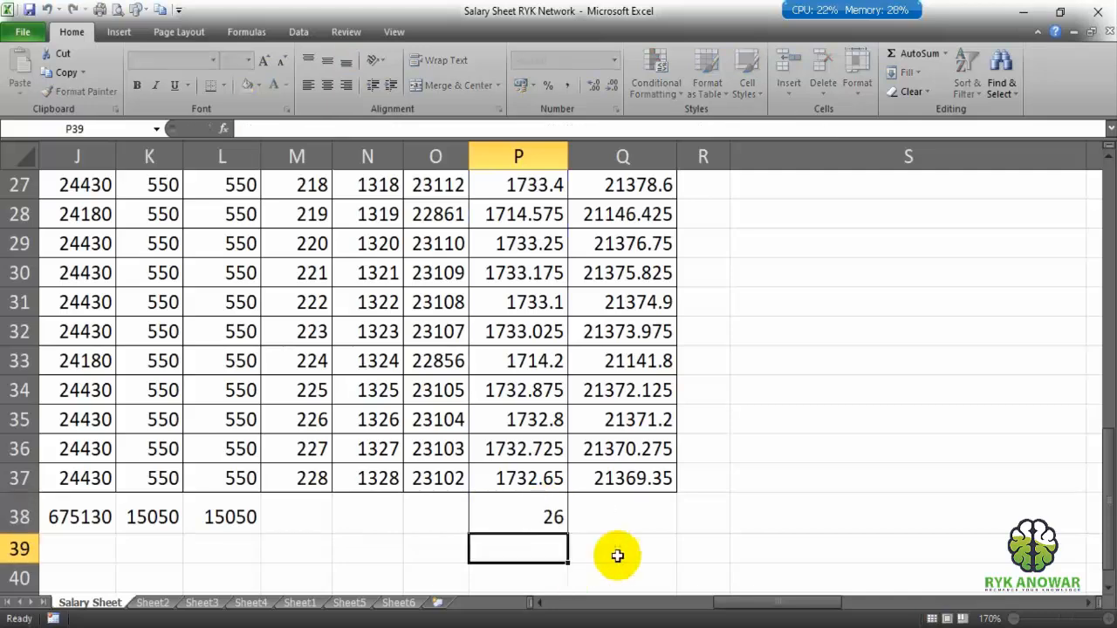
Step: Return to the top of the salary sheet and zoom out to 120% to view all its columns
drag(790, 602, 448, 602)
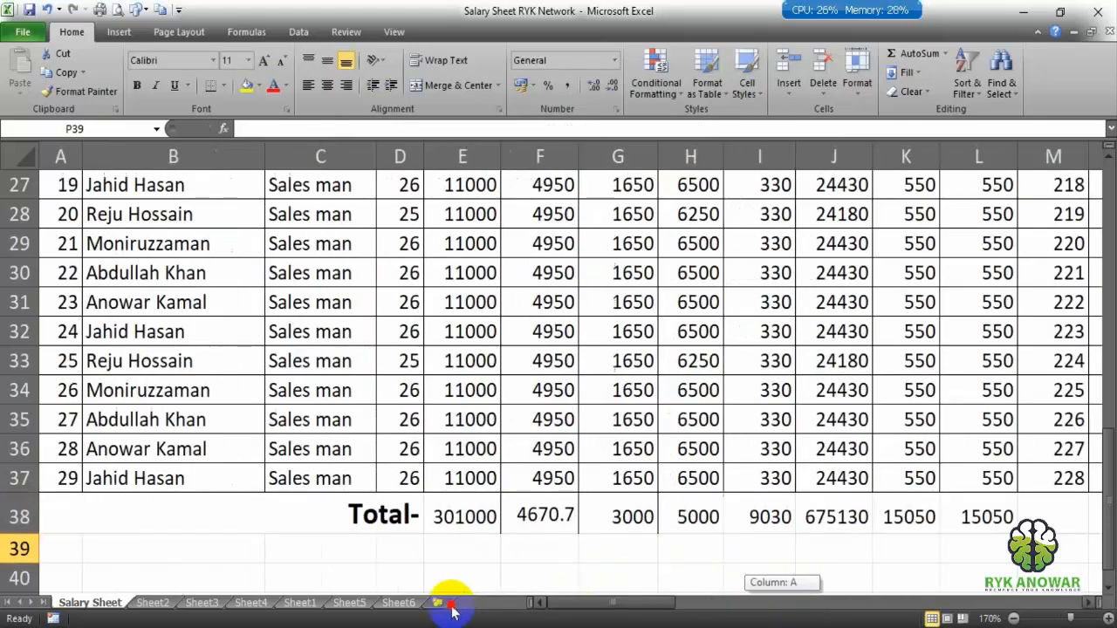
scroll(598, 294, up, 9)
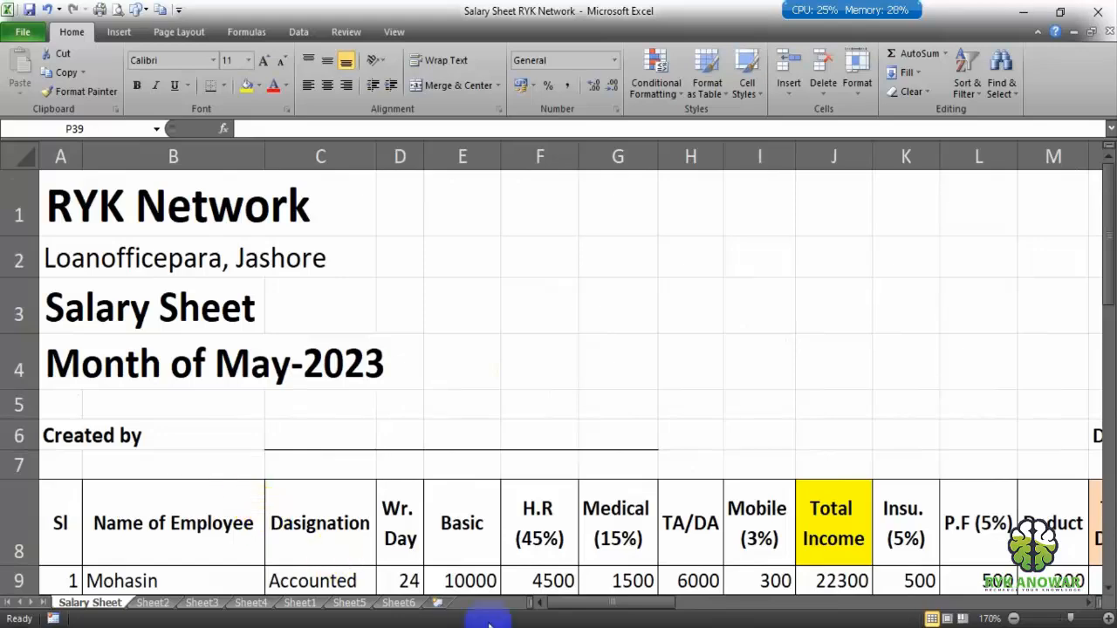
click(1013, 619)
click(1013, 619)
click(1013, 619)
click(1013, 620)
click(1013, 620)
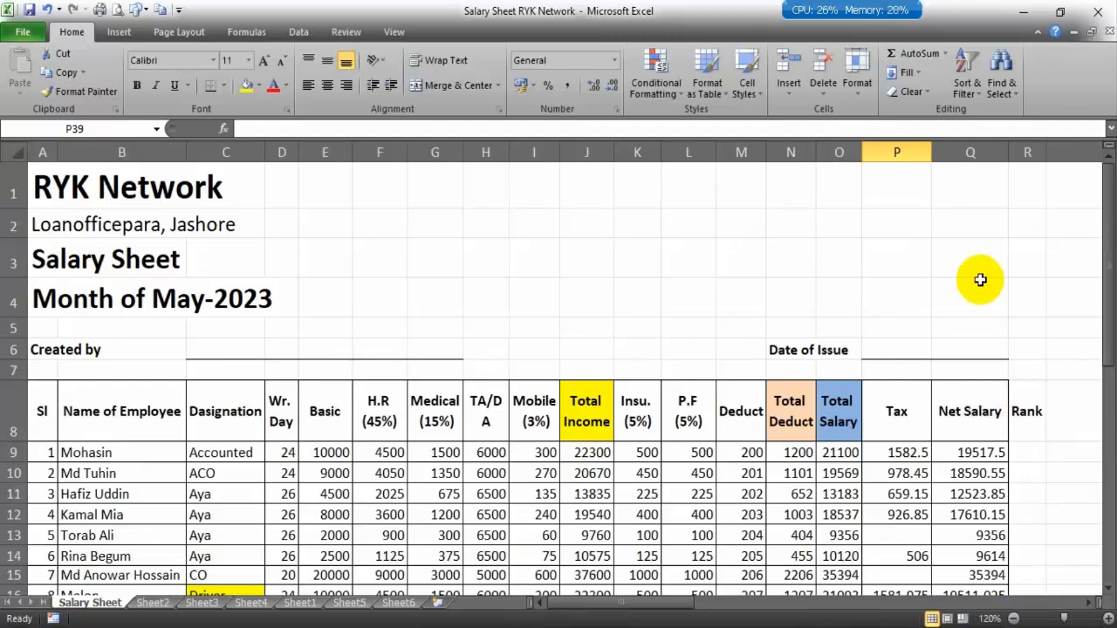
Step: Merge and center each of the four title rows, rows 1 to 4, across columns A to Q
click(985, 411)
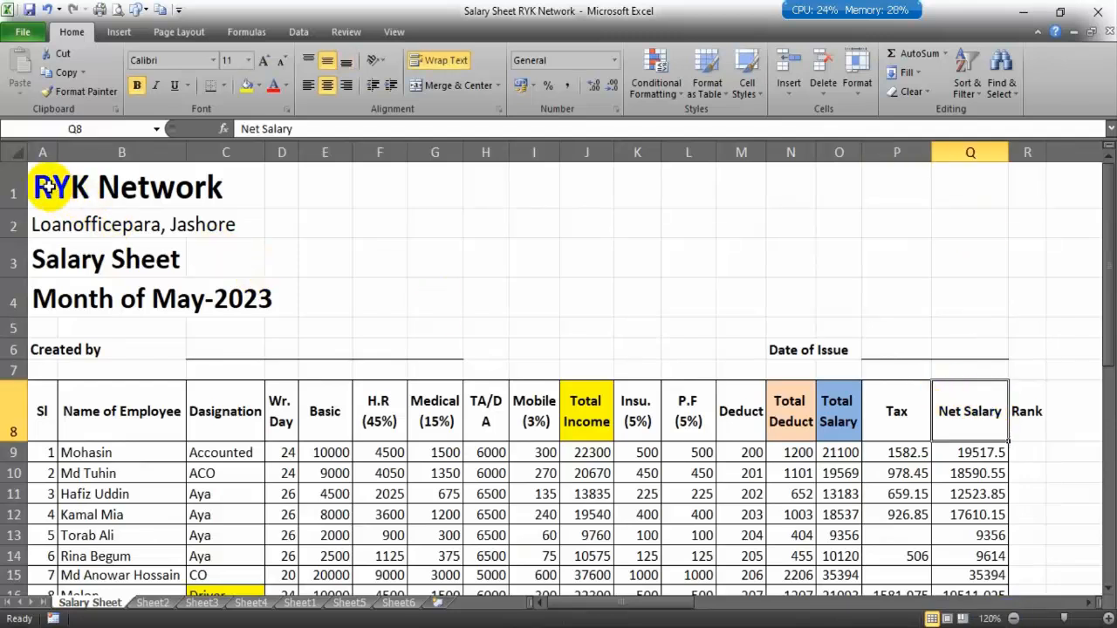
drag(42, 186, 970, 174)
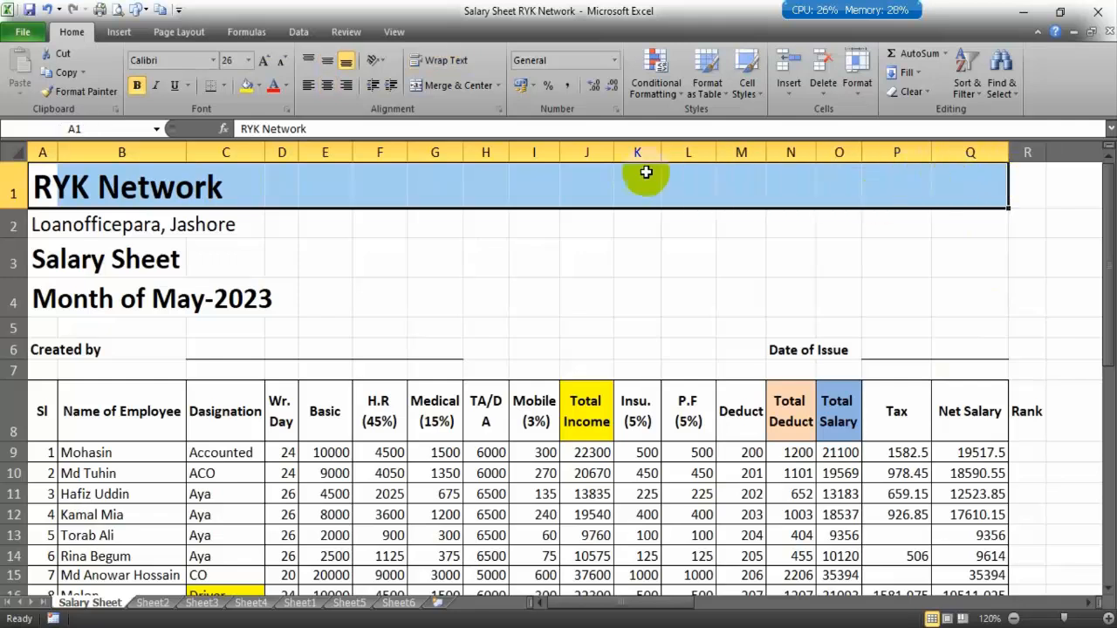
click(436, 85)
drag(972, 224, 5, 225)
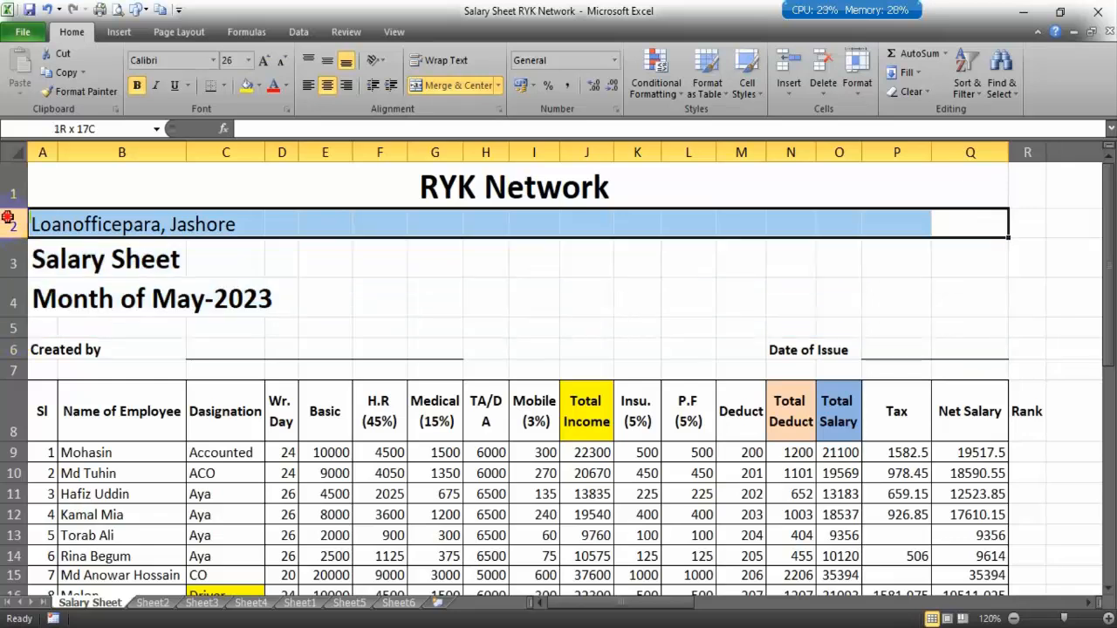
drag(7, 217, 8, 219)
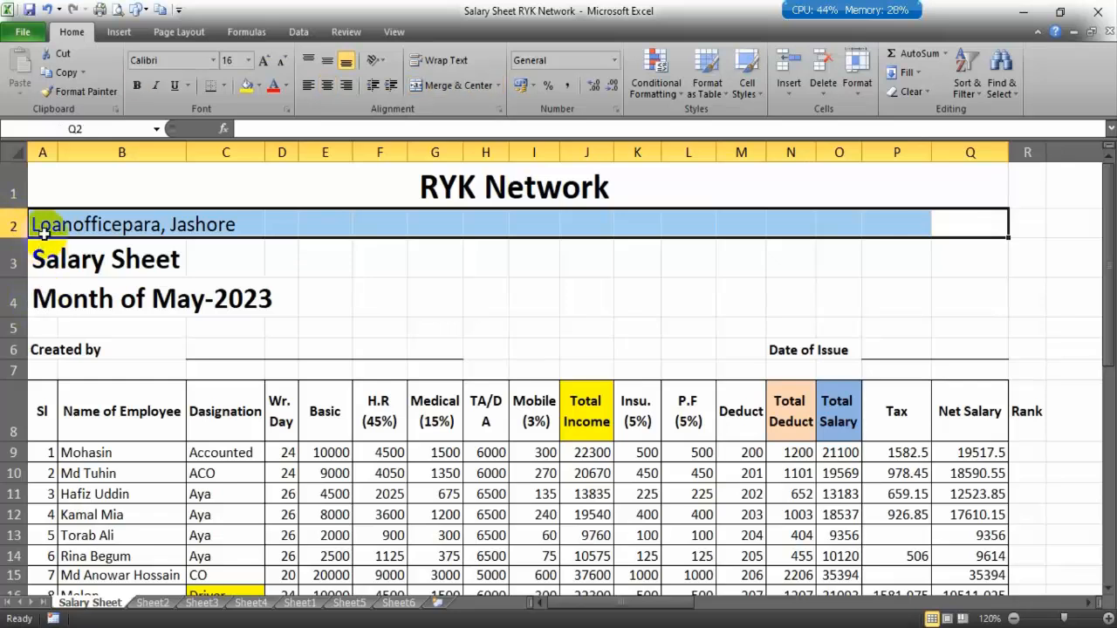
click(442, 86)
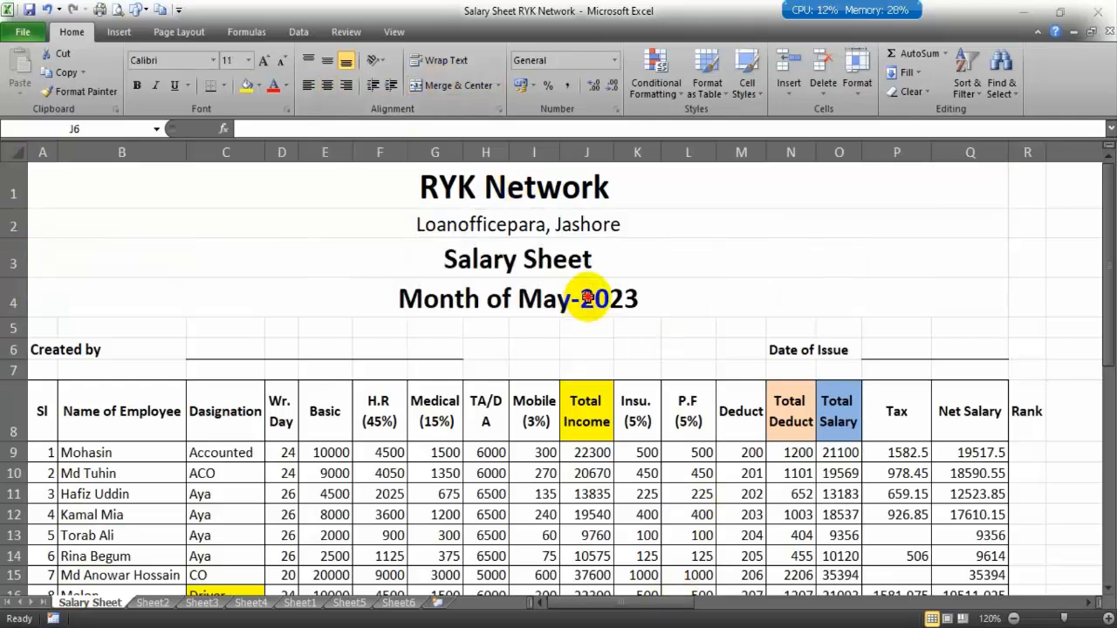
click(601, 175)
click(635, 256)
click(601, 320)
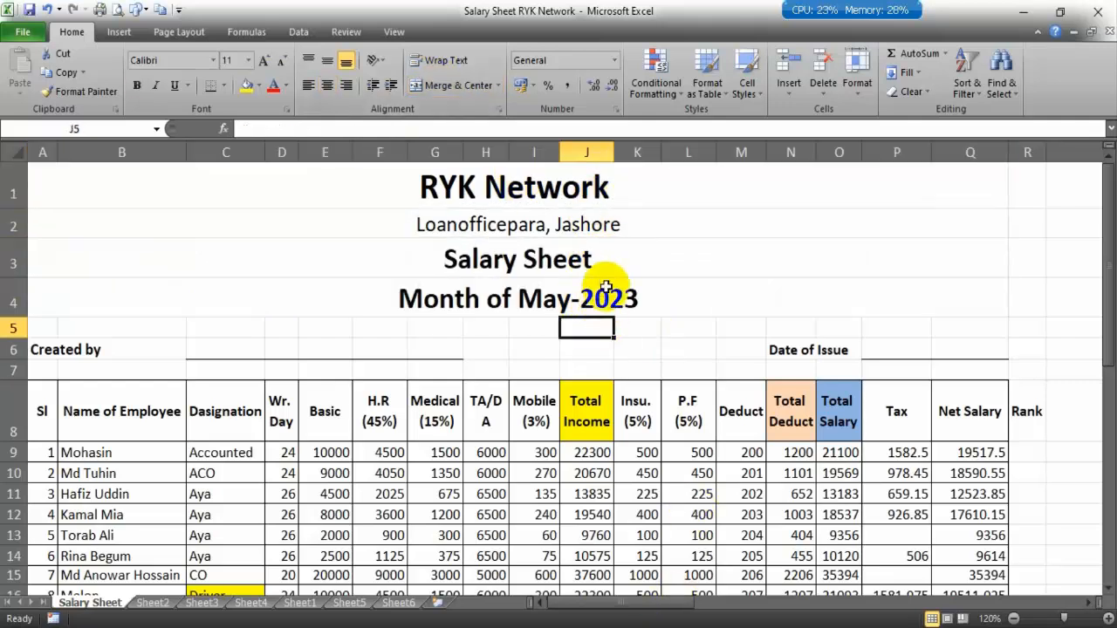
click(600, 294)
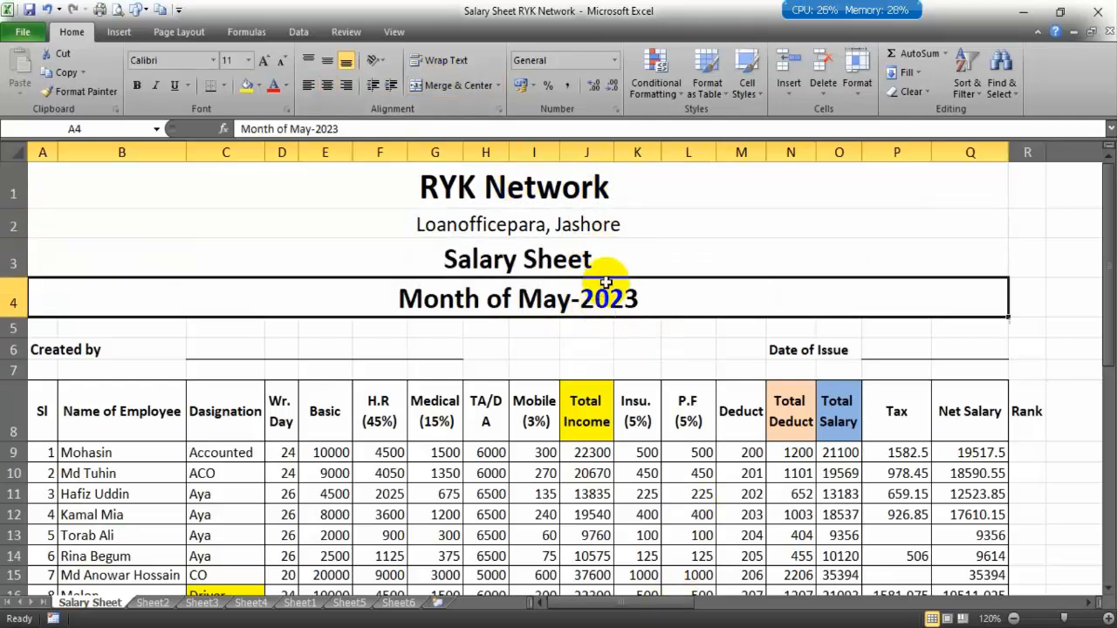
Step: Remove all borders from the blank Date of Issue cells P6:Q6
click(794, 328)
click(889, 350)
click(935, 350)
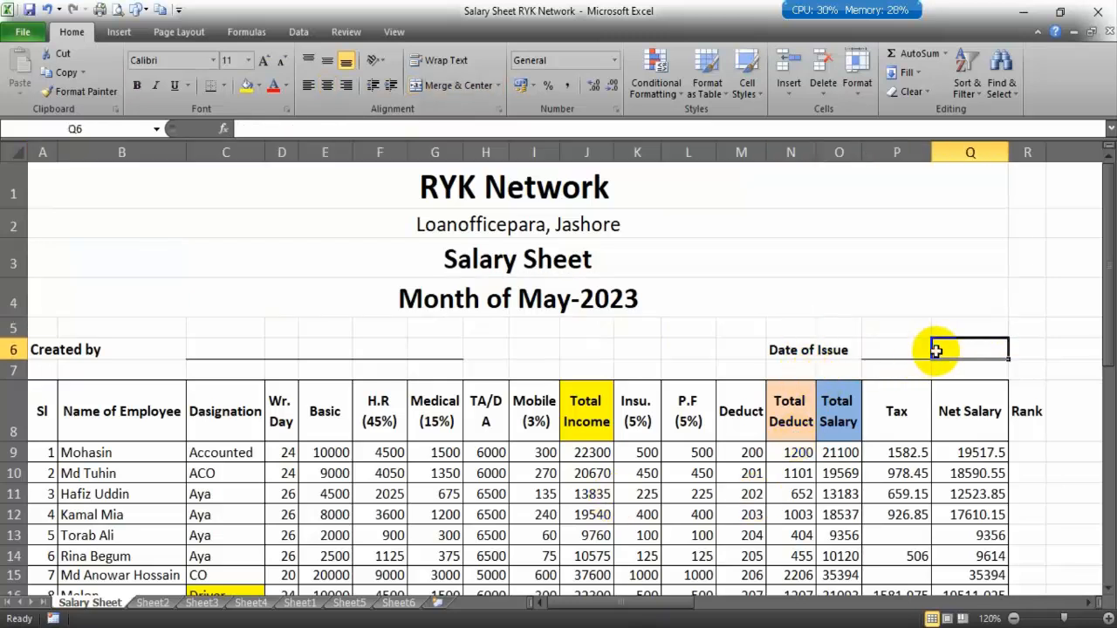
click(901, 419)
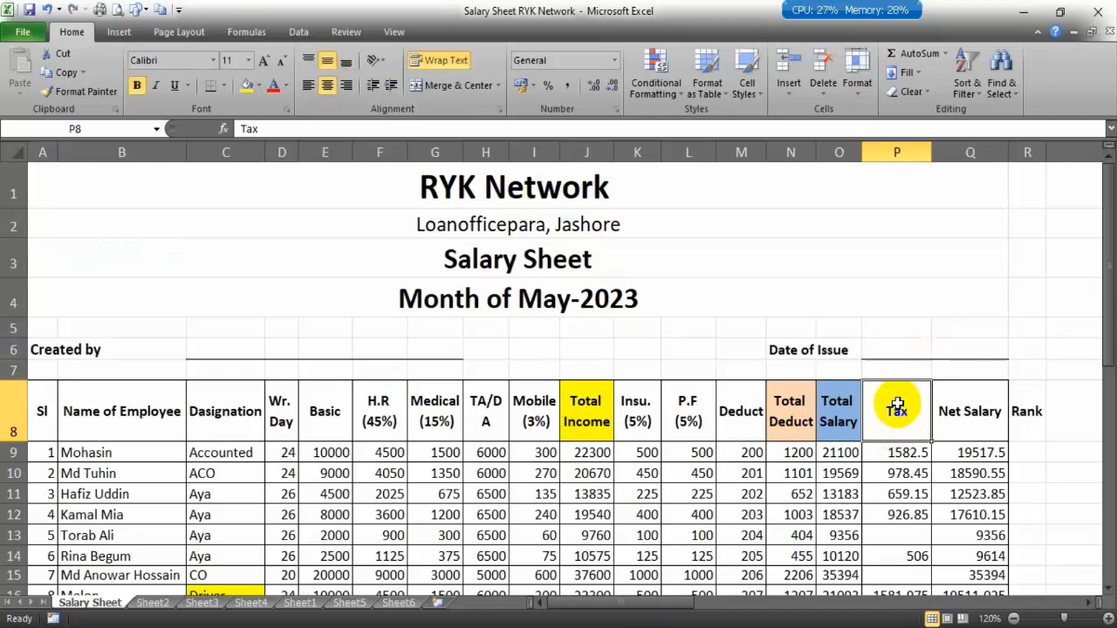
click(893, 352)
click(959, 349)
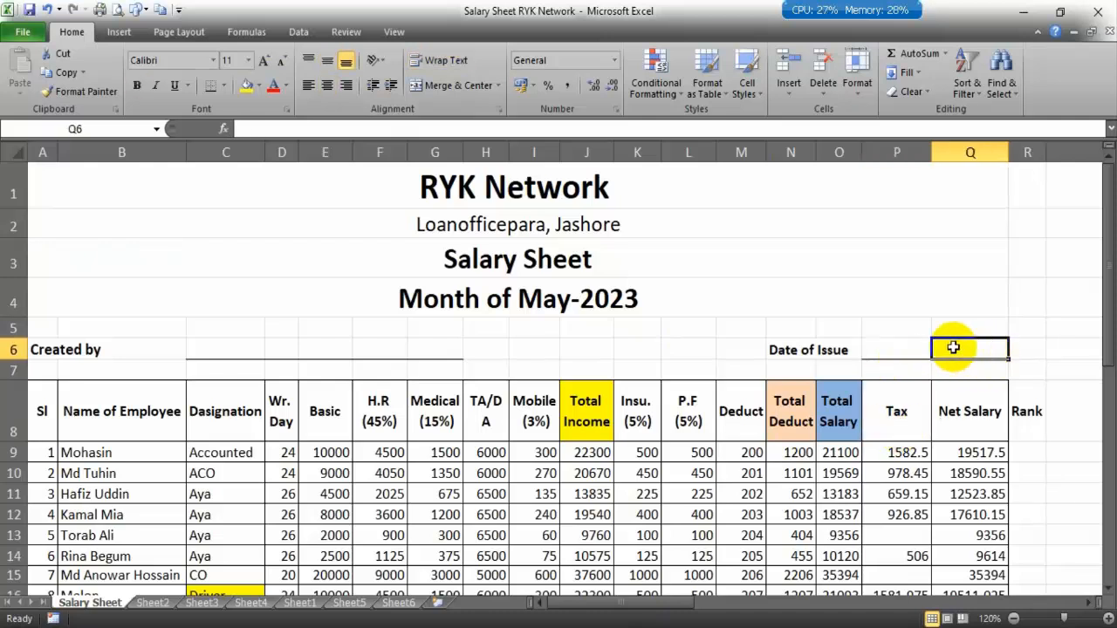
click(908, 349)
click(972, 350)
drag(972, 349, 899, 350)
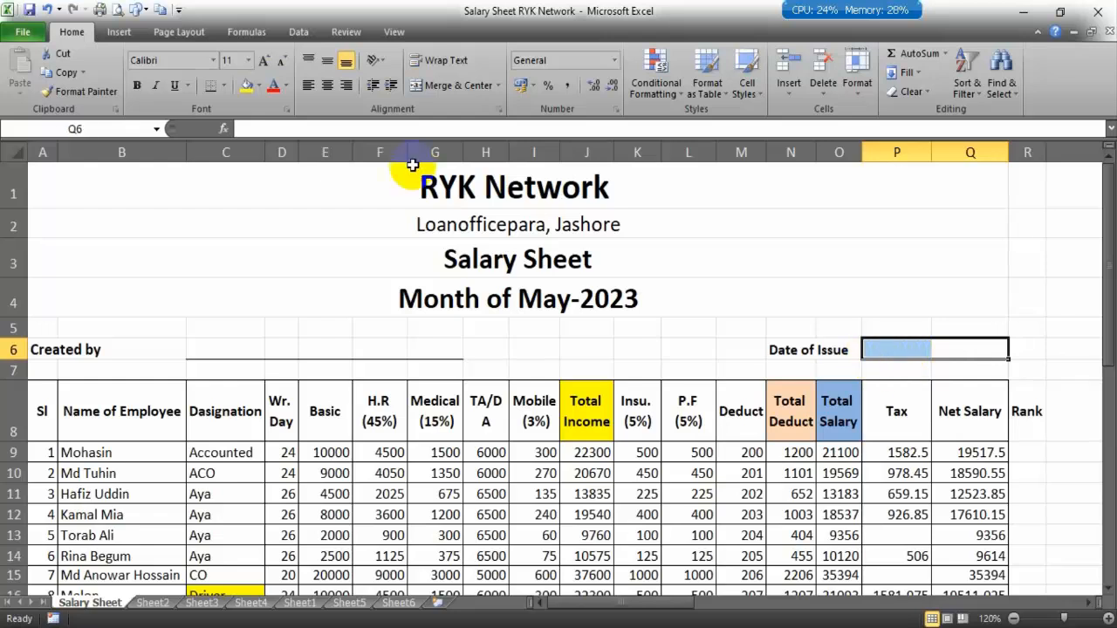
click(79, 90)
key(Escape)
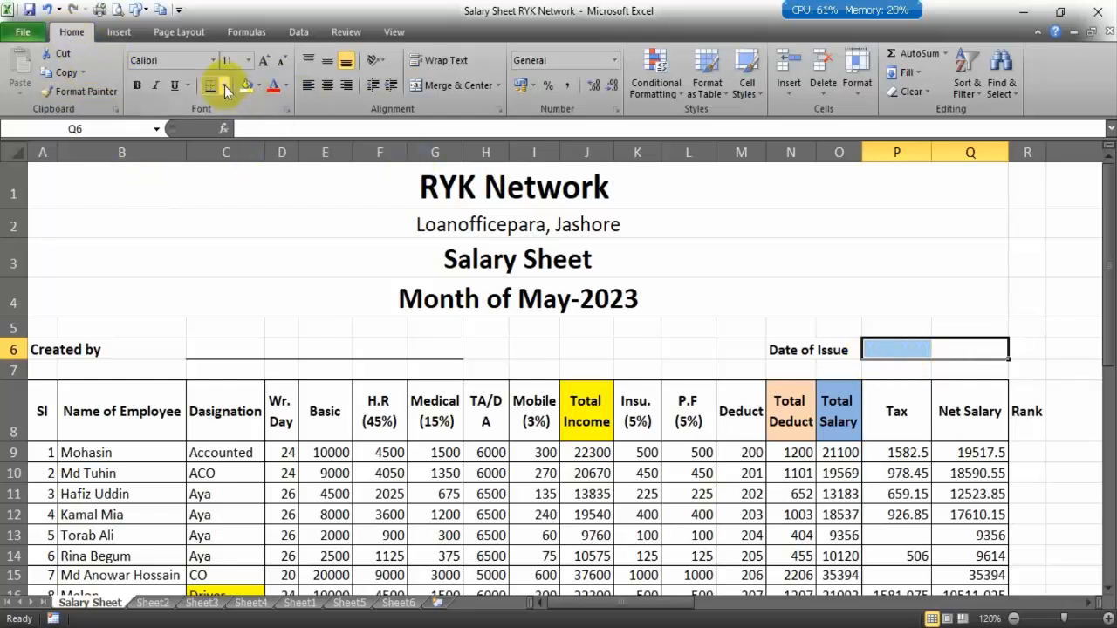
click(224, 84)
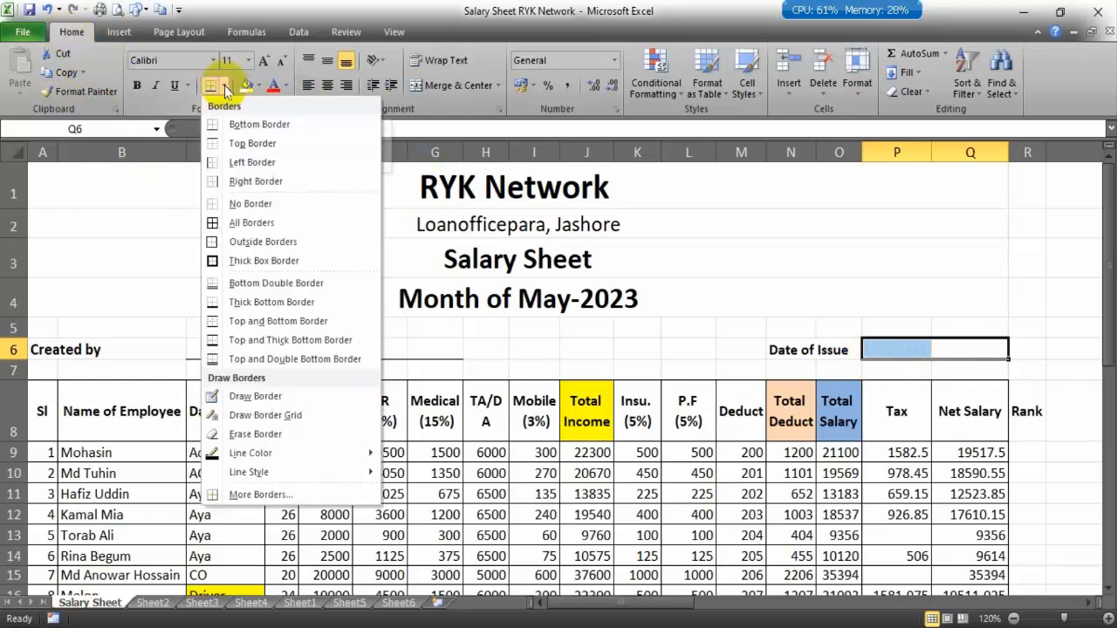
click(277, 204)
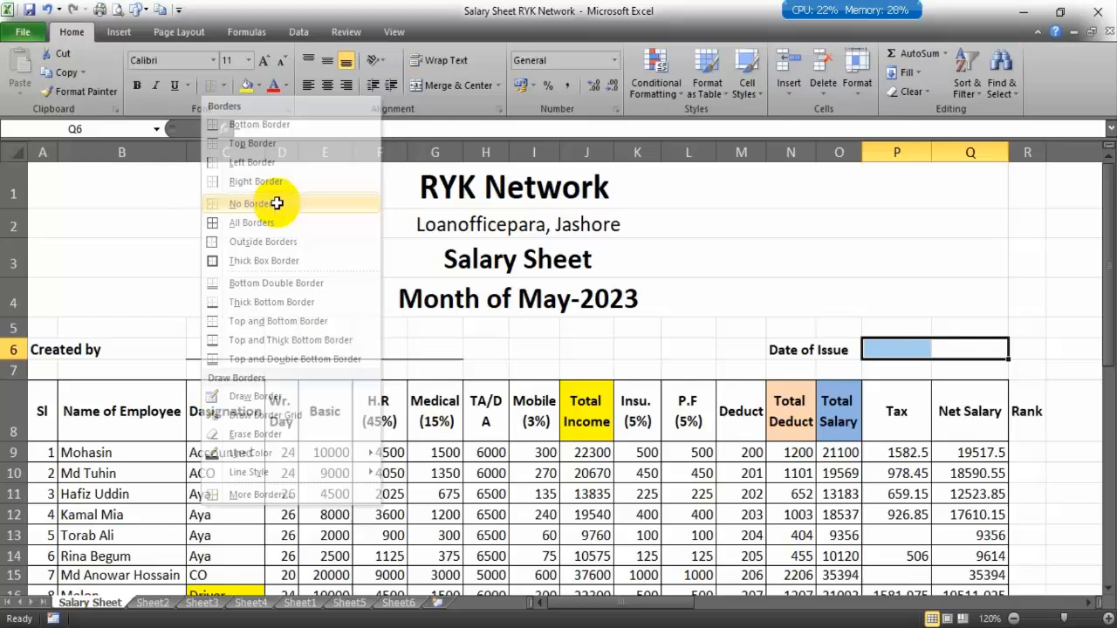
Step: Apply a bottom border to P6:Q6 as the fill-in line beside Date of Issue
click(225, 86)
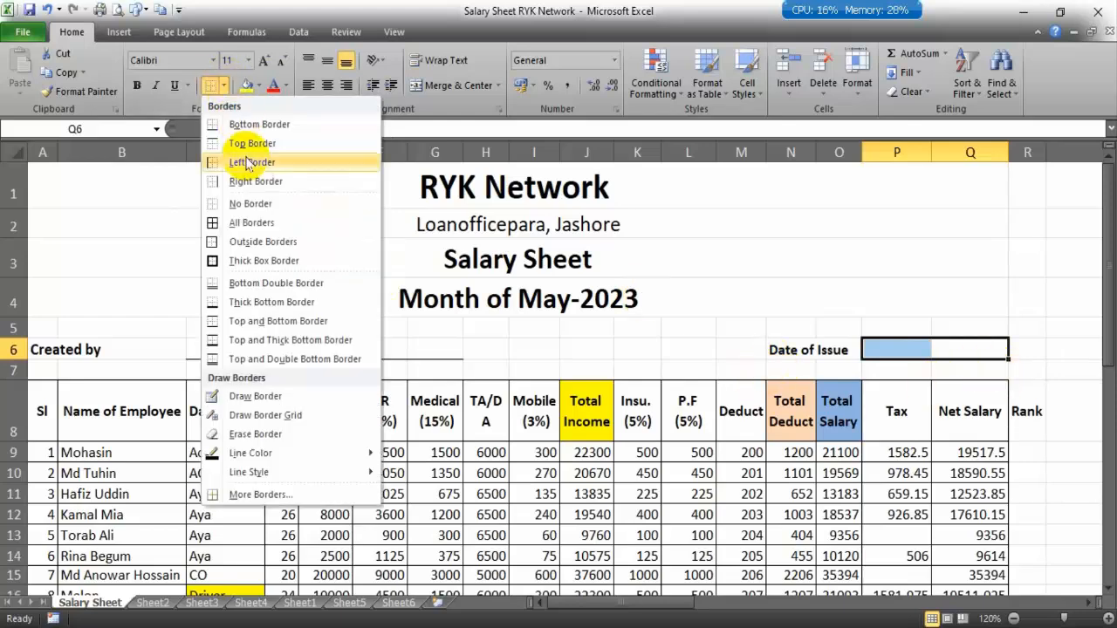
click(250, 119)
drag(960, 369, 1027, 370)
click(1012, 411)
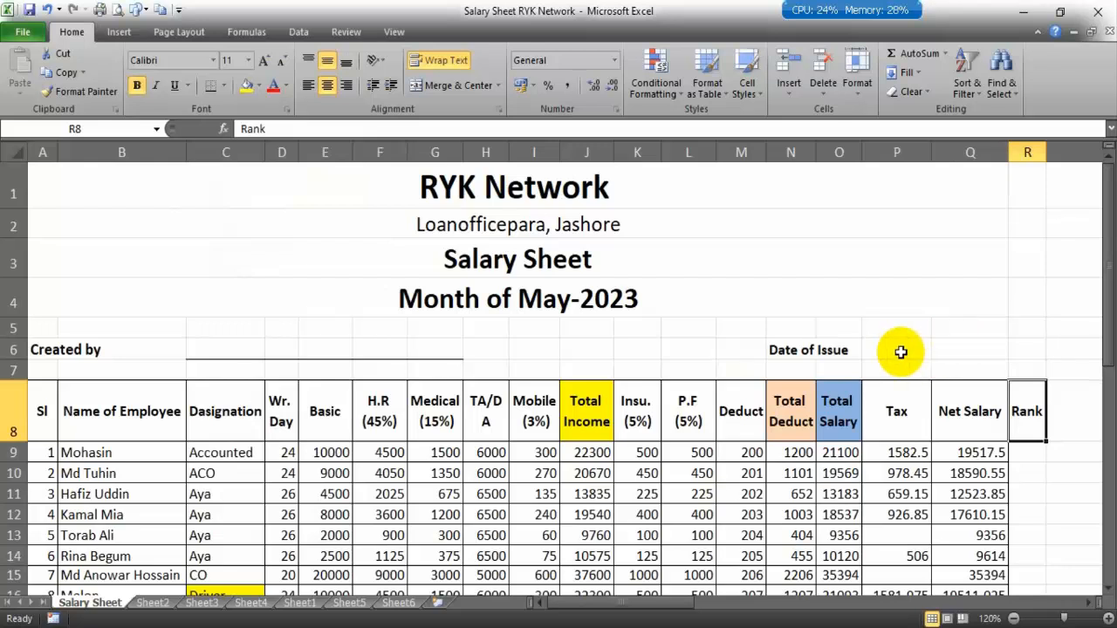
drag(881, 349, 959, 349)
click(209, 87)
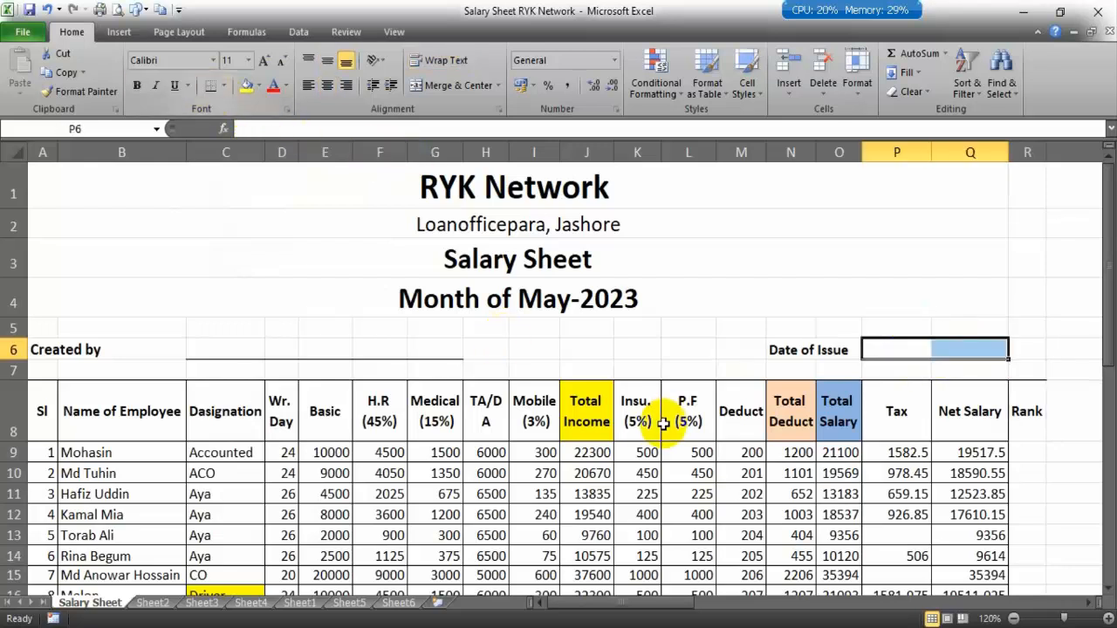
click(650, 349)
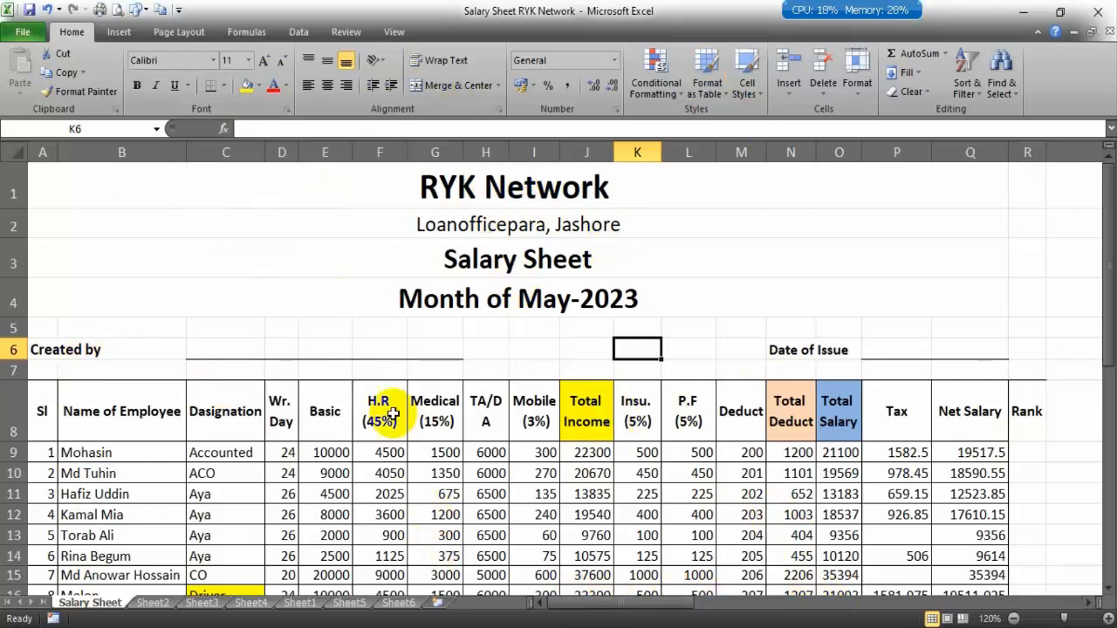
Step: Apply all borders to the Rank column from its header in R8 down to R37
scroll(393, 417, down, 5)
drag(698, 602, 530, 544)
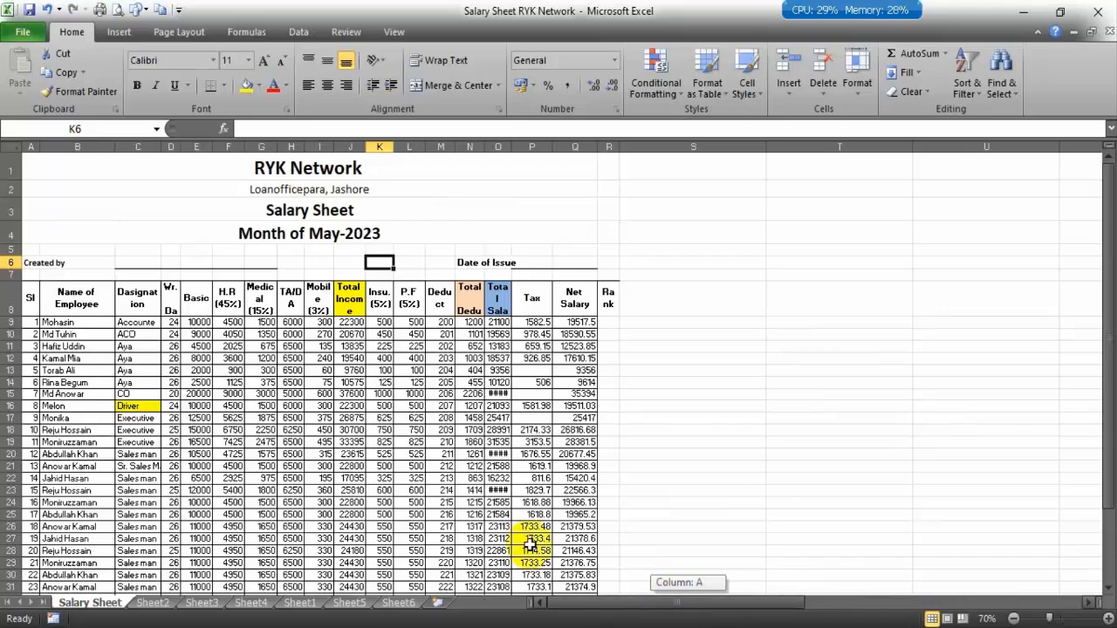
scroll(485, 344, up, 3)
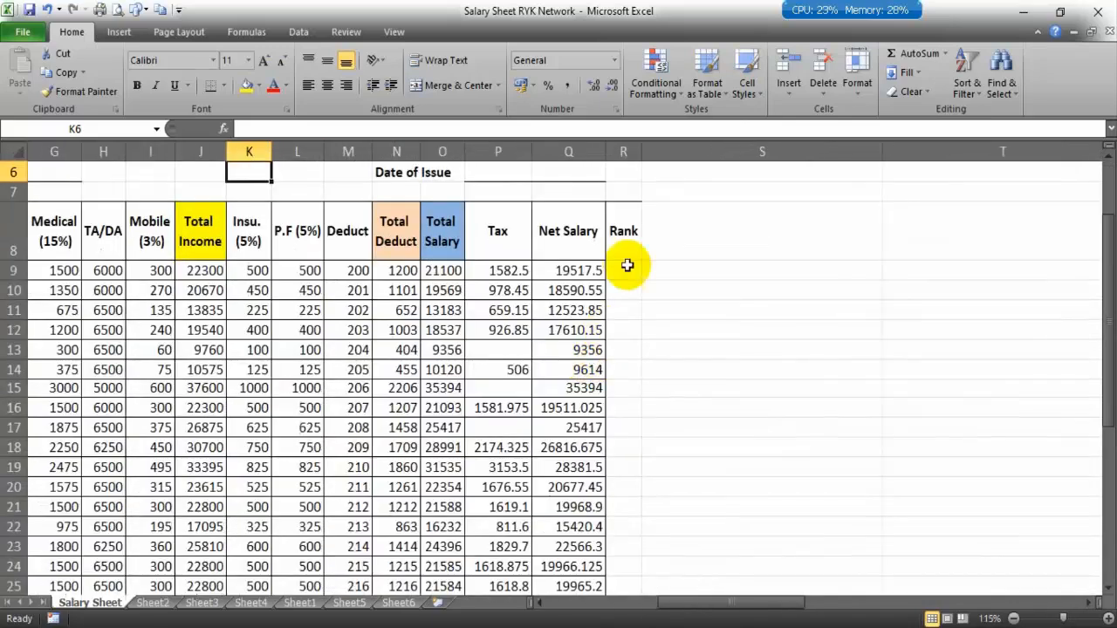
drag(621, 230, 622, 550)
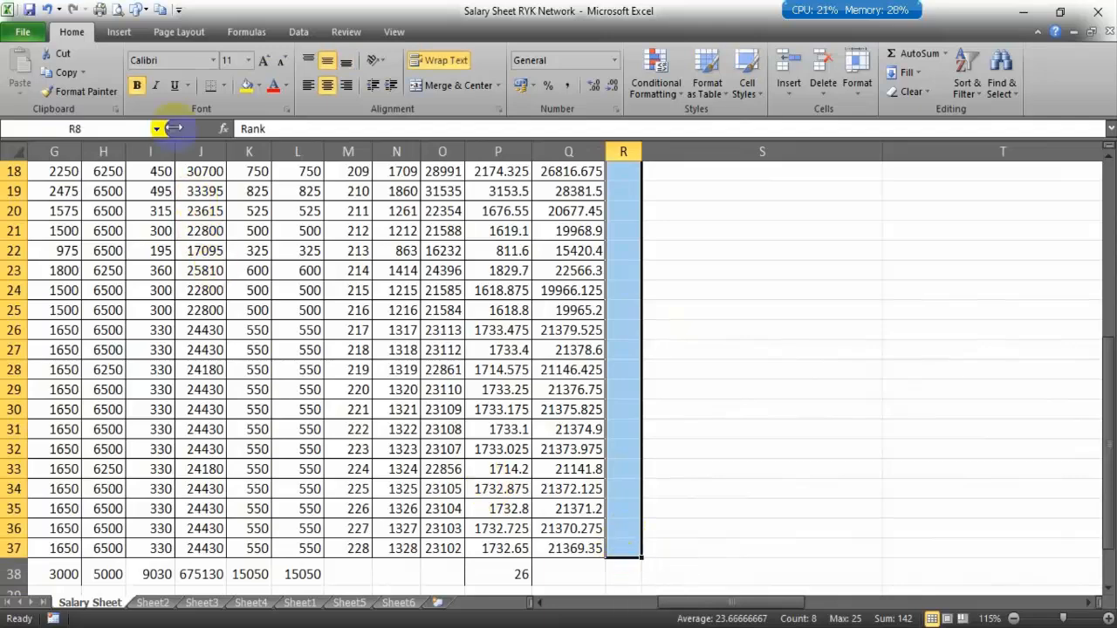
click(223, 86)
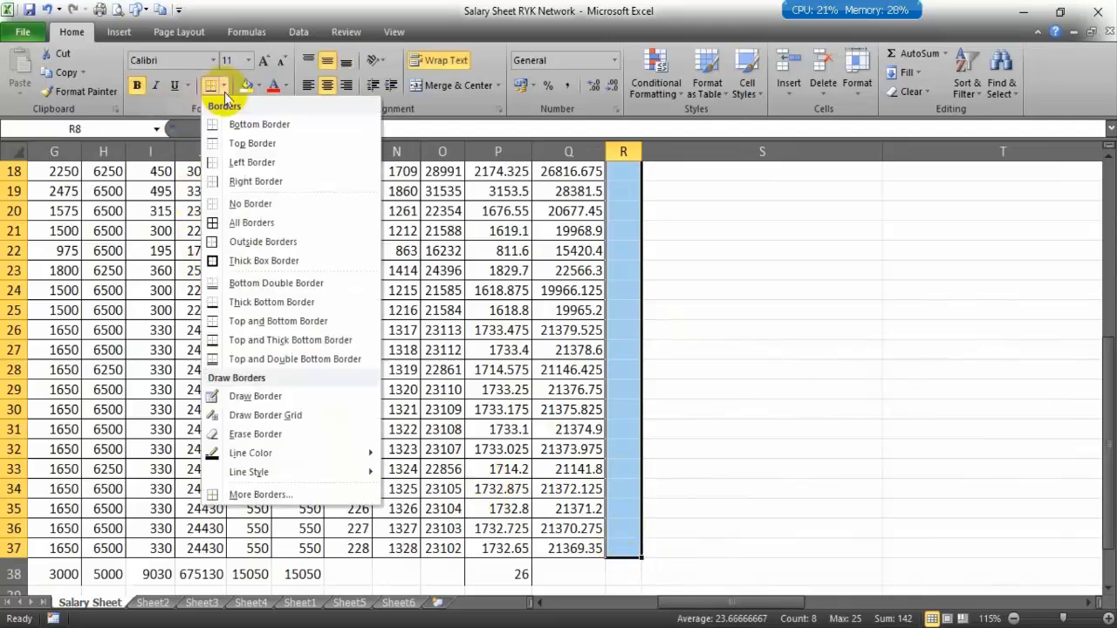
click(246, 218)
drag(452, 475, 496, 480)
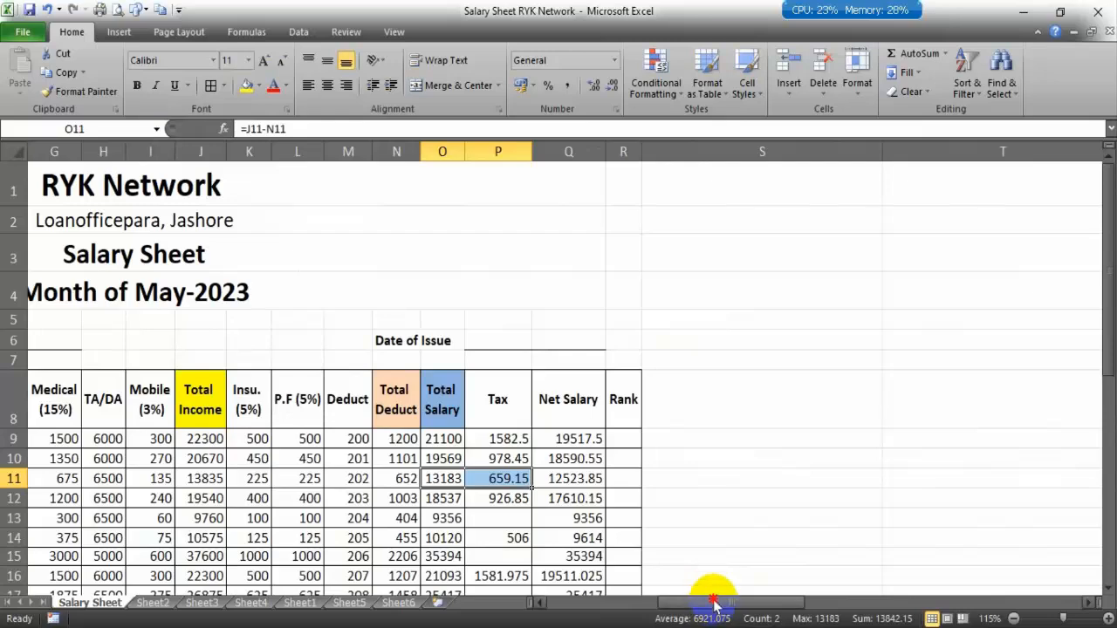
drag(719, 602, 451, 608)
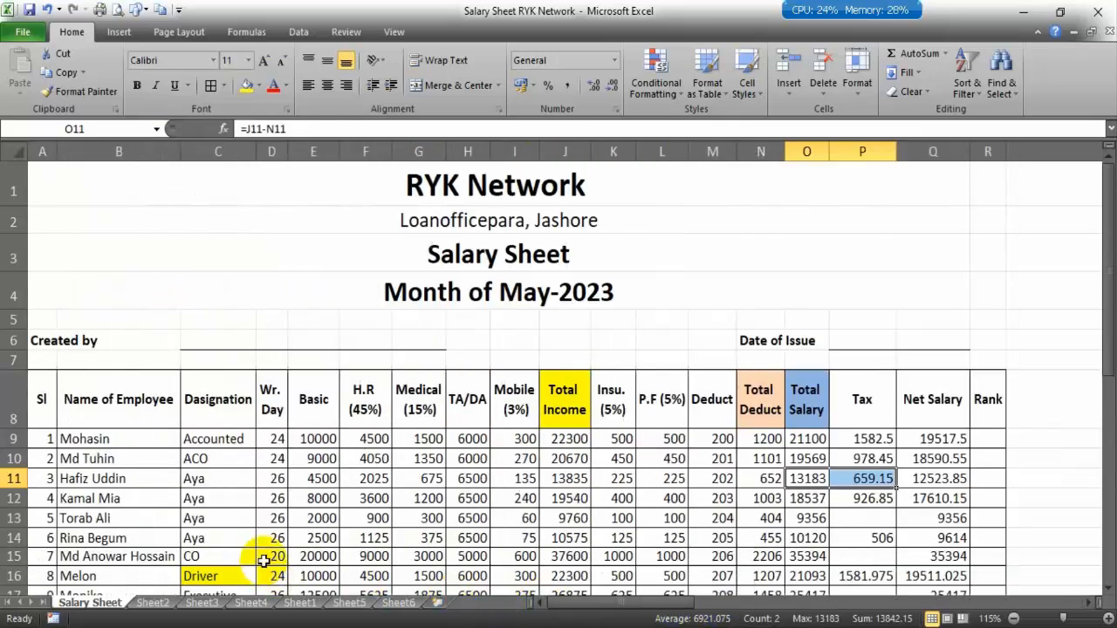